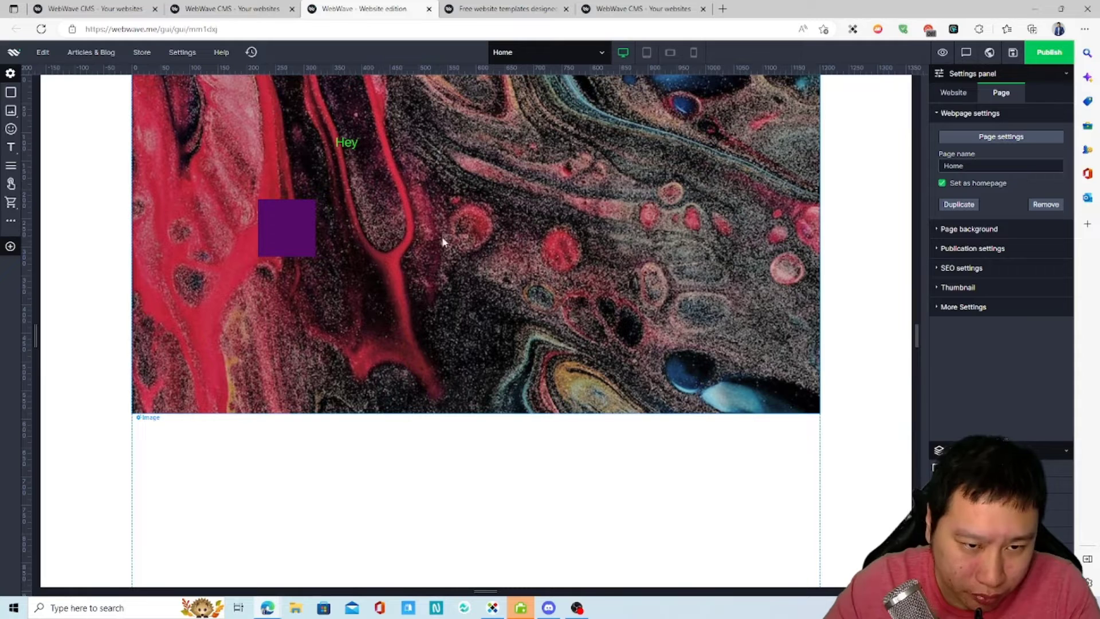
Move the purple square across the header image to about X 768 px, Y 118 px
click(275, 240)
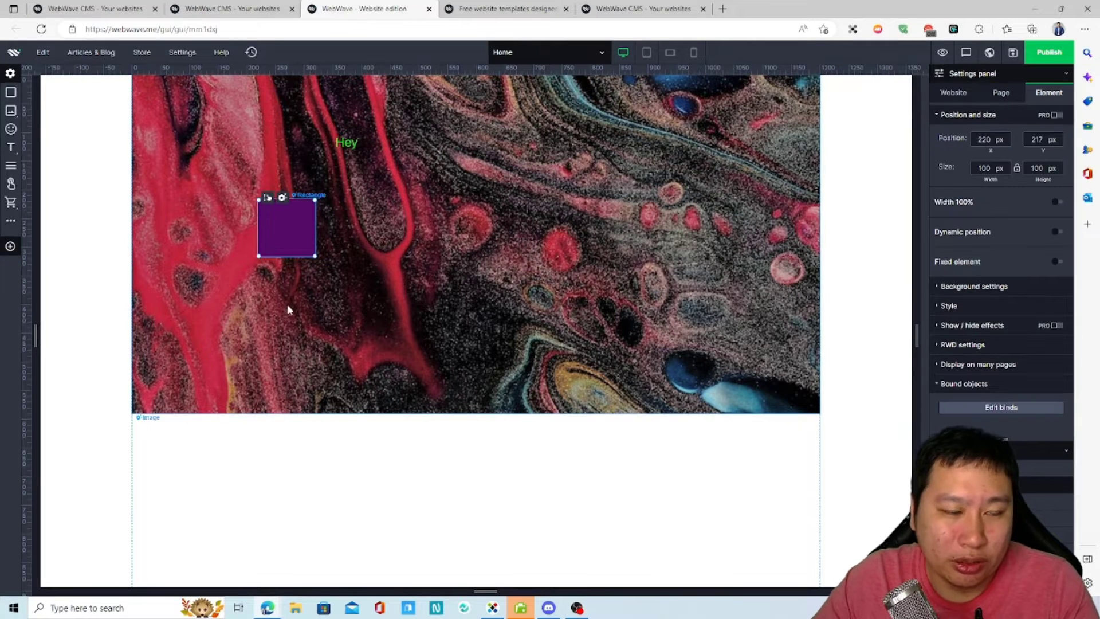
click(316, 329)
click(446, 479)
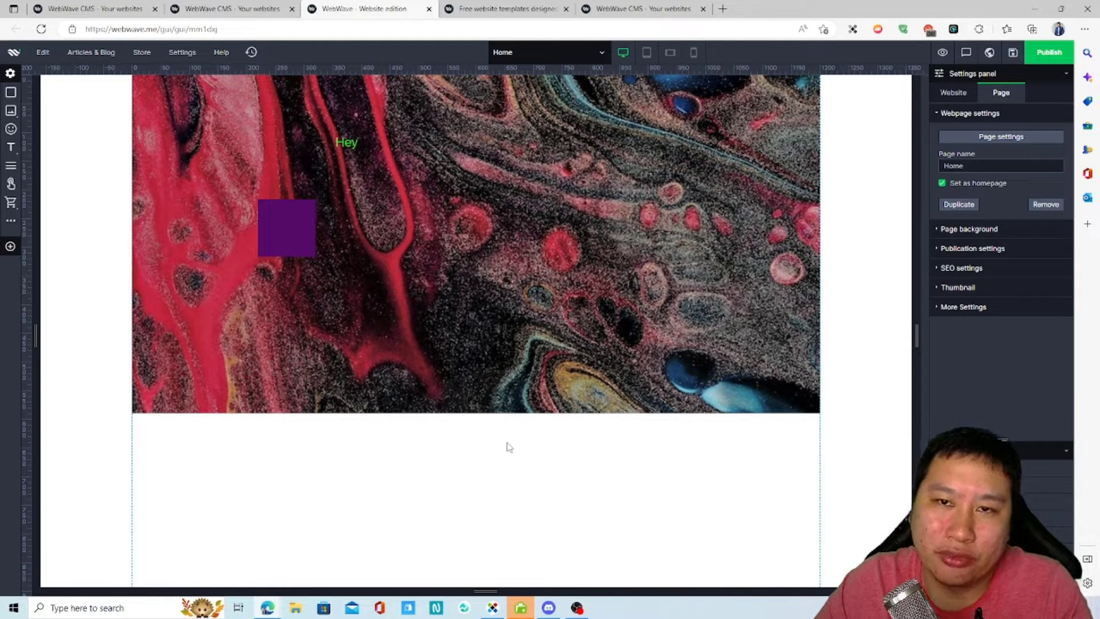
click(277, 246)
drag(287, 240, 615, 183)
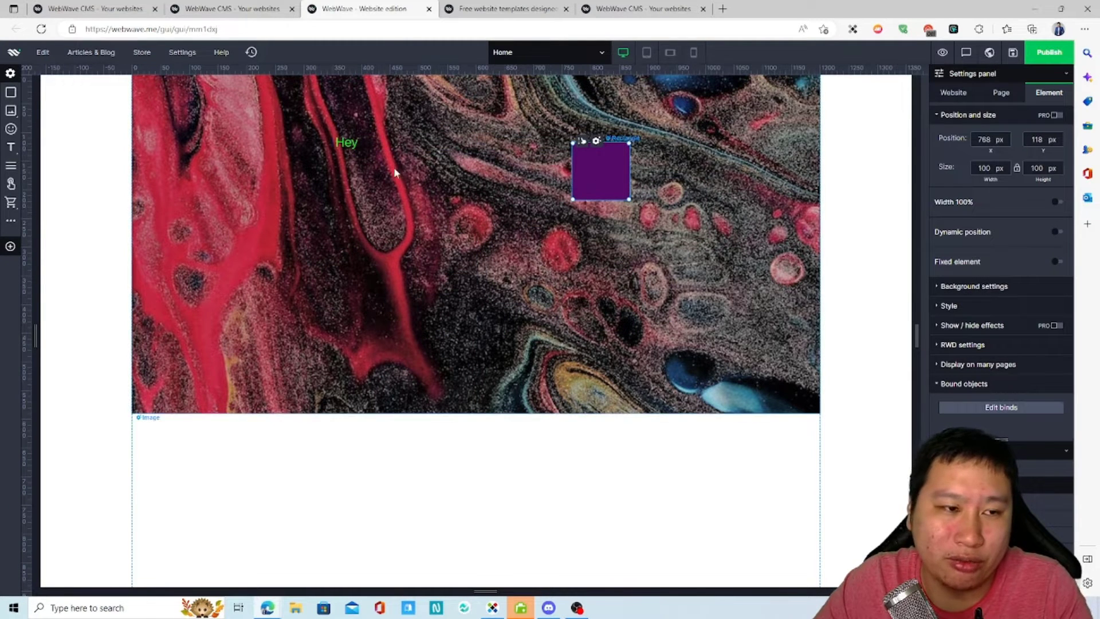
Try to reposition the "Hey" text element on the header image
click(390, 139)
click(395, 136)
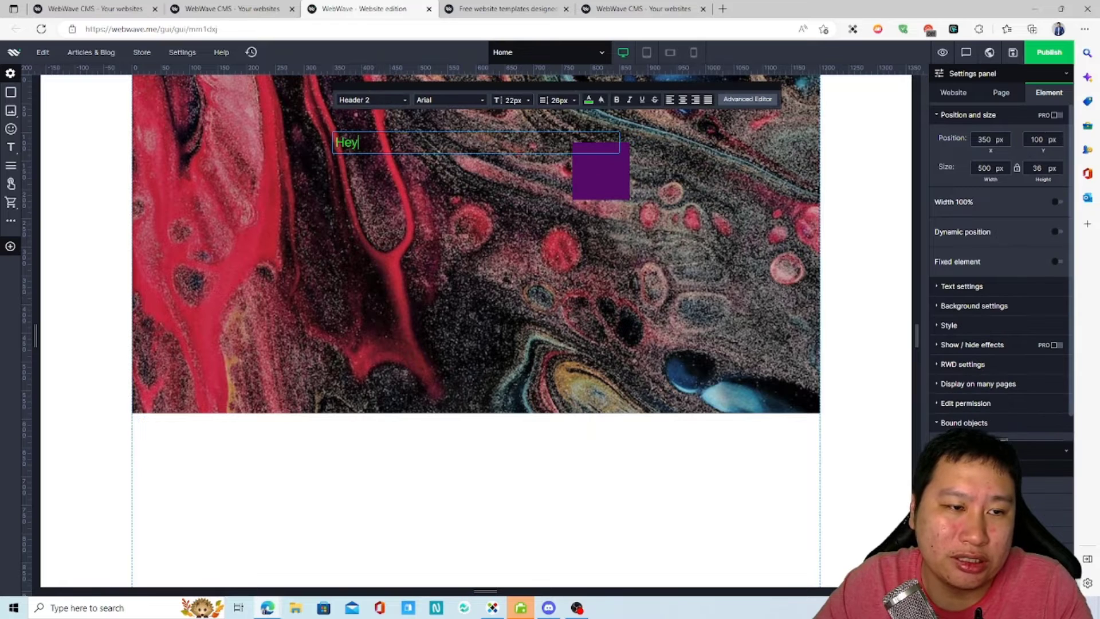
click(330, 139)
click(323, 154)
drag(346, 152, 261, 221)
click(350, 148)
click(351, 148)
click(346, 153)
click(346, 153)
drag(347, 145, 324, 202)
click(345, 148)
click(346, 143)
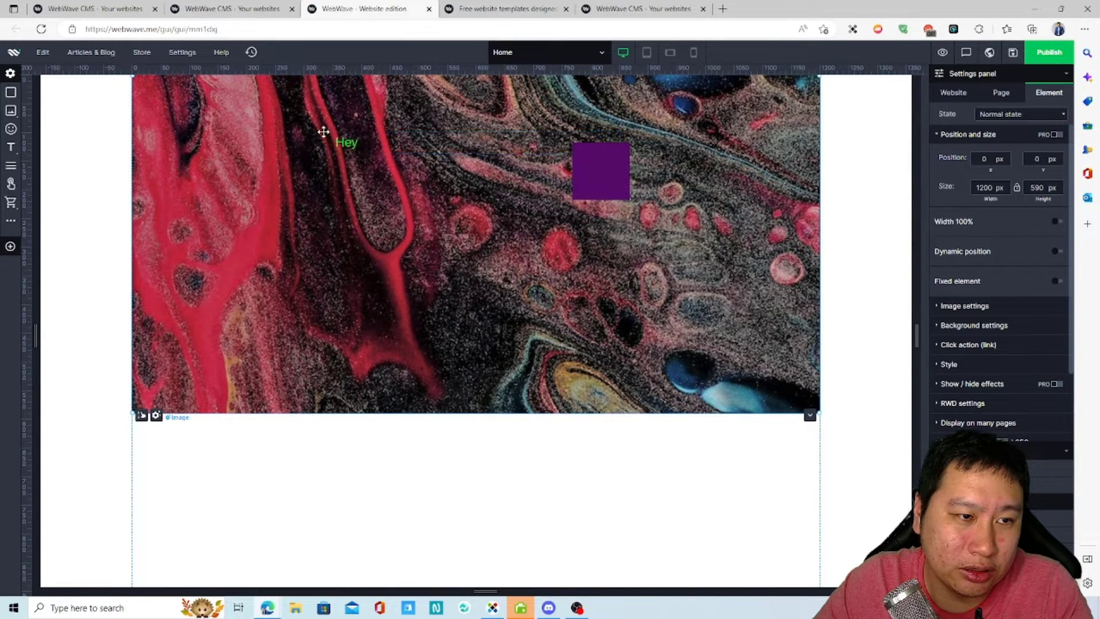
drag(328, 135, 338, 157)
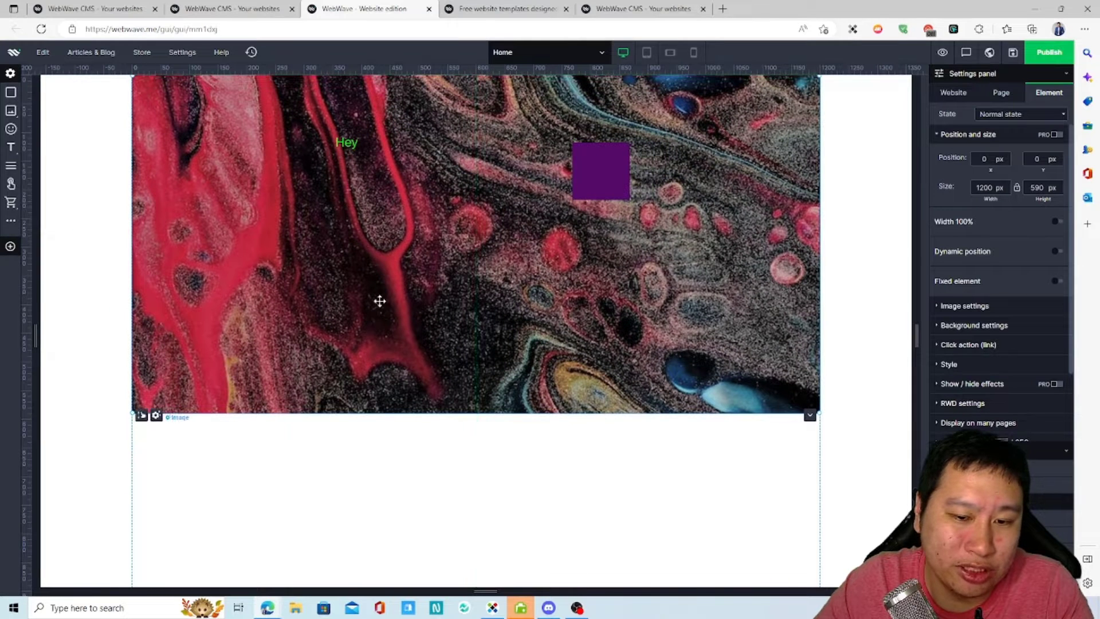
Move the purple square to about X 646 px, Y 195 px on the header image
click(420, 449)
click(356, 357)
click(536, 432)
click(566, 192)
drag(607, 162, 536, 204)
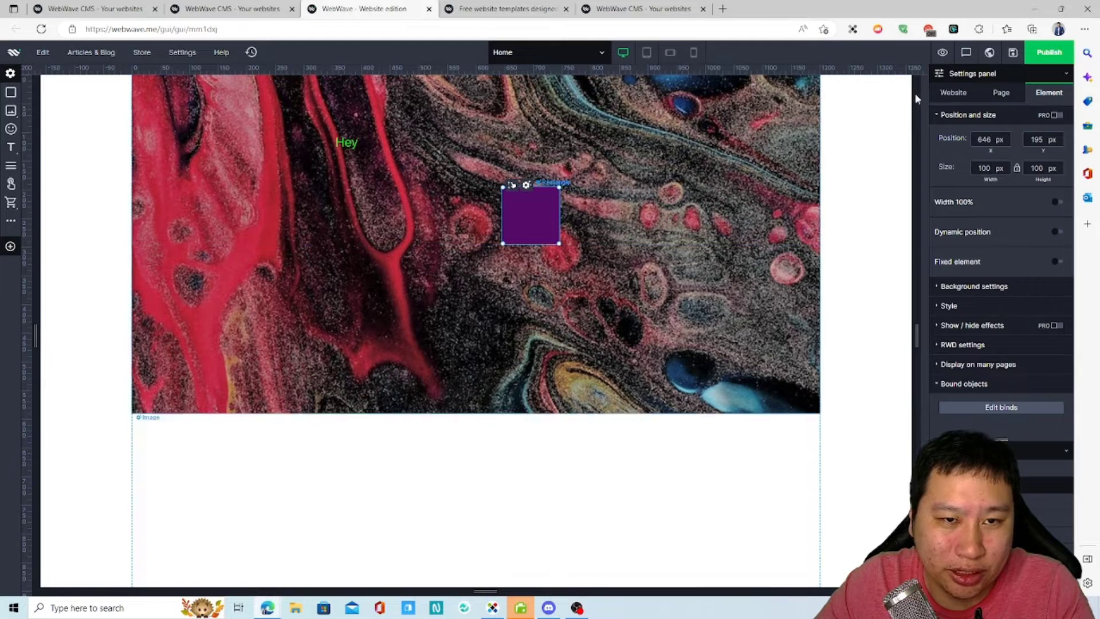
Publish the website, view the live page at its published address, and return to the editor
click(1049, 52)
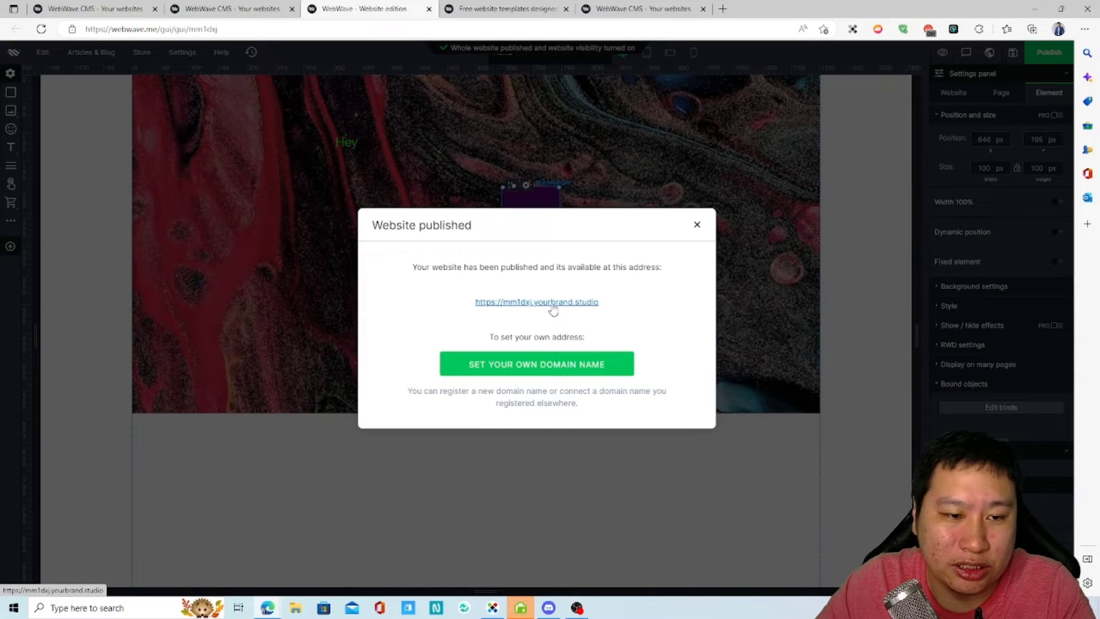
click(510, 302)
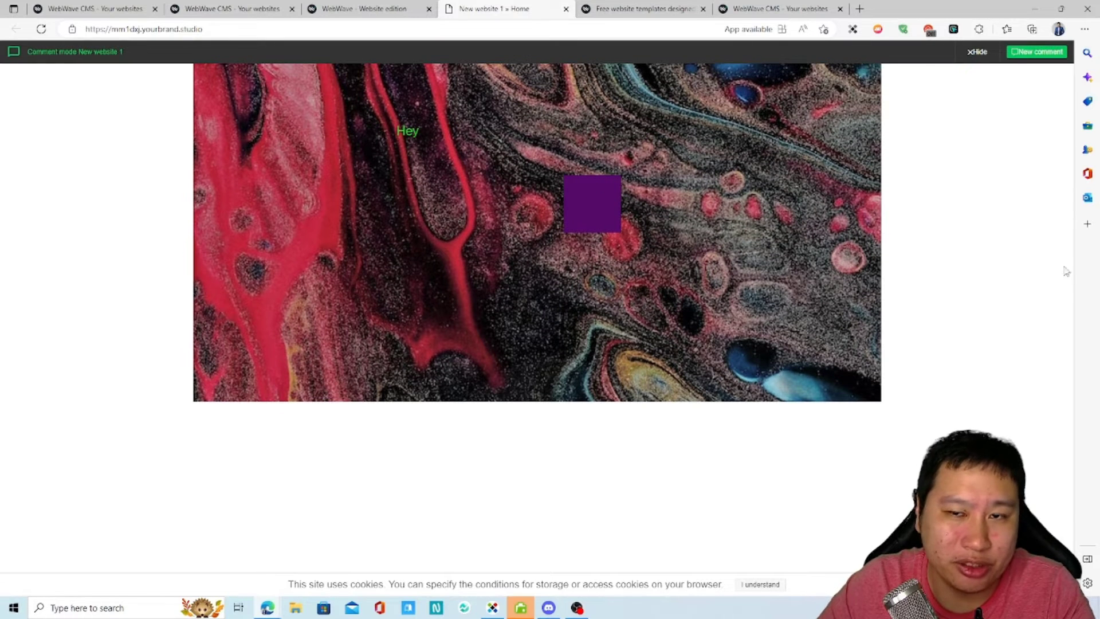
click(566, 9)
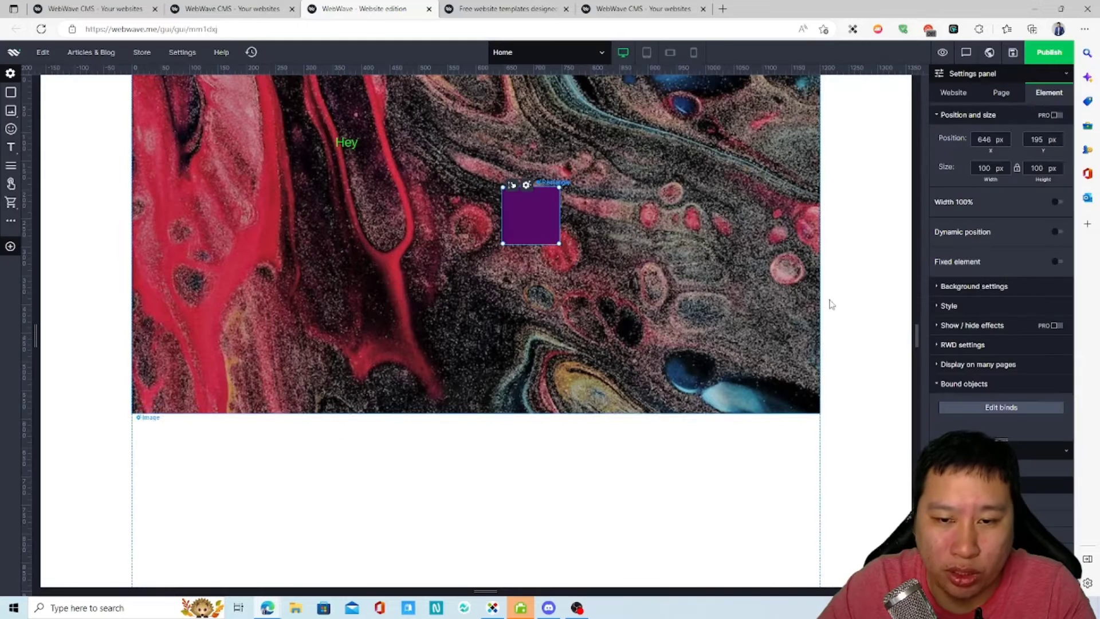
click(697, 224)
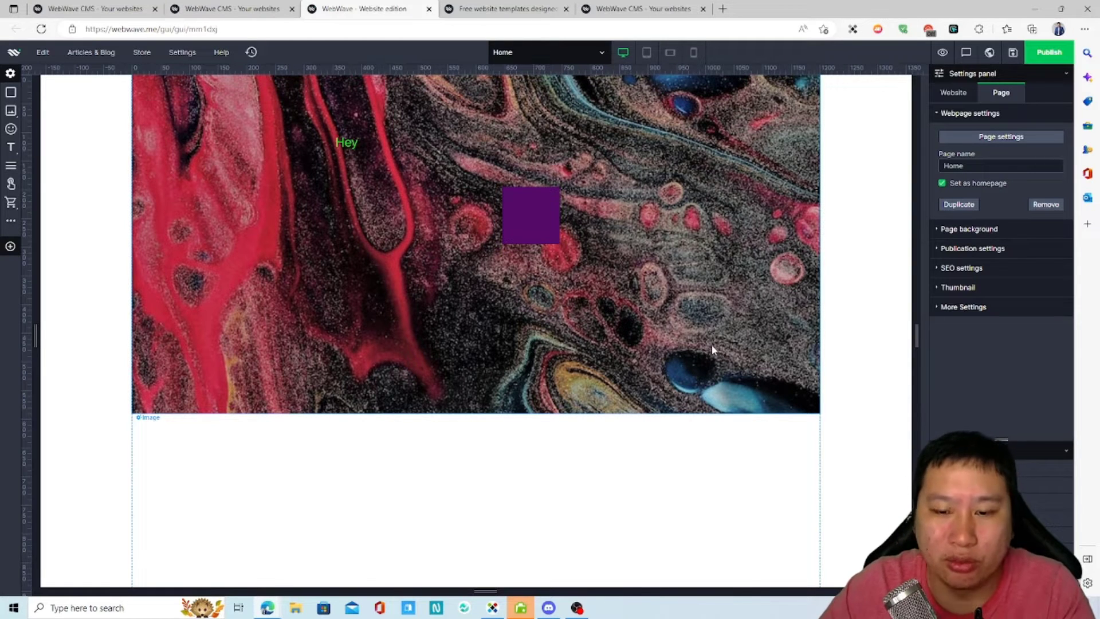
Add a 100 × 100 px rectangle and place it below the "Hey" text at about X 259 px, Y 214 px
click(522, 452)
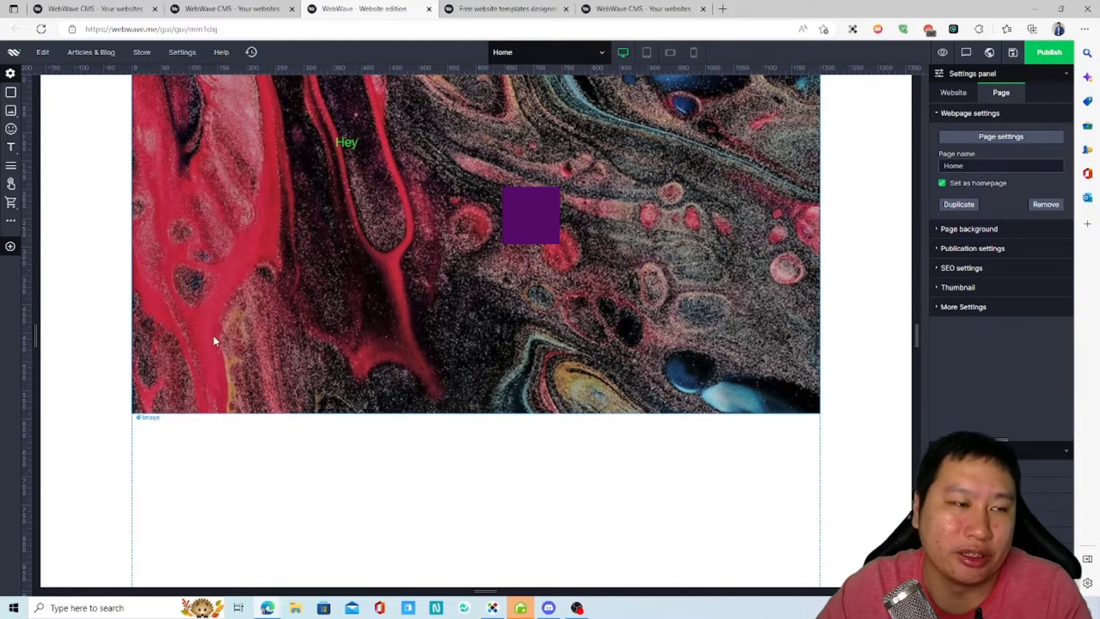
click(12, 97)
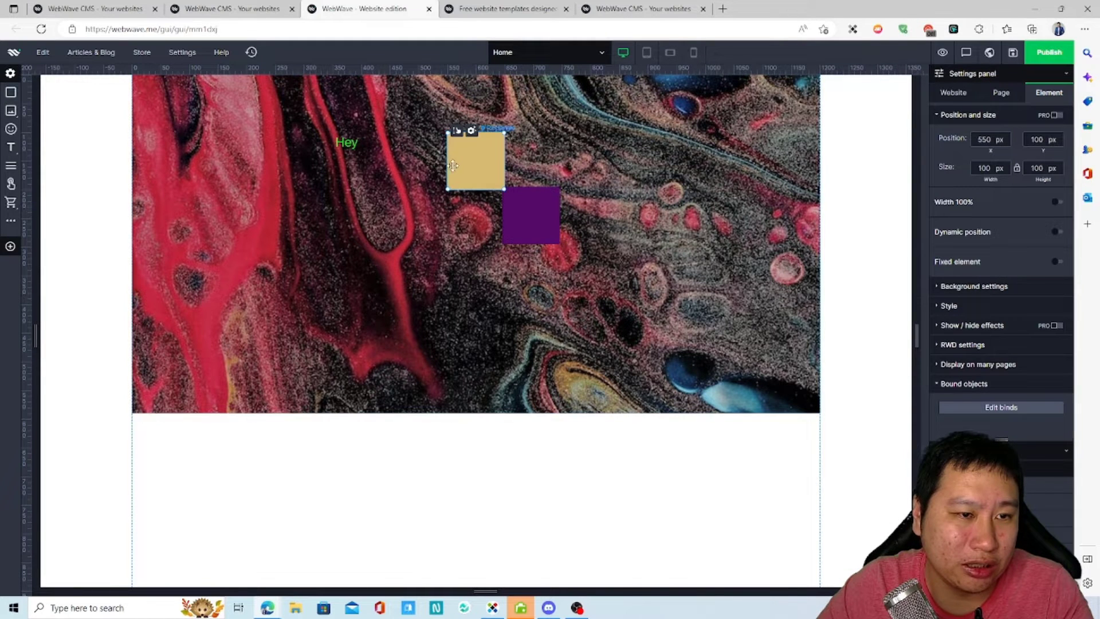
drag(471, 190, 304, 256)
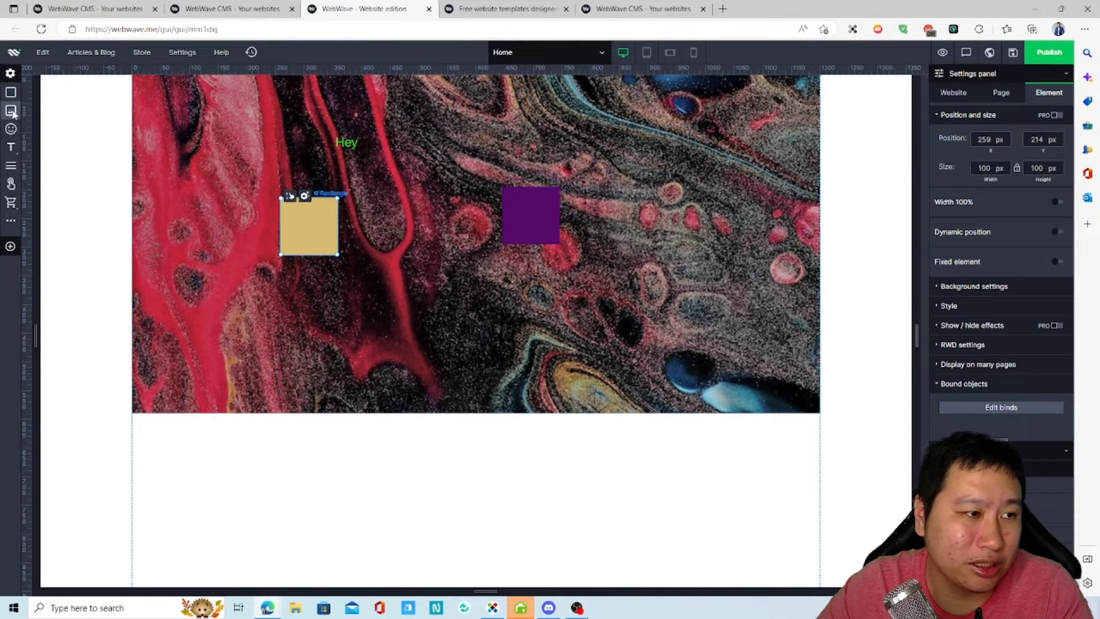
Add a text element and place it over the tan rectangle at about X 259 px, Y 246 px
mouse_move(11, 147)
drag(33, 163, 36, 160)
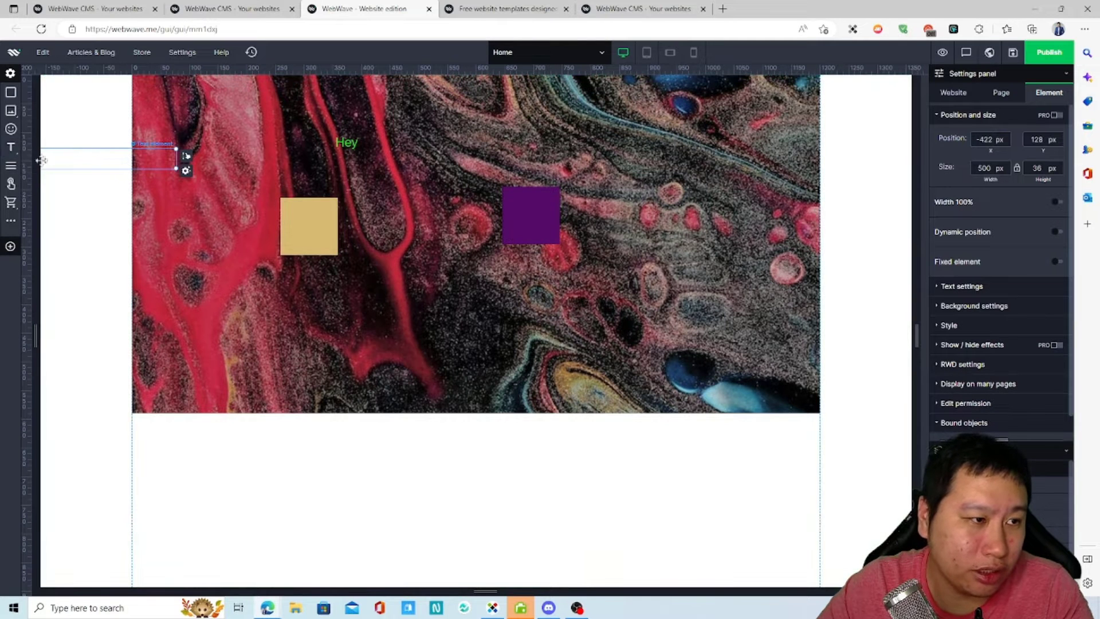
drag(86, 165, 459, 241)
click(309, 238)
drag(269, 232, 287, 216)
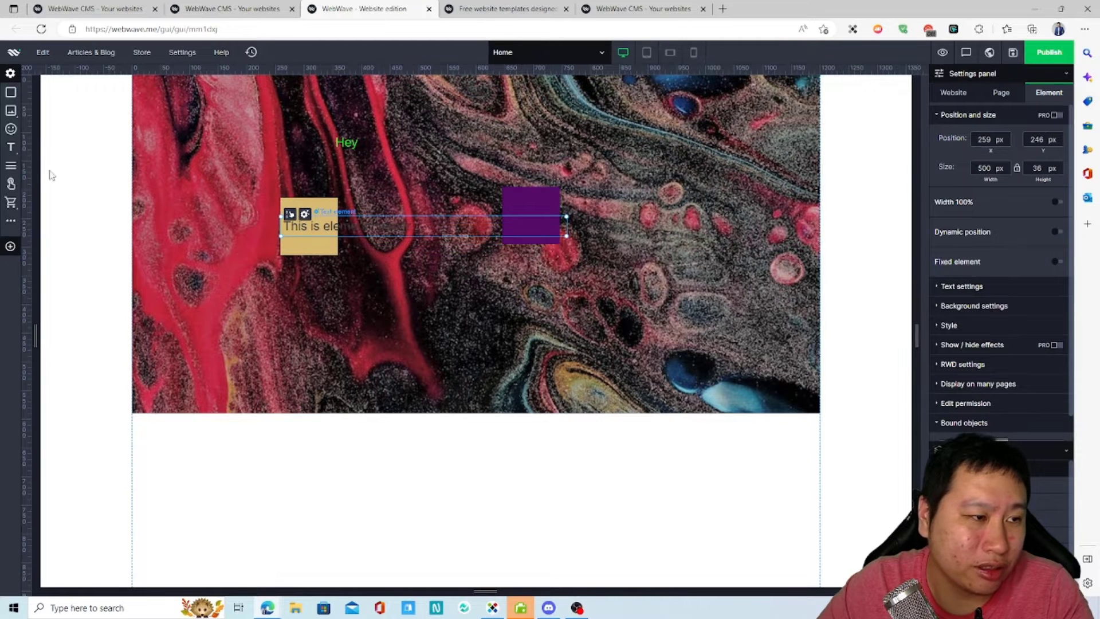
Add a menu with its default buttons and place it in the header image's upper right corner at X 801 px, Y 0 px
click(11, 167)
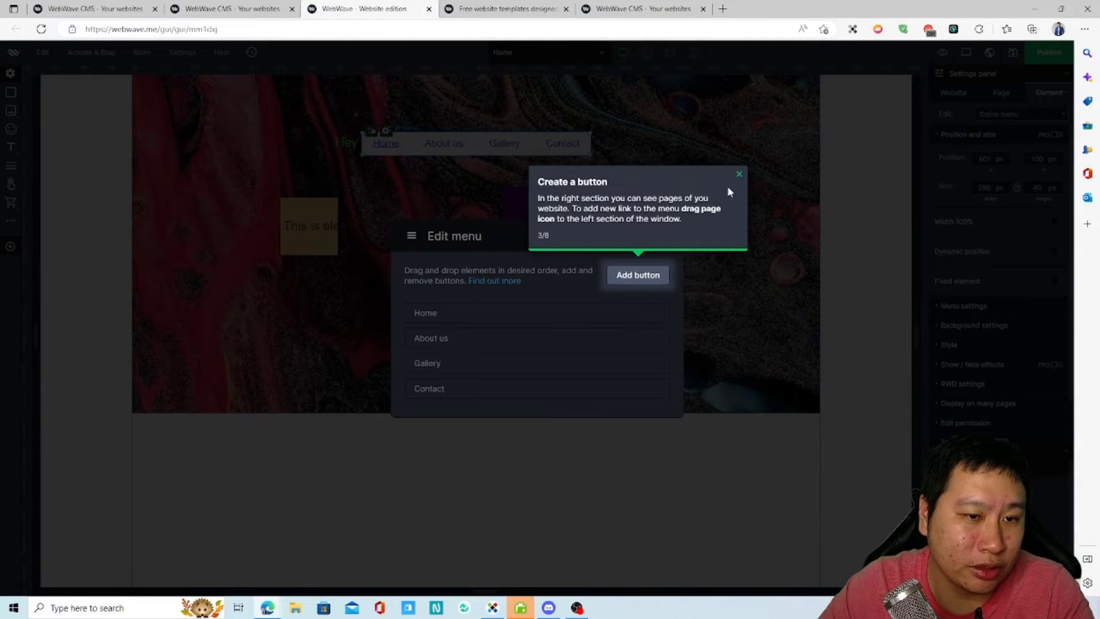
click(739, 174)
click(665, 237)
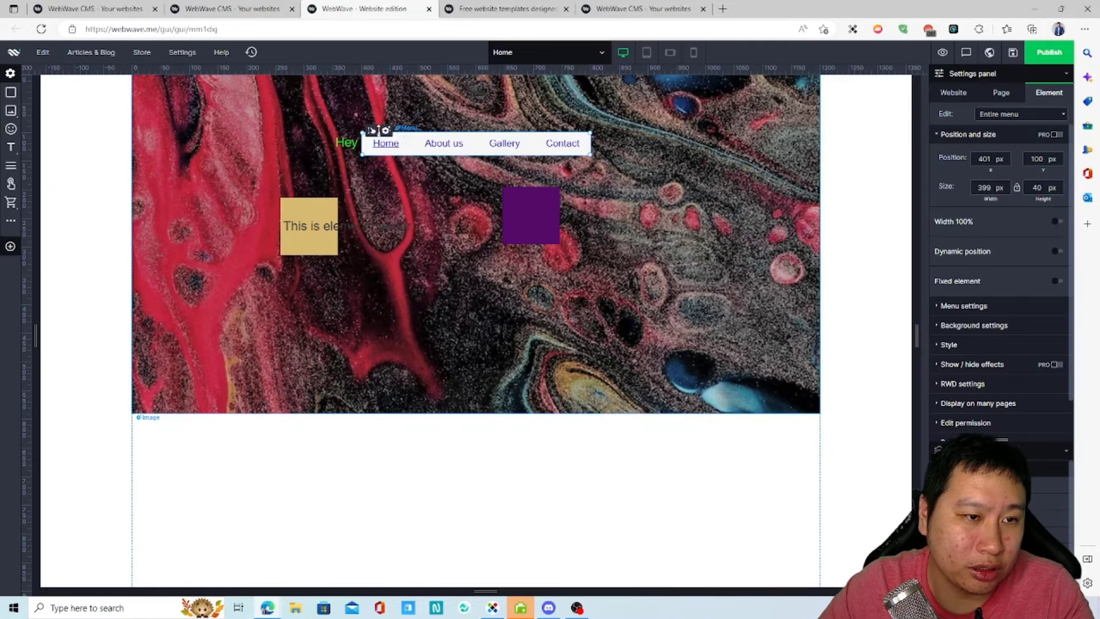
drag(418, 126, 646, 71)
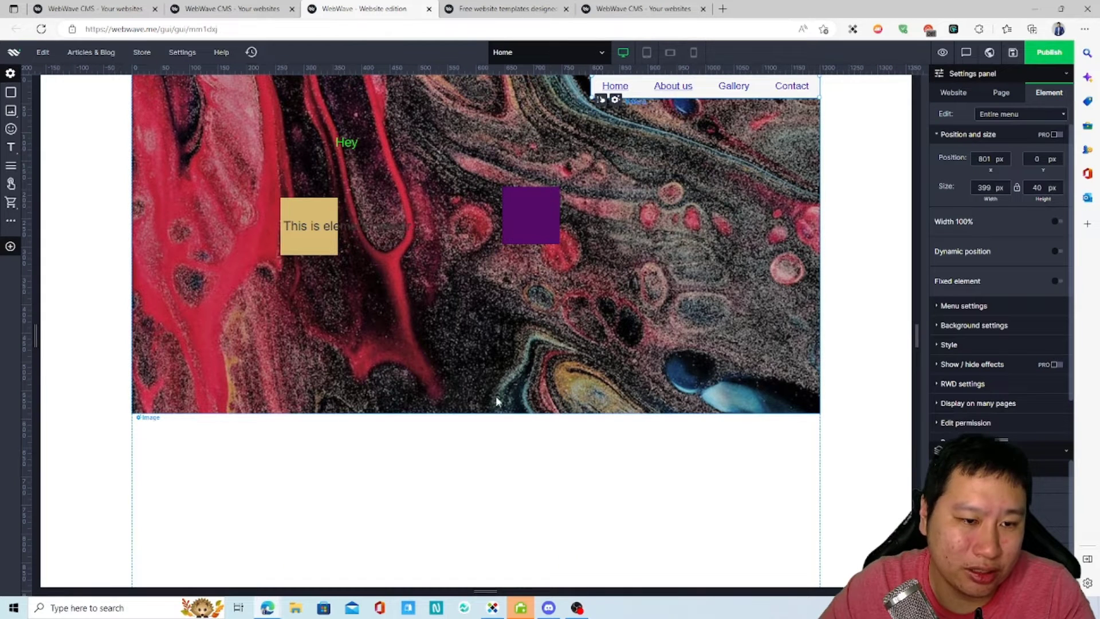
Examine the icon bank and the stock photo bank without inserting anything
click(8, 122)
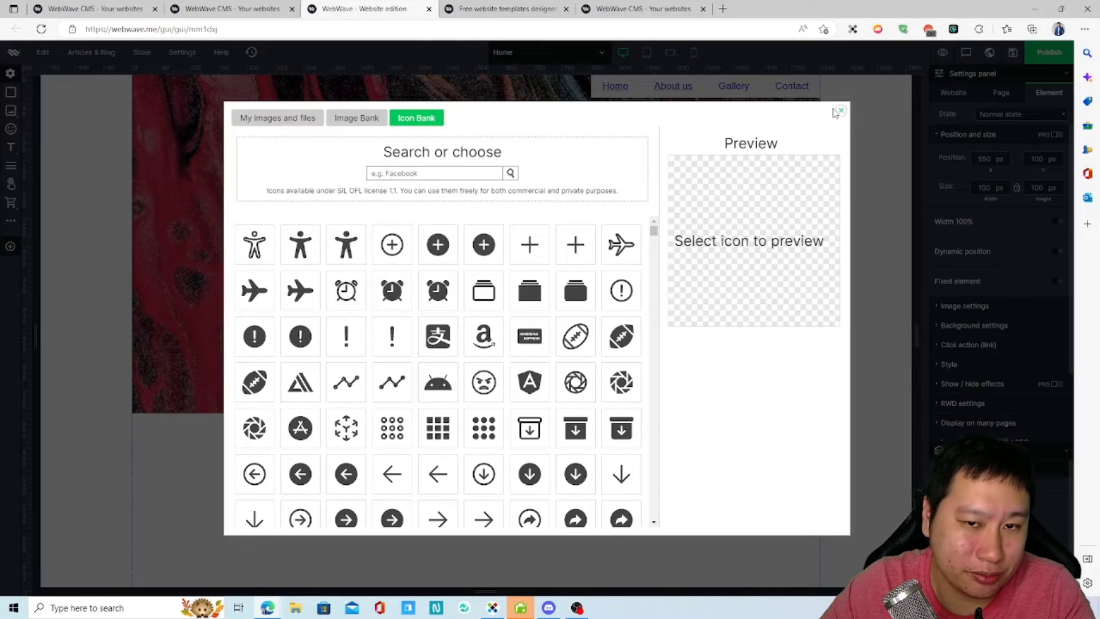
click(252, 65)
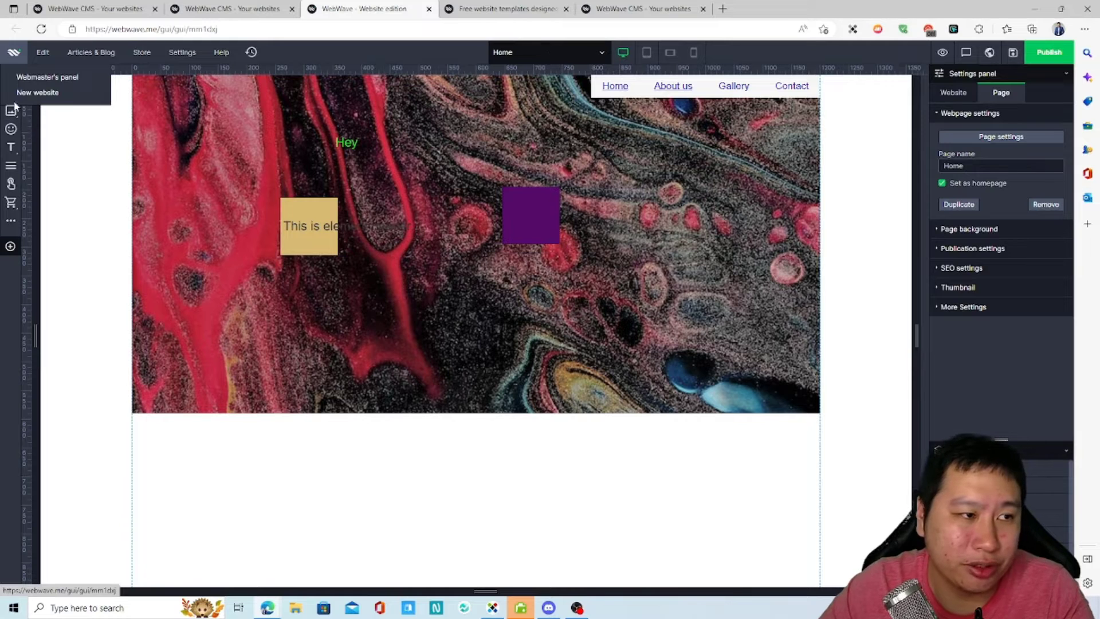
mouse_move(14, 114)
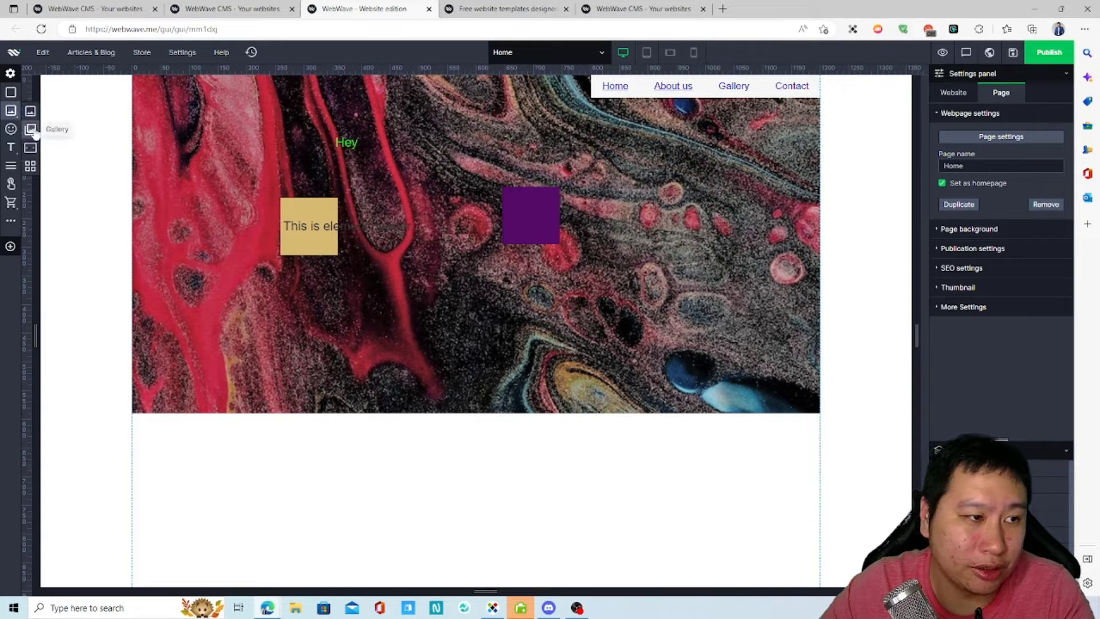
click(31, 114)
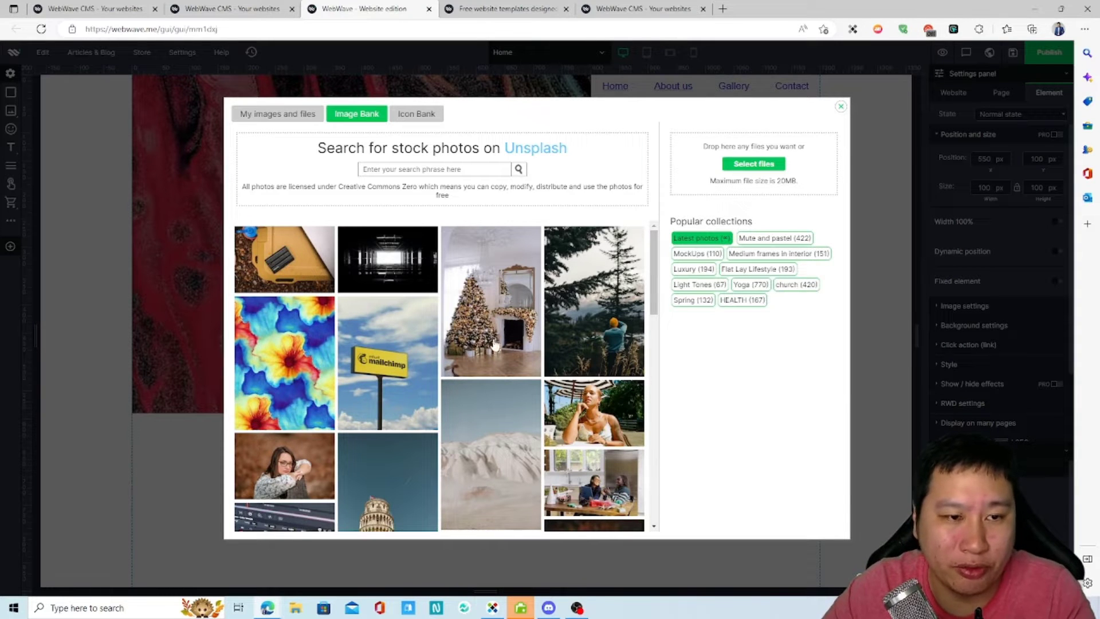
click(839, 110)
Add an image gallery, dismiss its guide, and move it over the header image to about X 459 px, Y 118 px
mouse_move(10, 118)
click(32, 135)
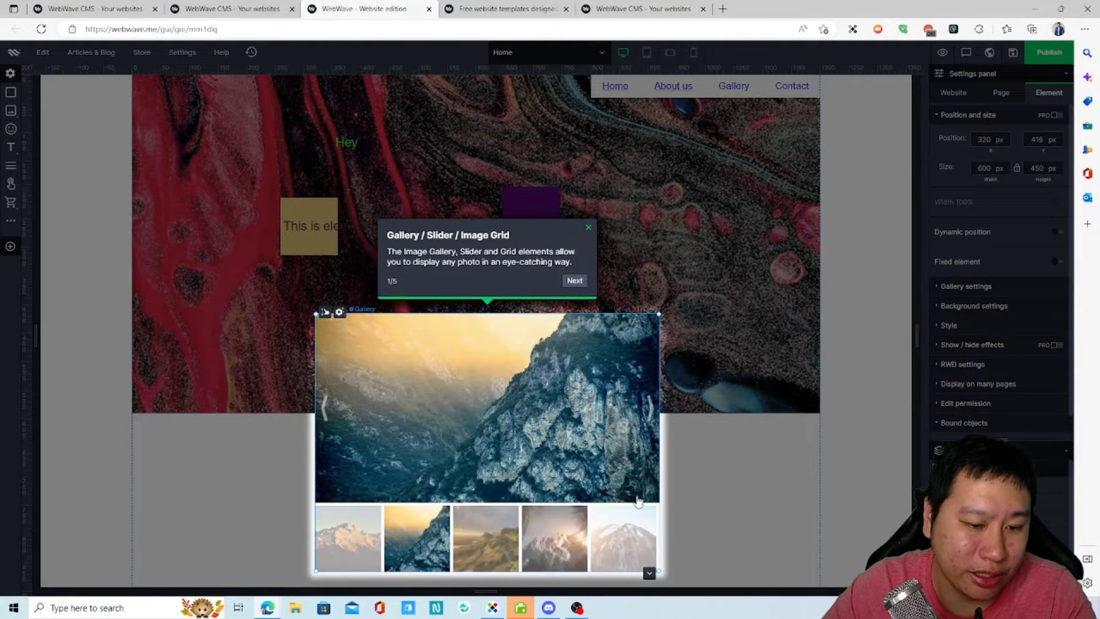
click(574, 282)
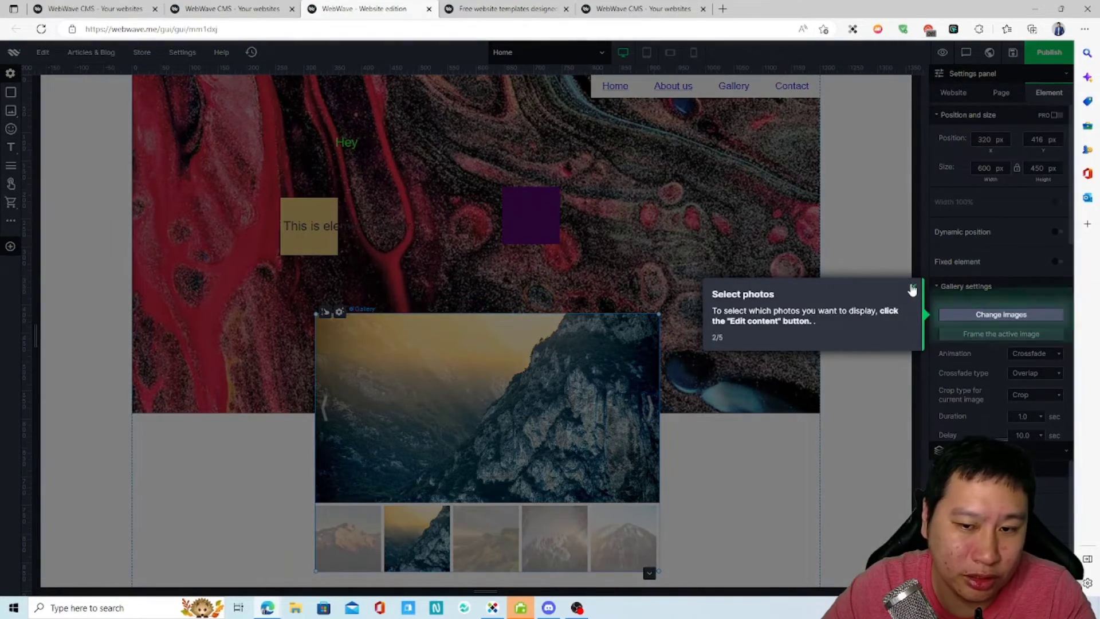
click(913, 286)
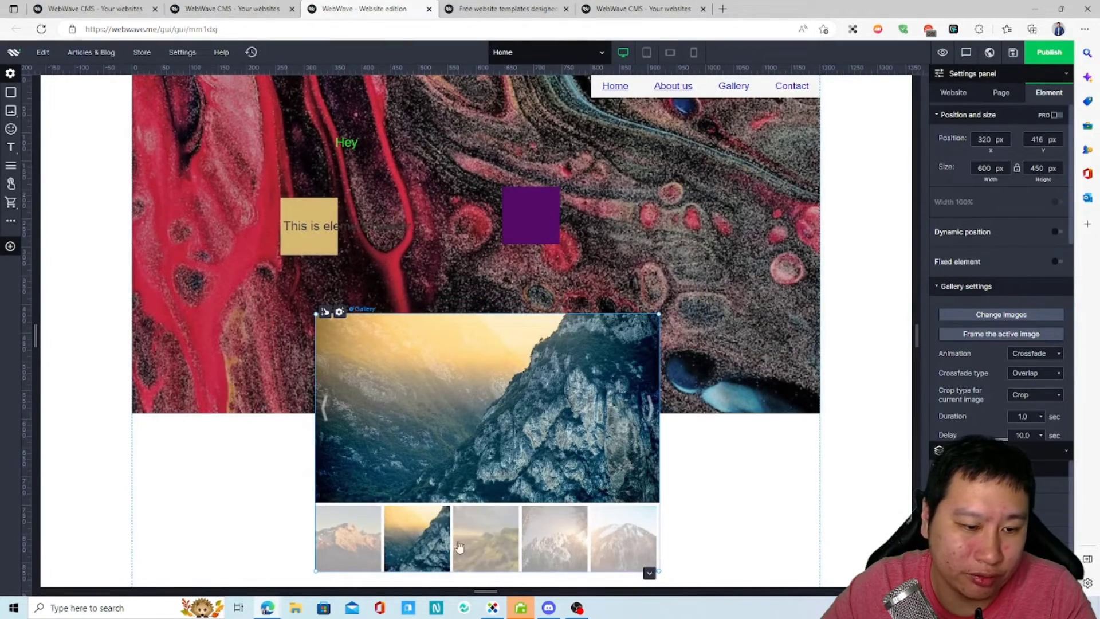
drag(428, 435, 508, 264)
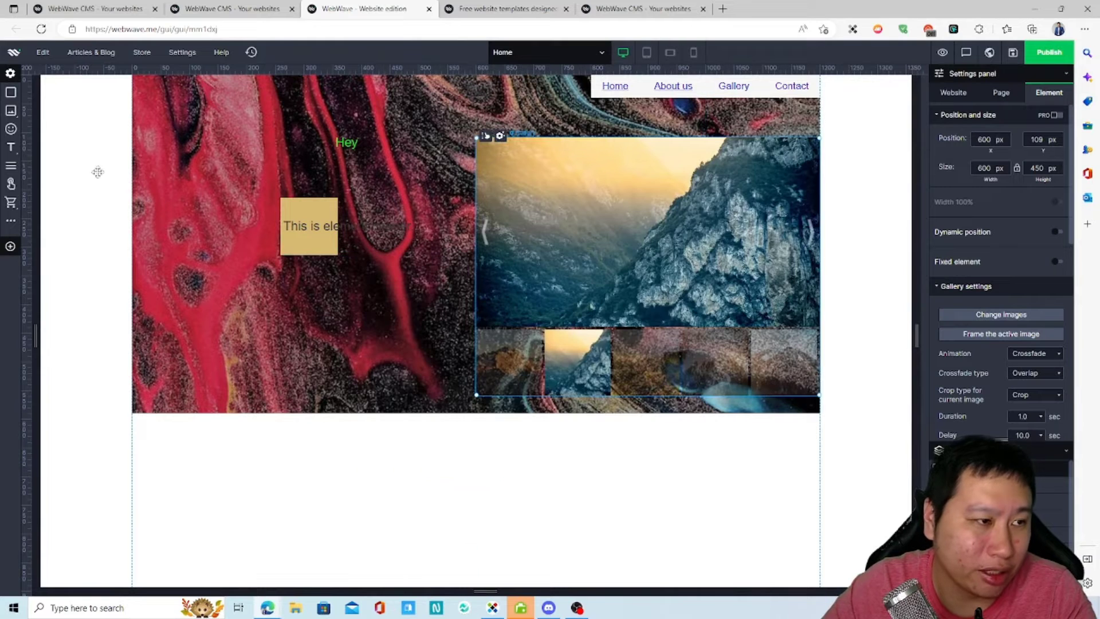
Look through the available image, shop and additional element types
mouse_move(11, 113)
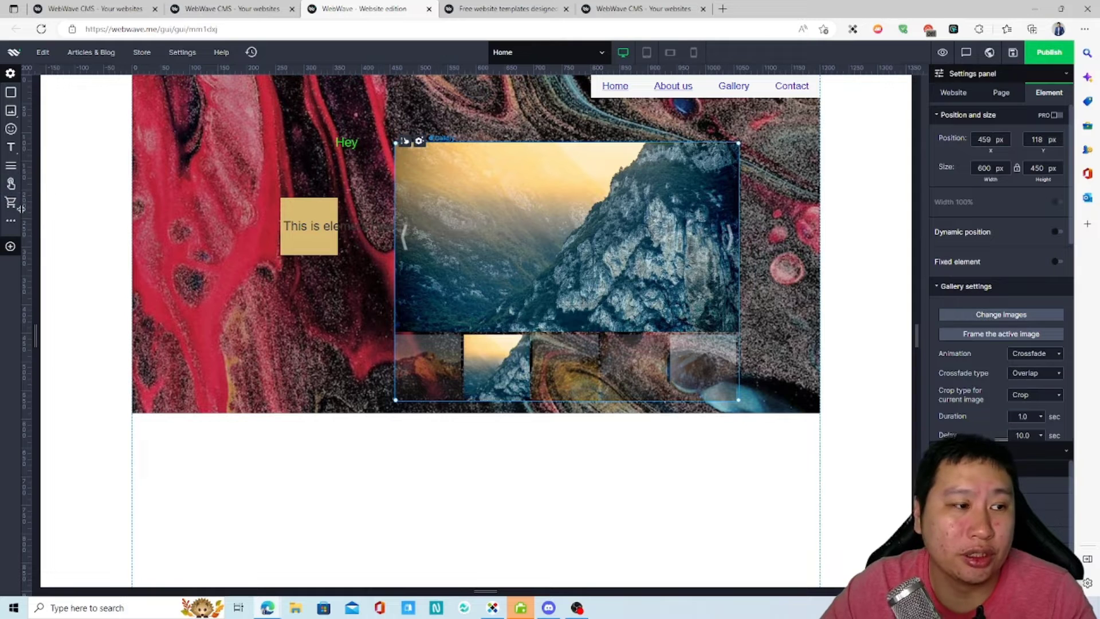
mouse_move(27, 210)
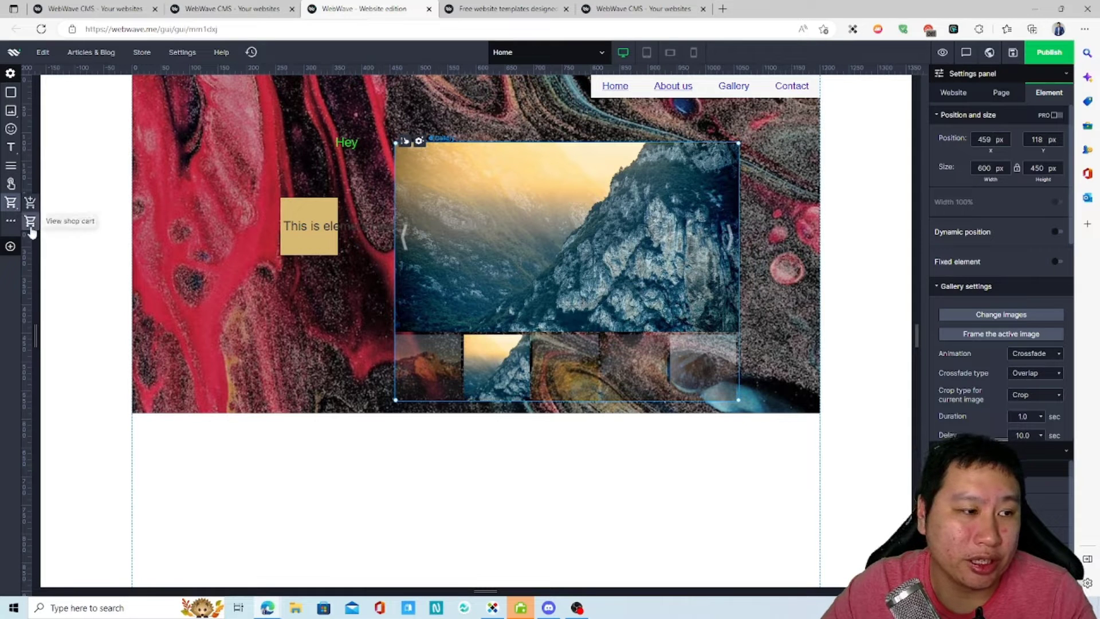
mouse_move(15, 228)
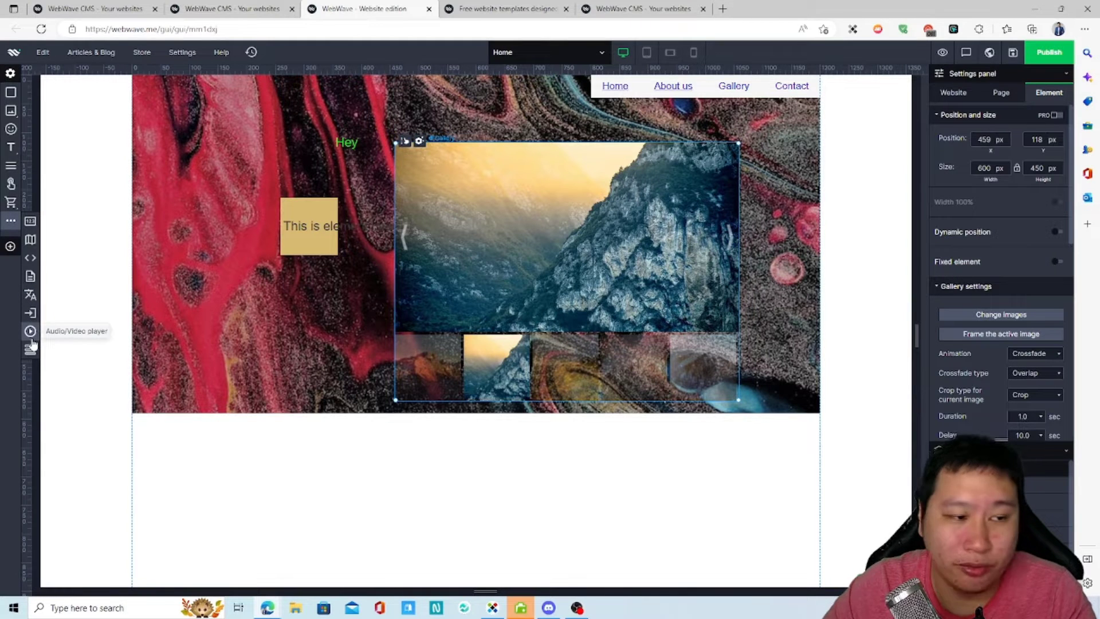
Insert Compositions 3 and 4 from the header images and text category below the header image
click(8, 249)
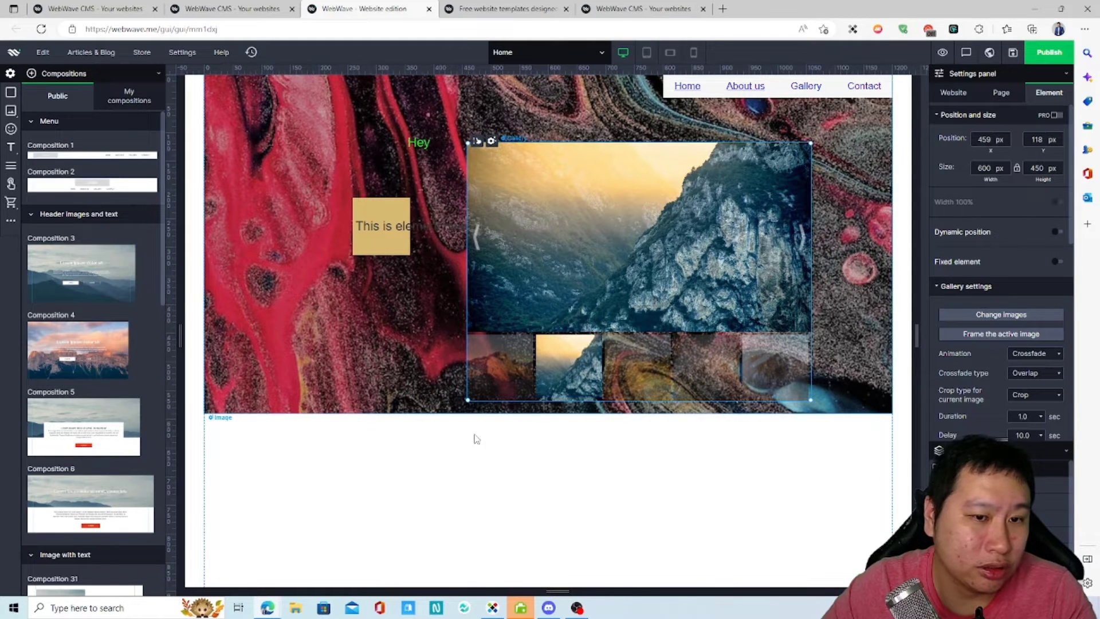
click(75, 321)
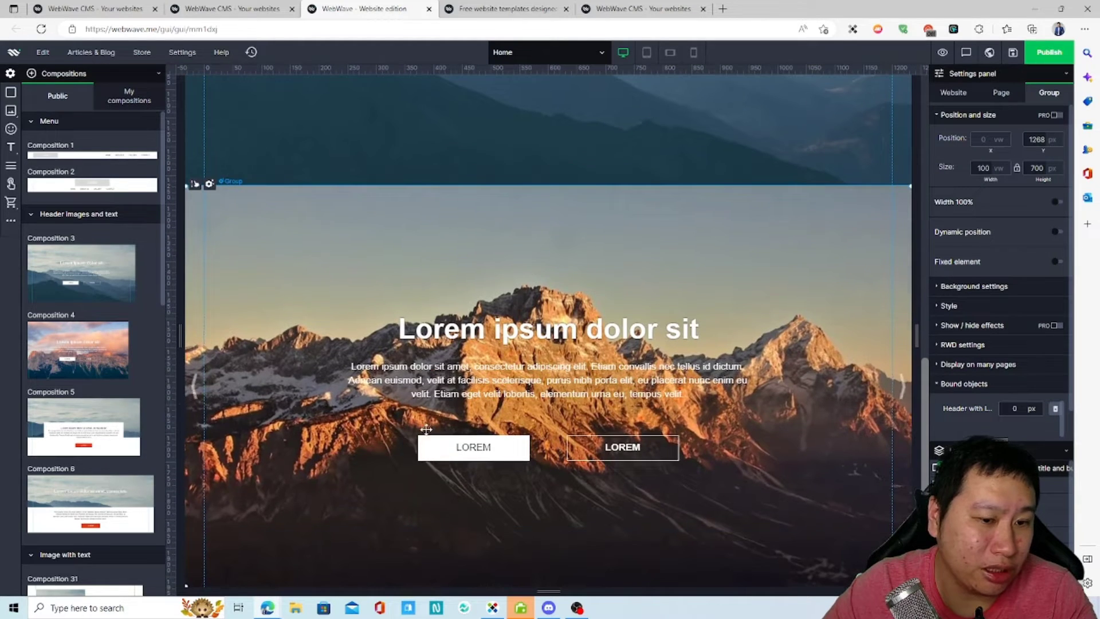
scroll(566, 450, up, 9)
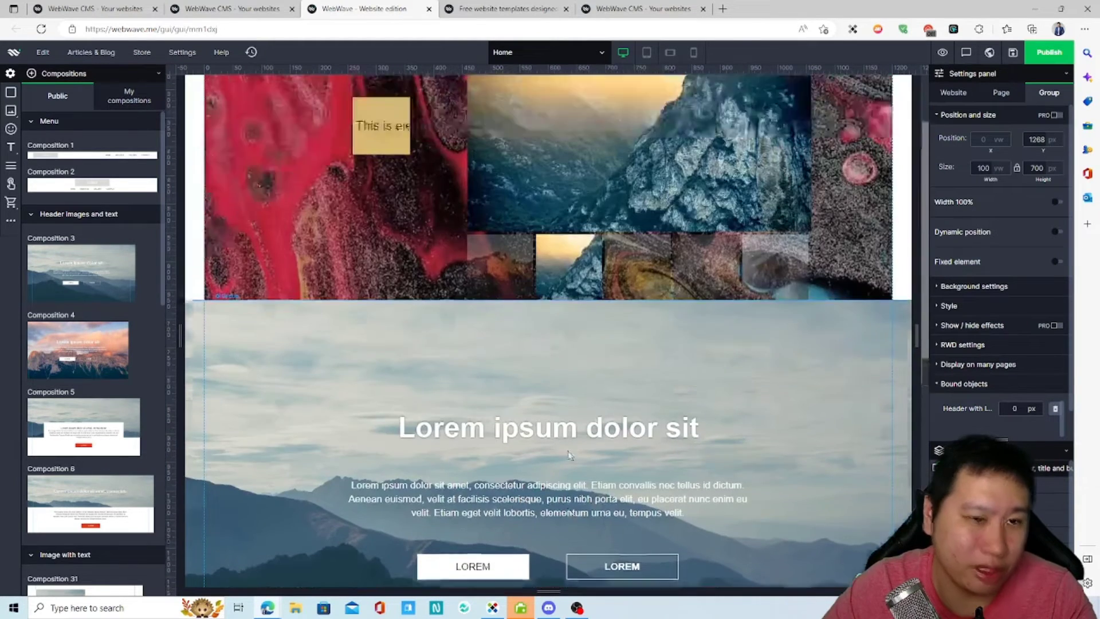
scroll(569, 455, up, 2)
Look through the public compositions, including the image with text and icons and text categories, and the saved compositions
scroll(92, 436, down, 7)
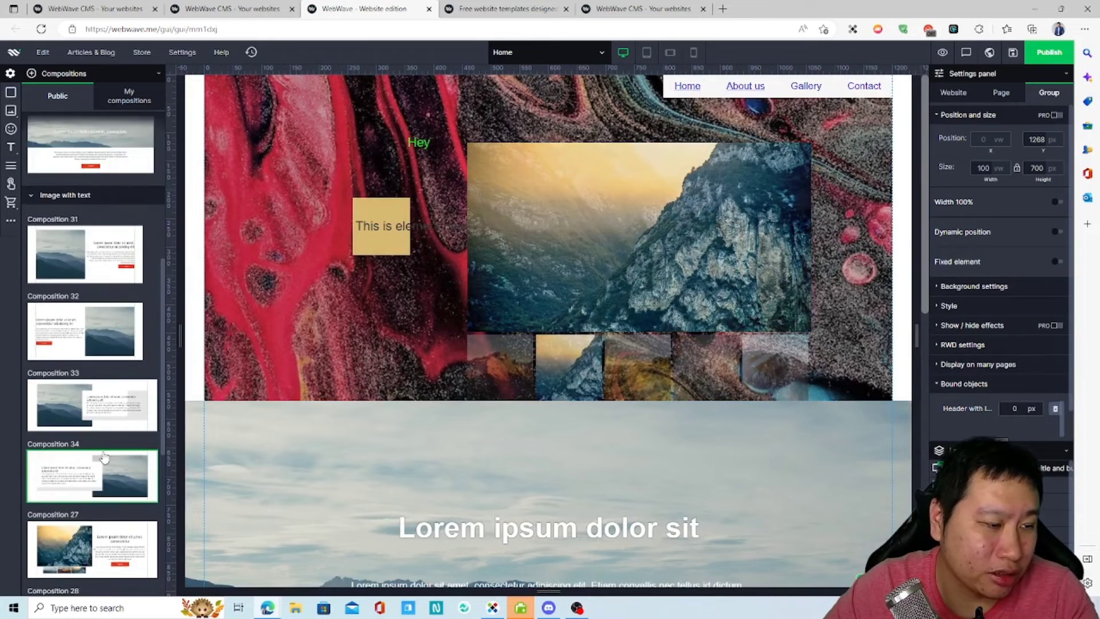
scroll(98, 458, down, 6)
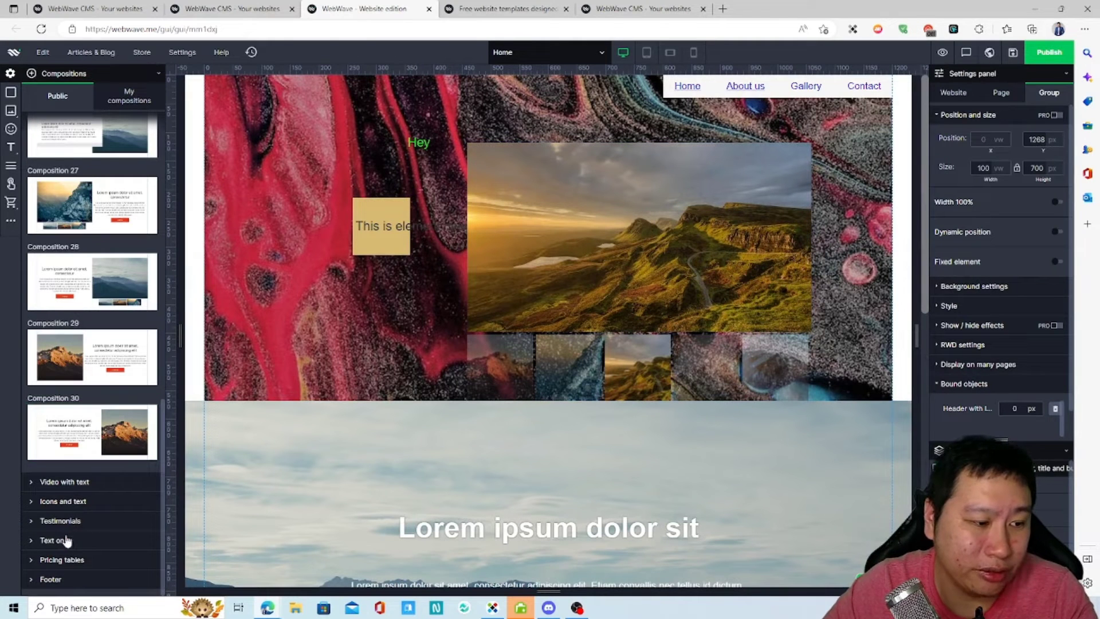
click(76, 503)
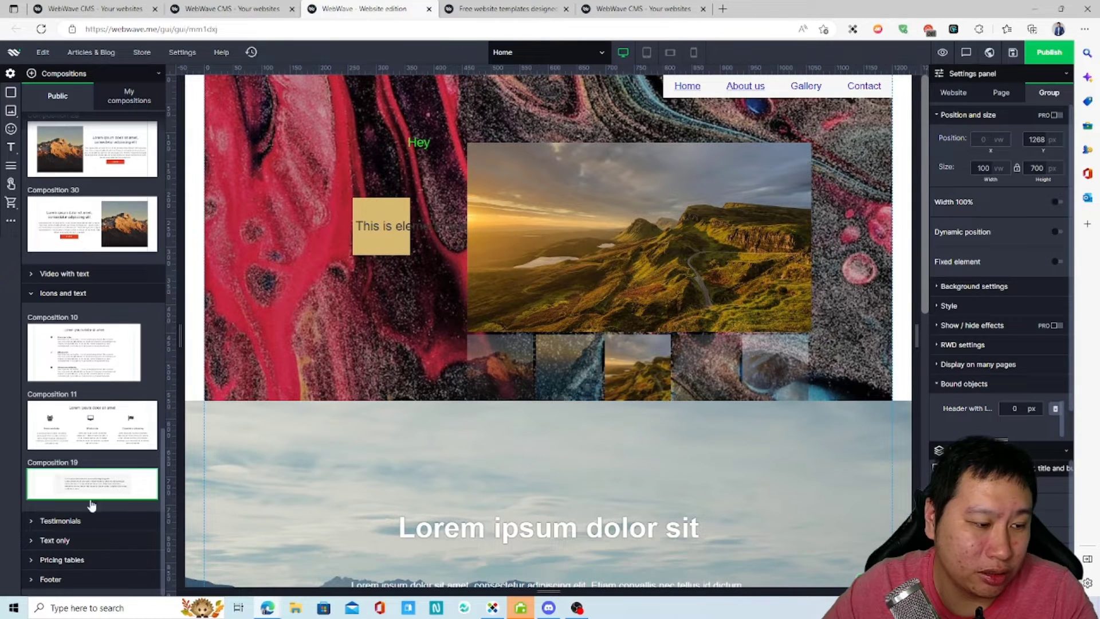
scroll(53, 564, up, 10)
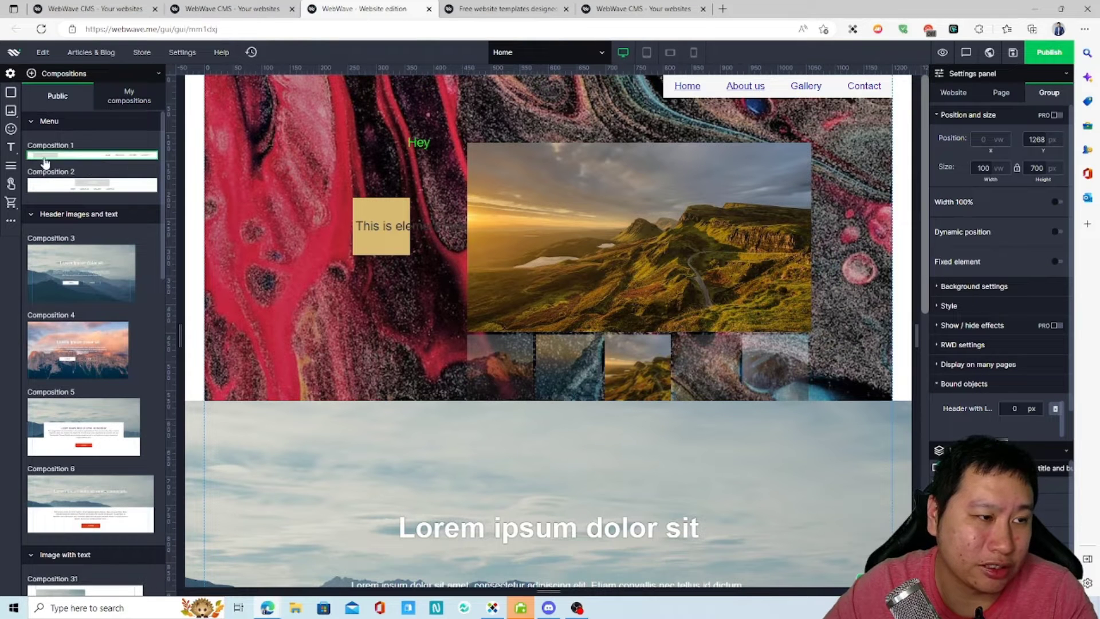
scroll(86, 435, down, 15)
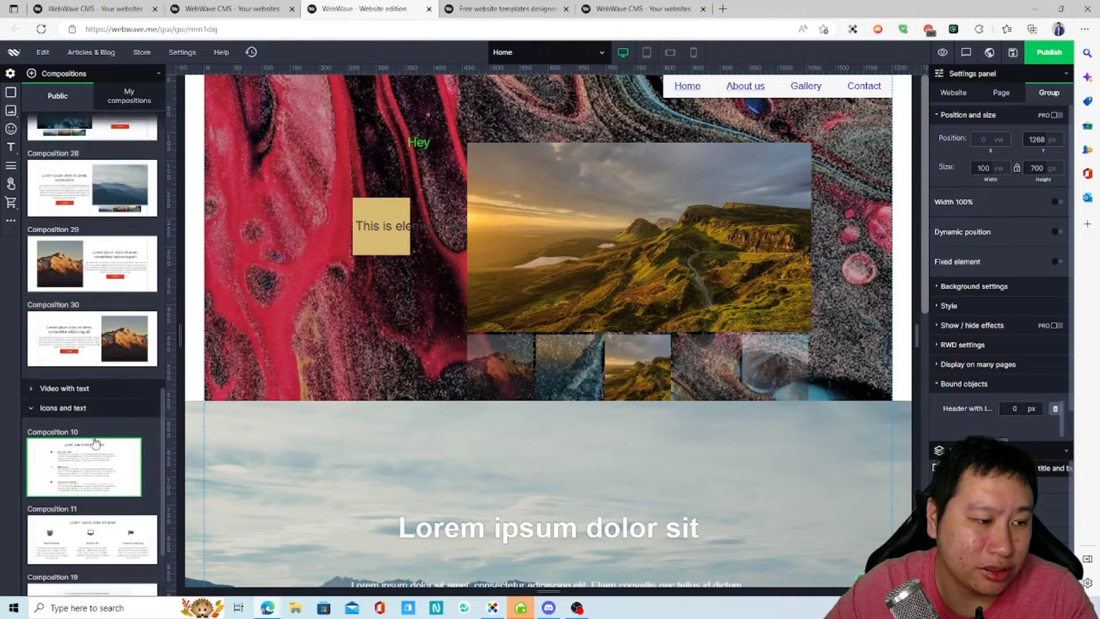
scroll(93, 443, up, 15)
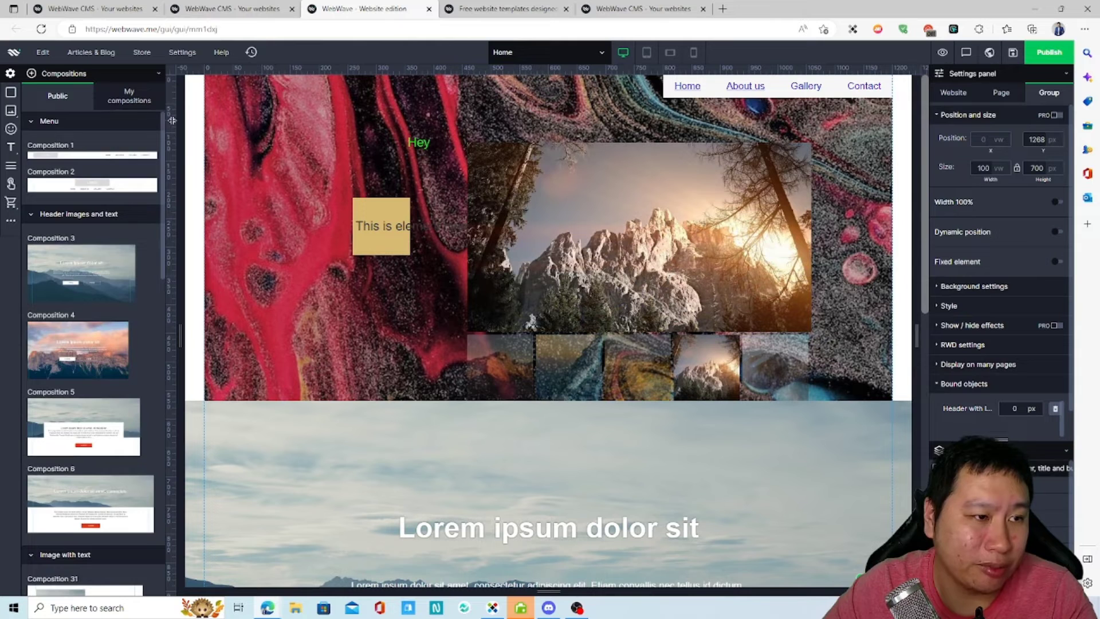
click(126, 94)
click(85, 97)
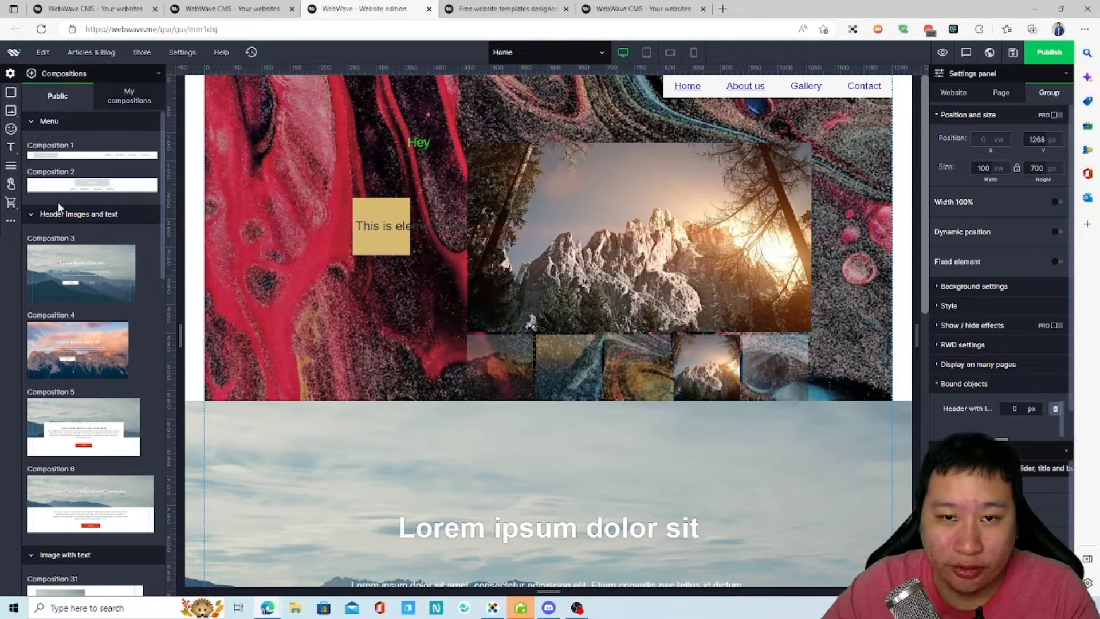
Examine the element settings of the yellow rectangle and the image gallery, including the gallery's animation, thumbnail and arrow options
click(381, 229)
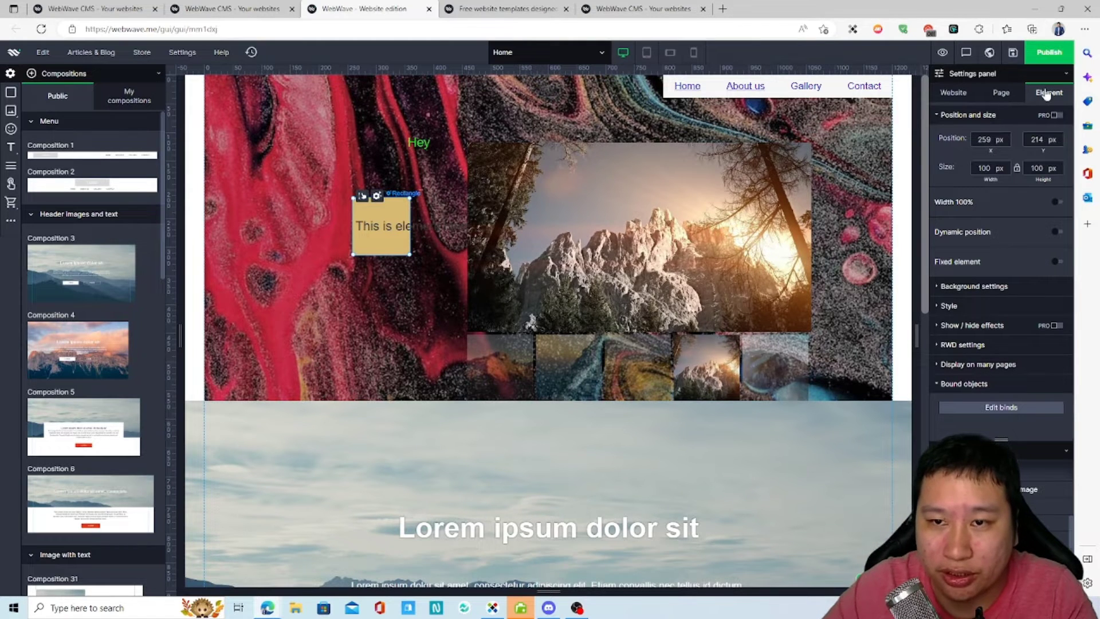
click(782, 213)
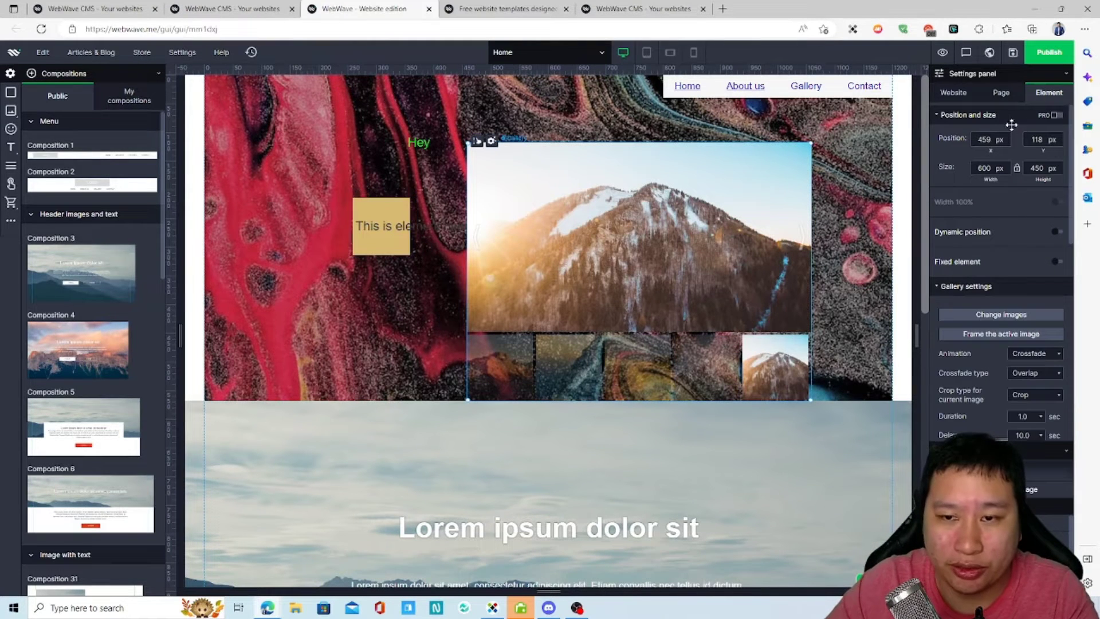
scroll(990, 328, down, 10)
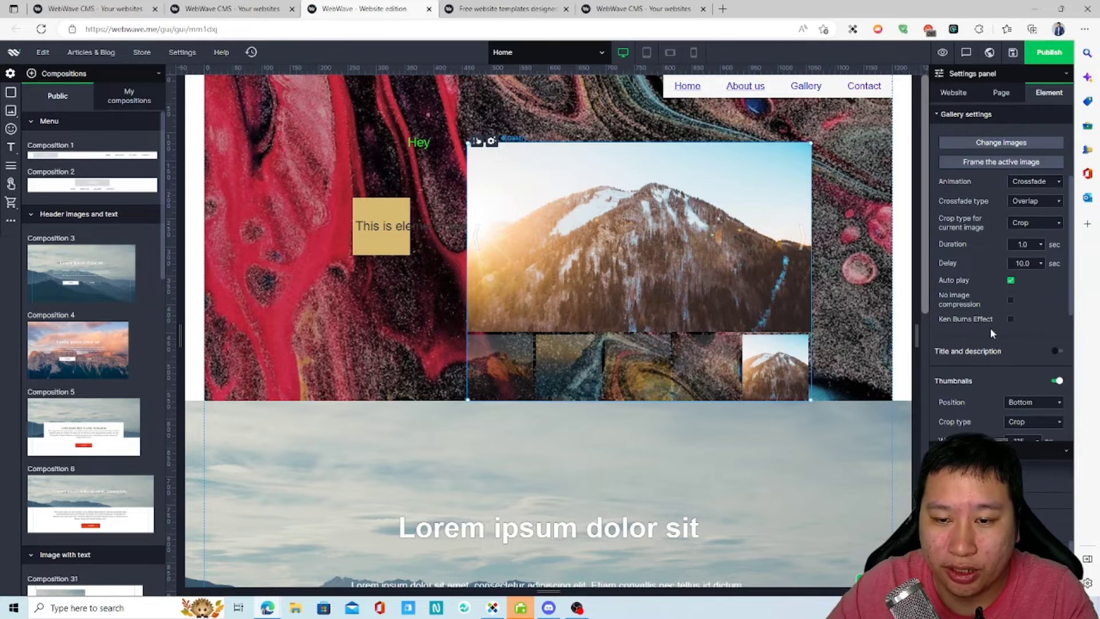
click(999, 358)
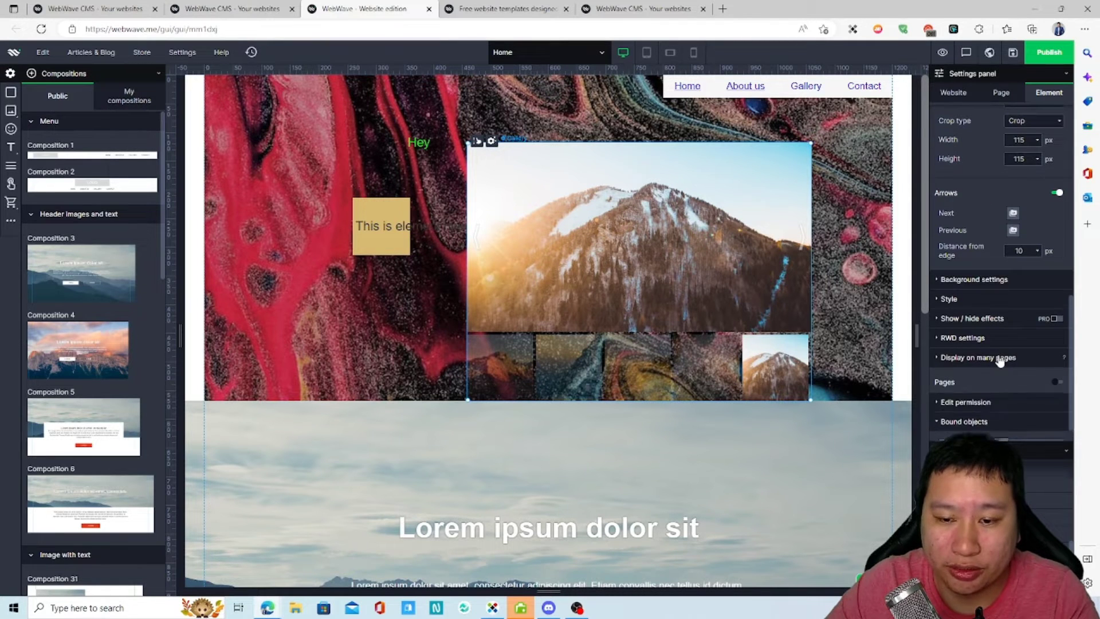
scroll(1006, 132, up, 10)
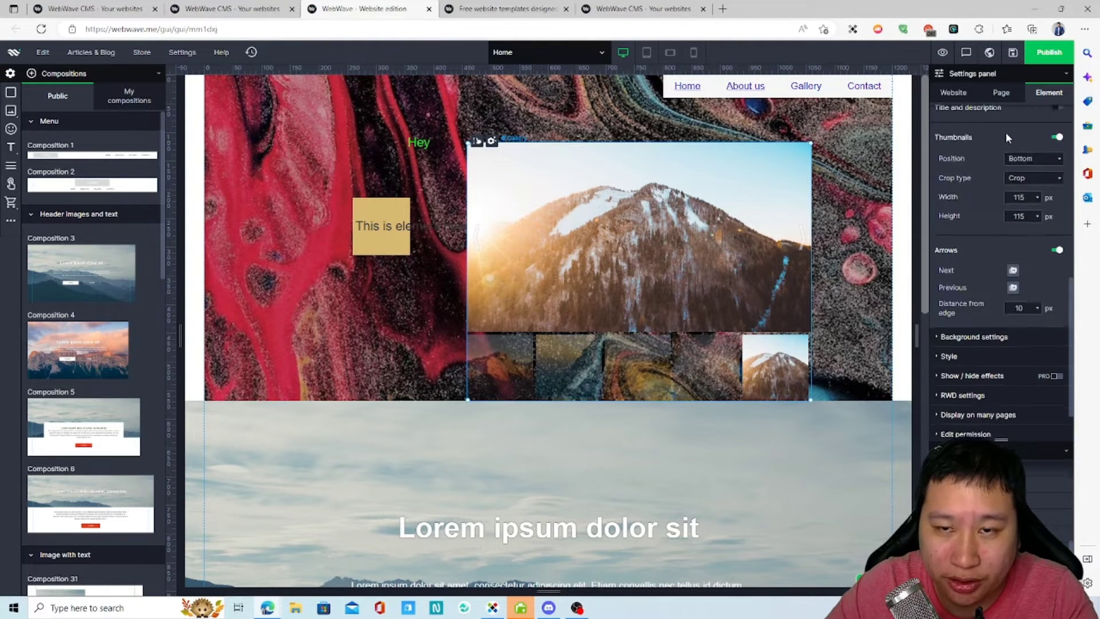
Examine the Home page's background and publication settings, including the available Availability options
click(1001, 93)
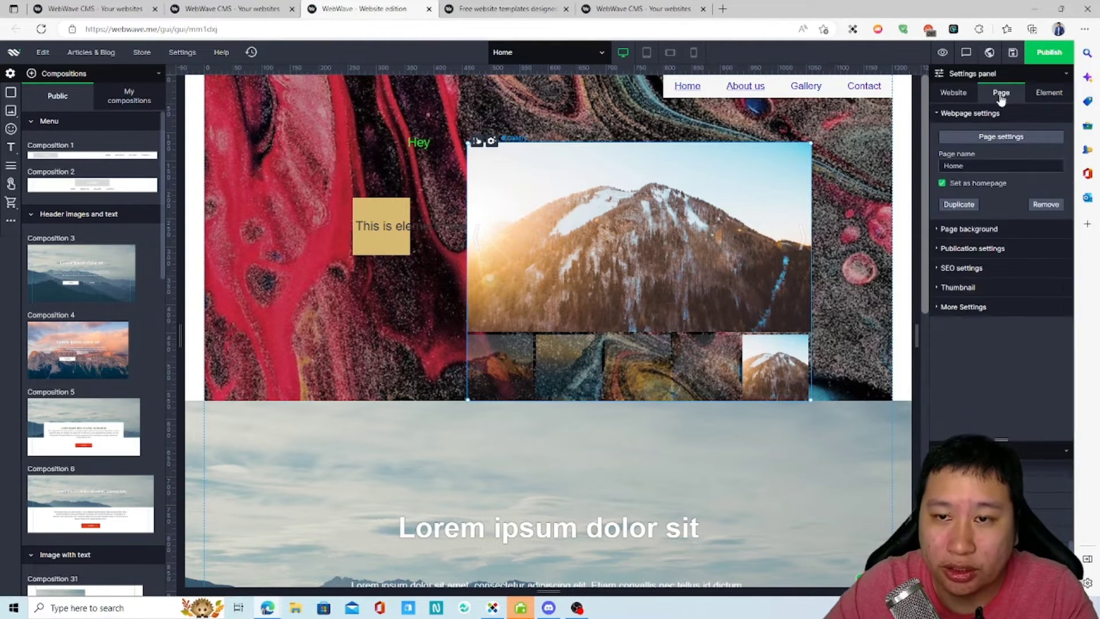
click(960, 231)
click(962, 230)
click(970, 248)
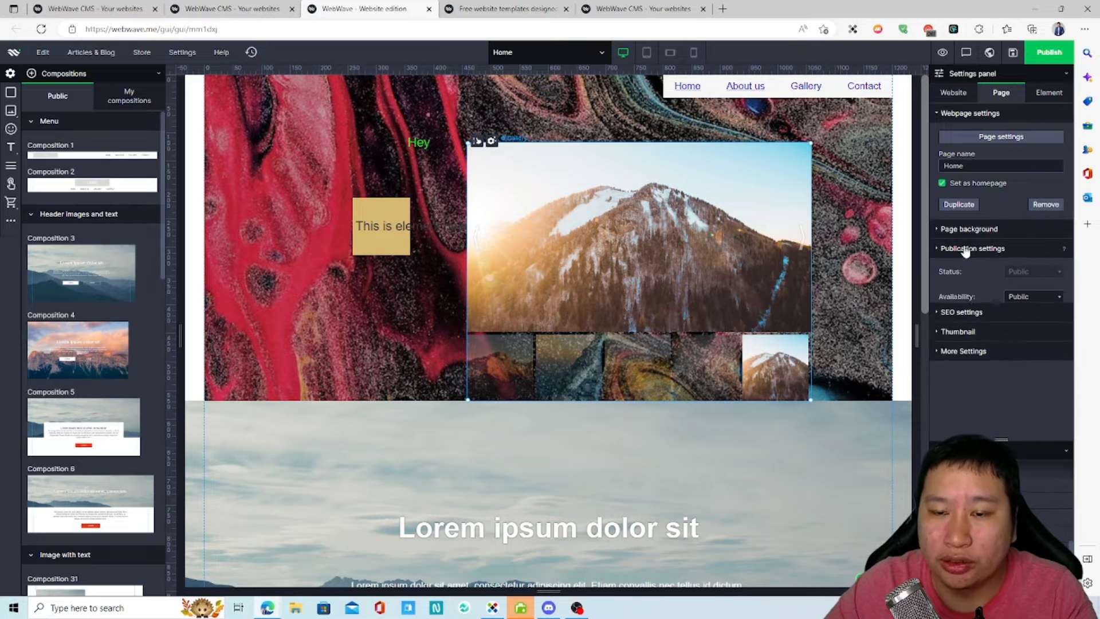
click(976, 250)
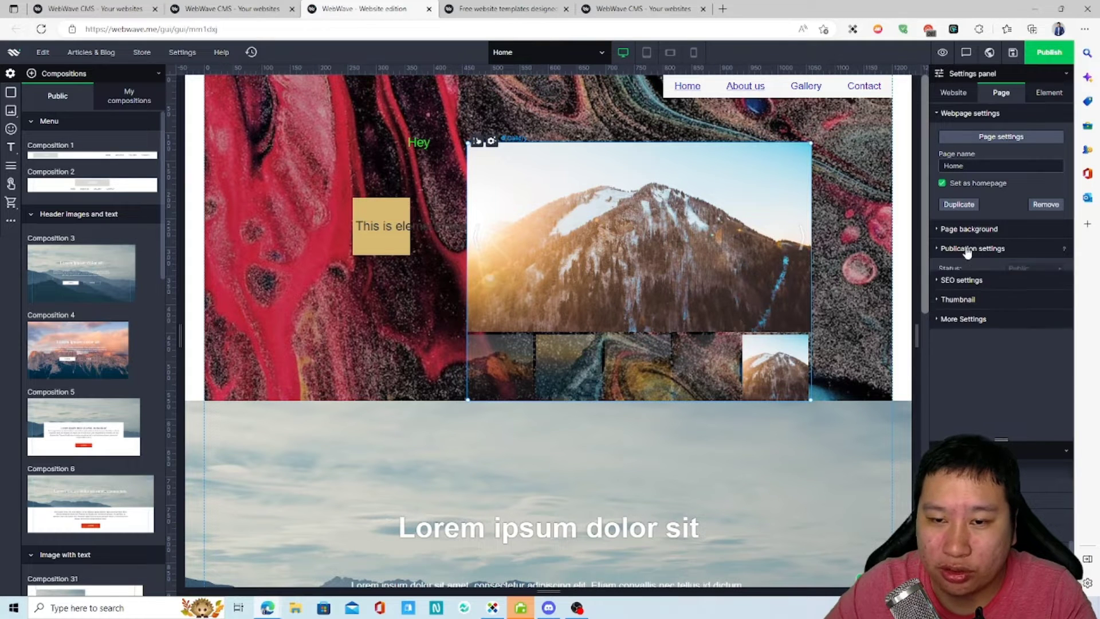
click(967, 248)
click(1025, 298)
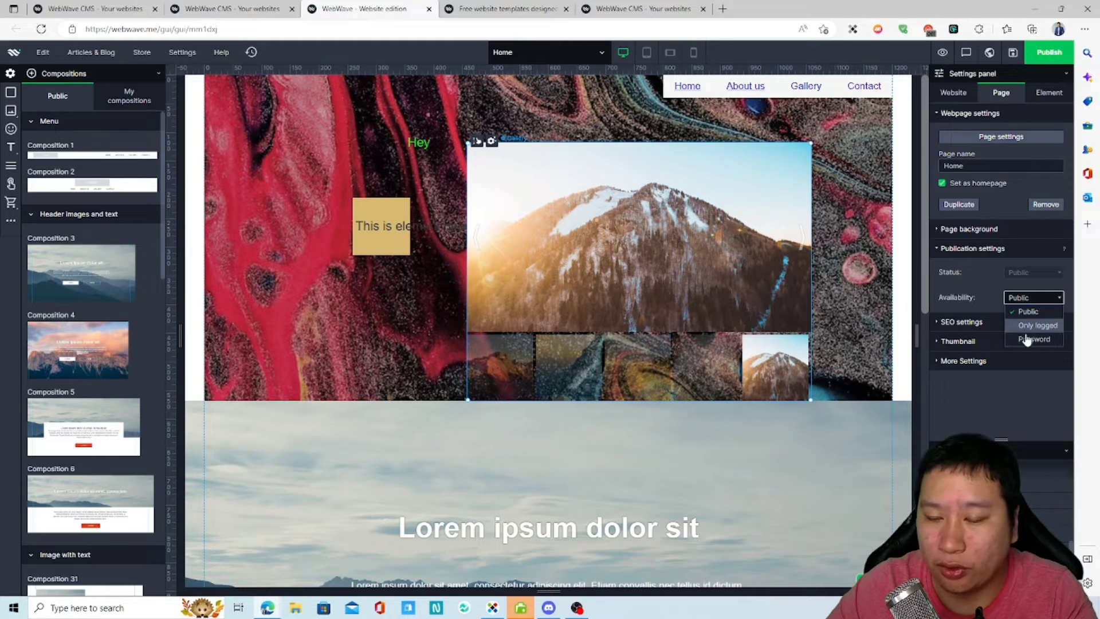
click(1024, 295)
Examine the Home page's SEO, thumbnail and additional settings
click(987, 323)
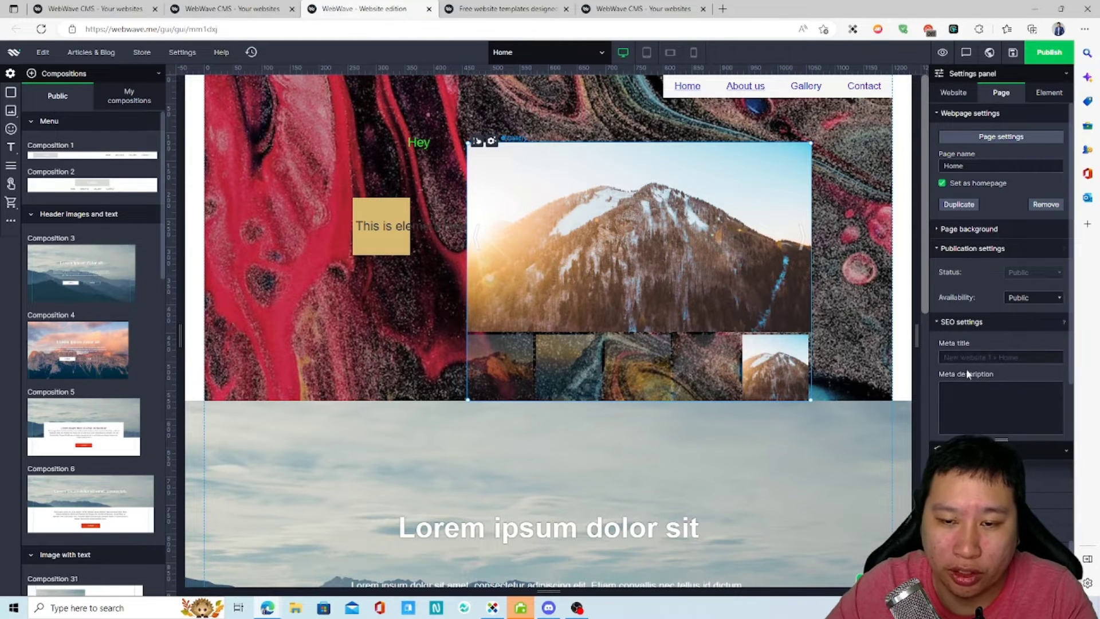
scroll(968, 371, down, 1)
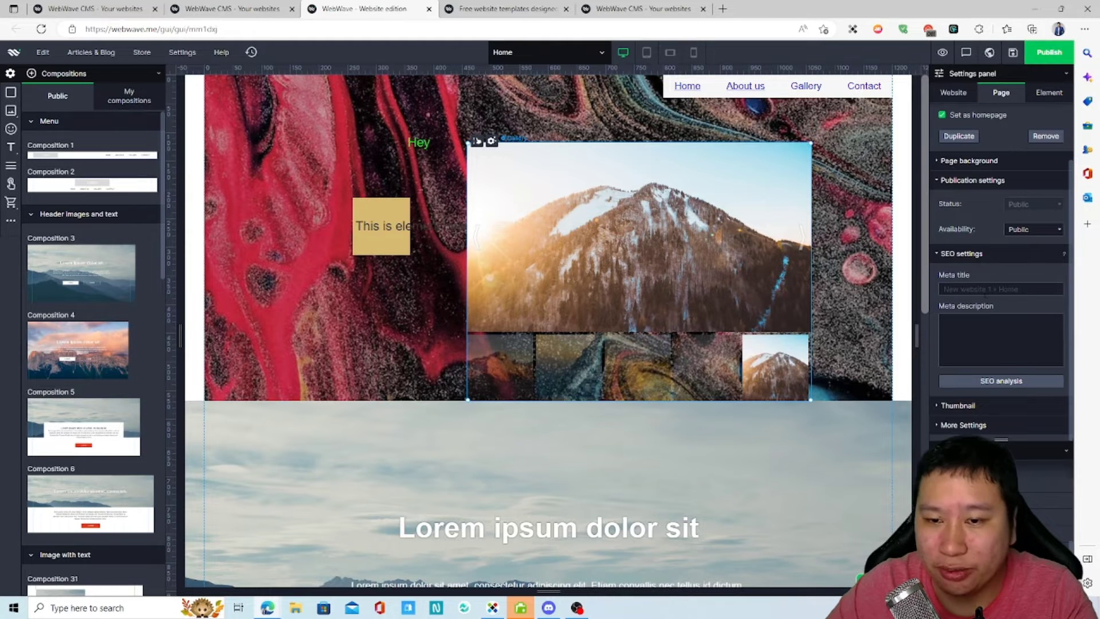
click(997, 340)
click(968, 405)
scroll(980, 387, down, 1)
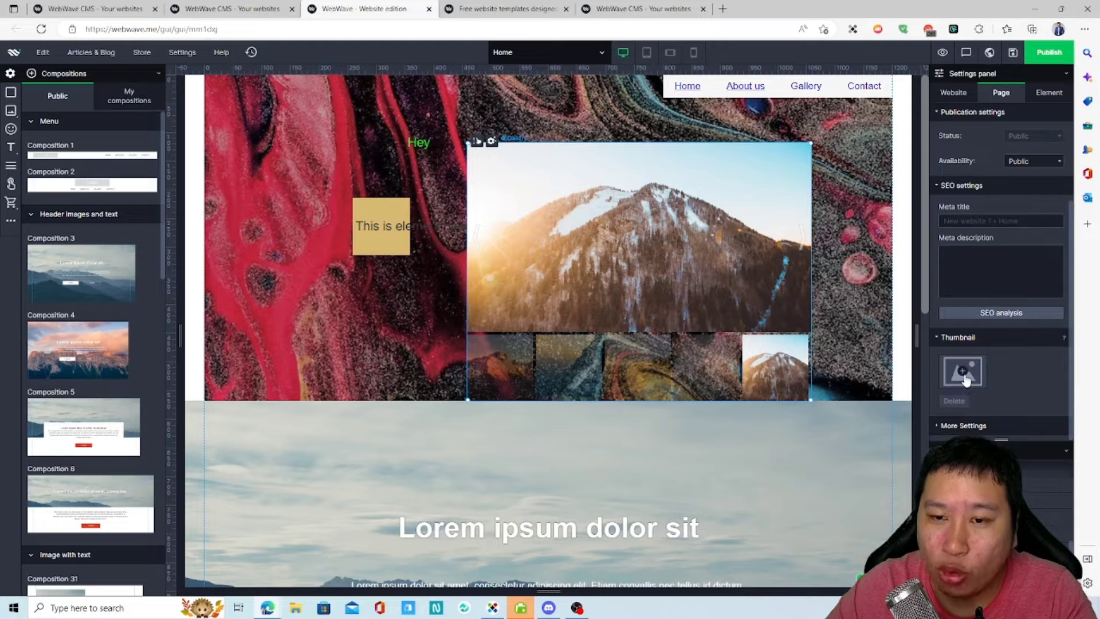
click(967, 425)
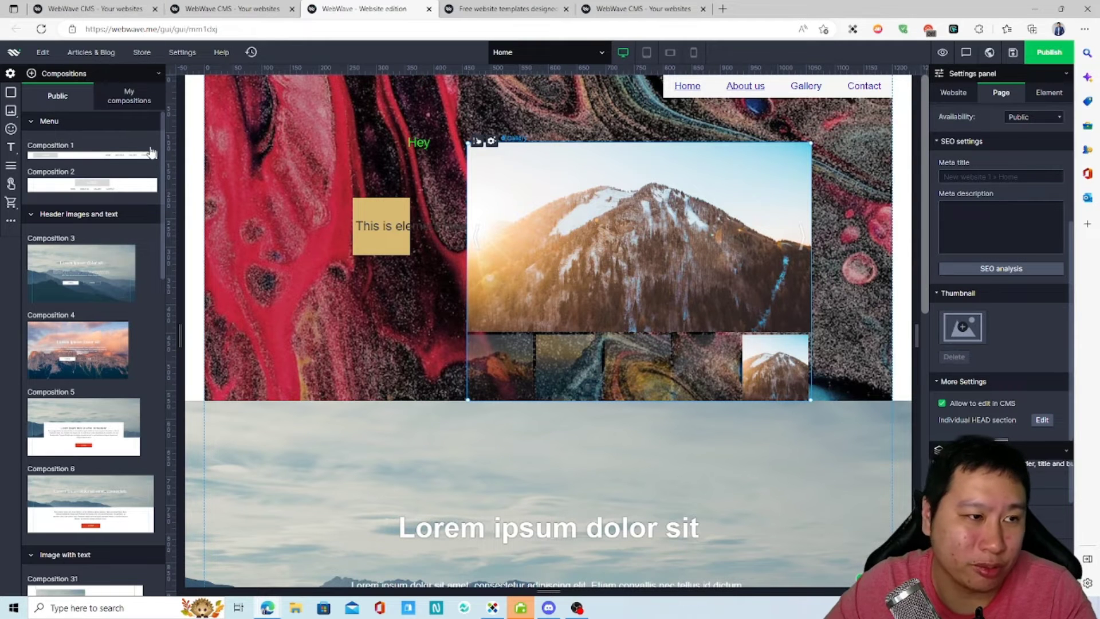
Create a new blog article
click(127, 96)
click(78, 99)
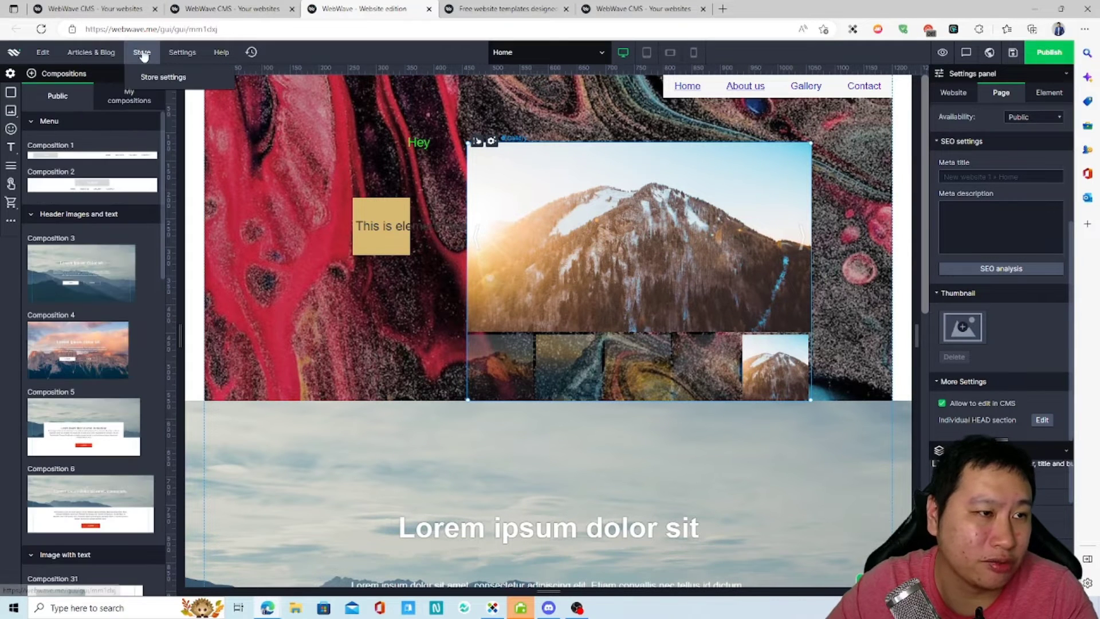
click(92, 52)
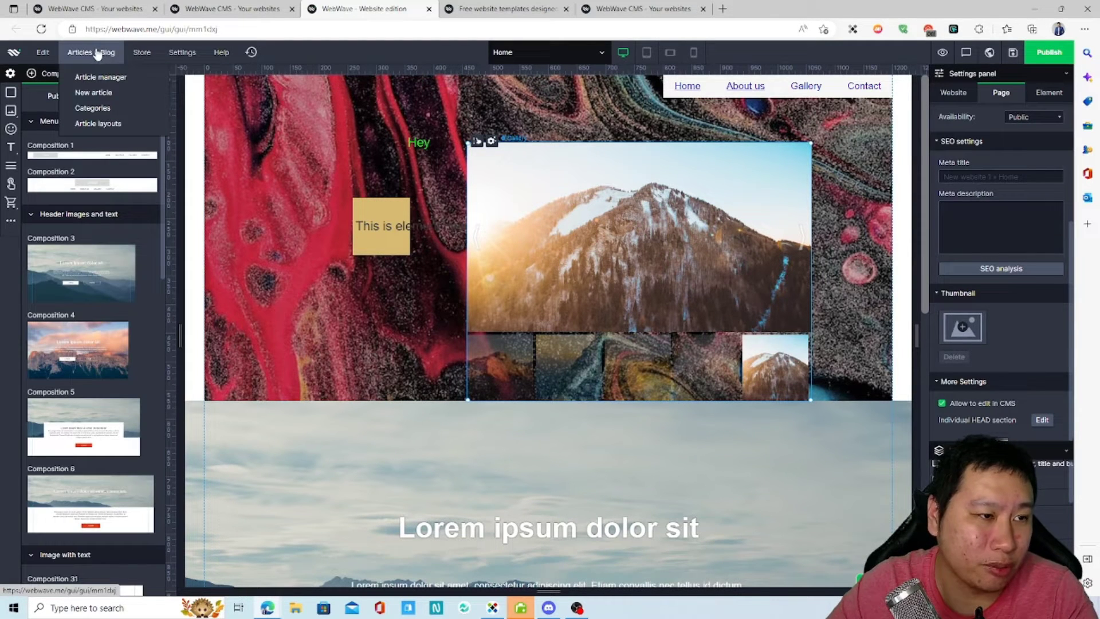
click(97, 87)
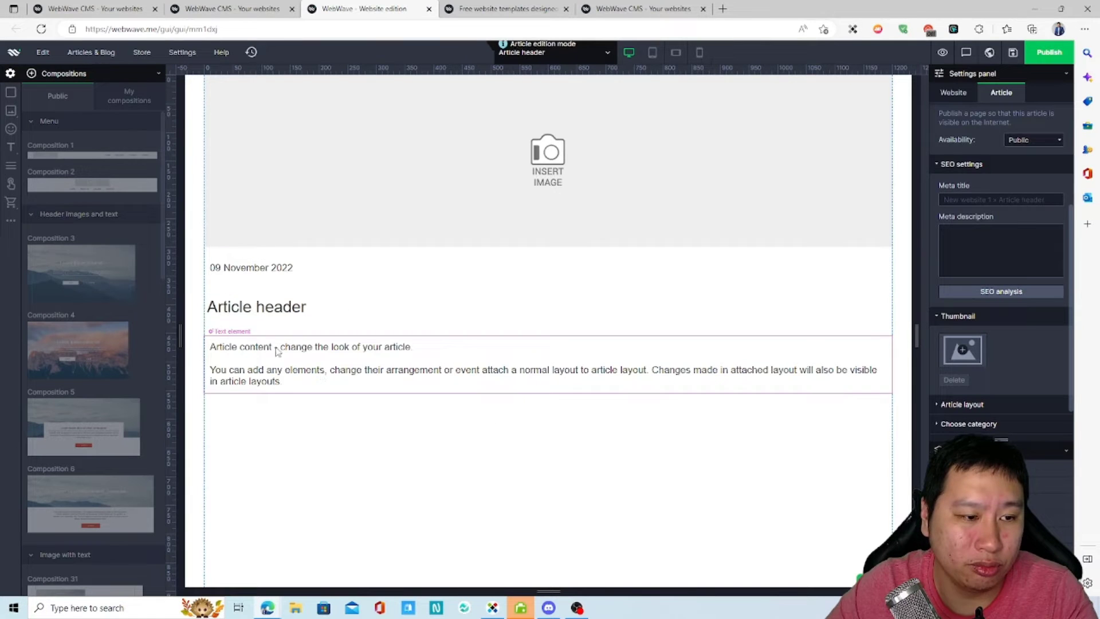
Check how the article's content text and thumbnail image can be edited, without changing either
click(312, 368)
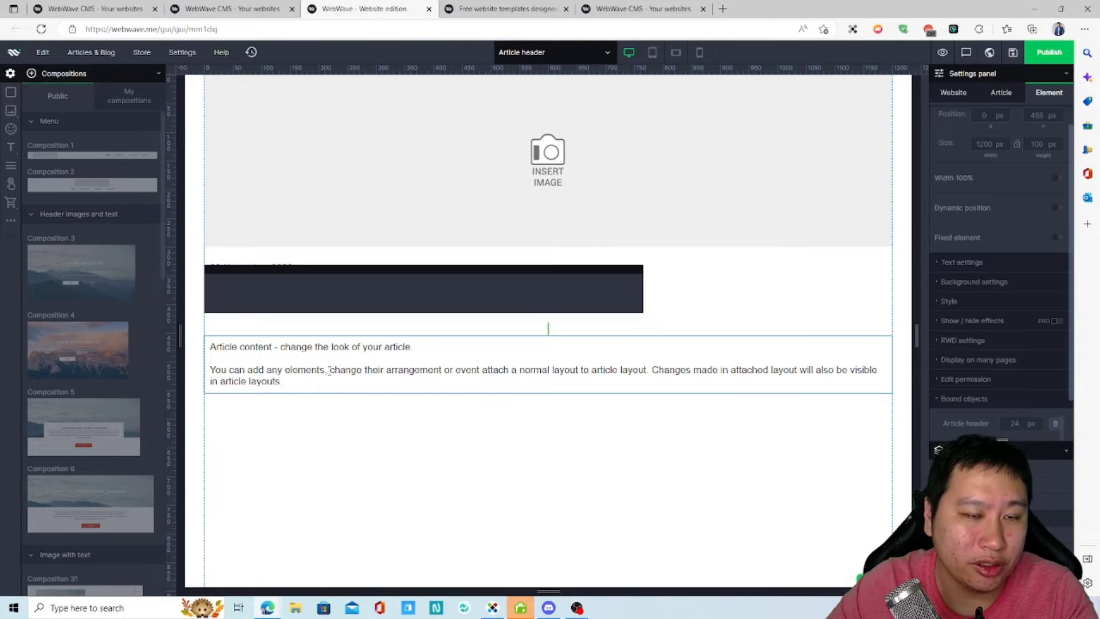
click(504, 391)
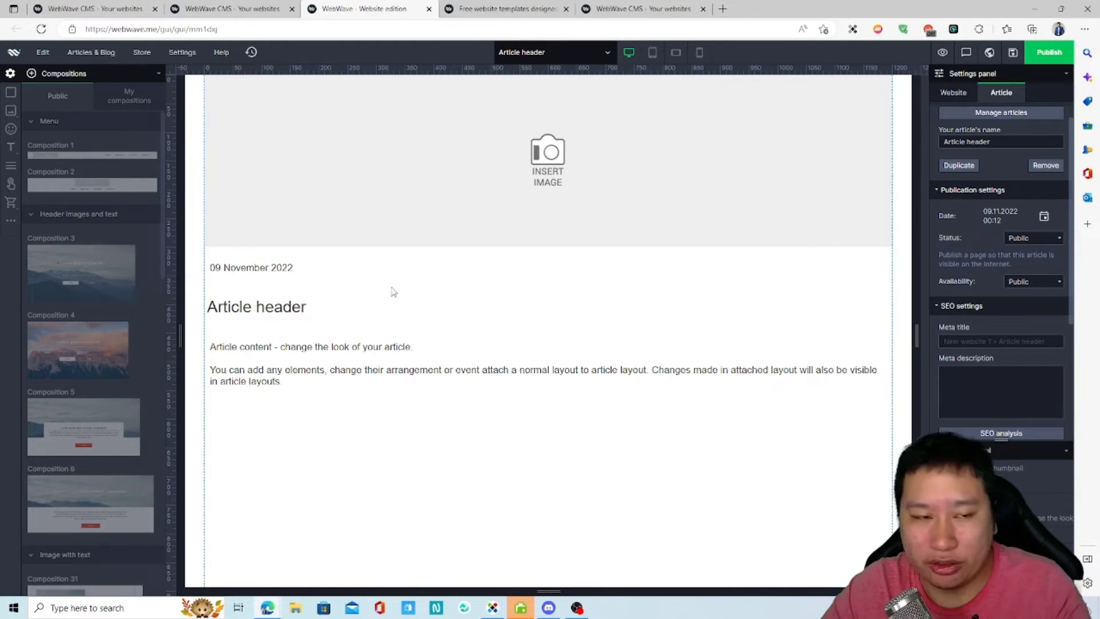
click(551, 163)
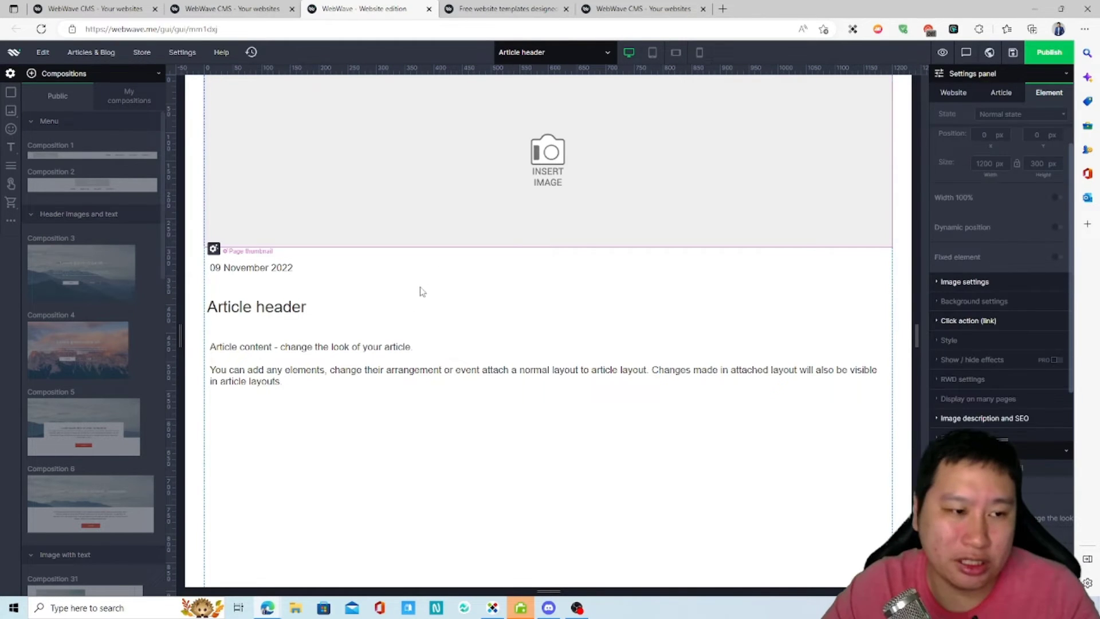
click(213, 249)
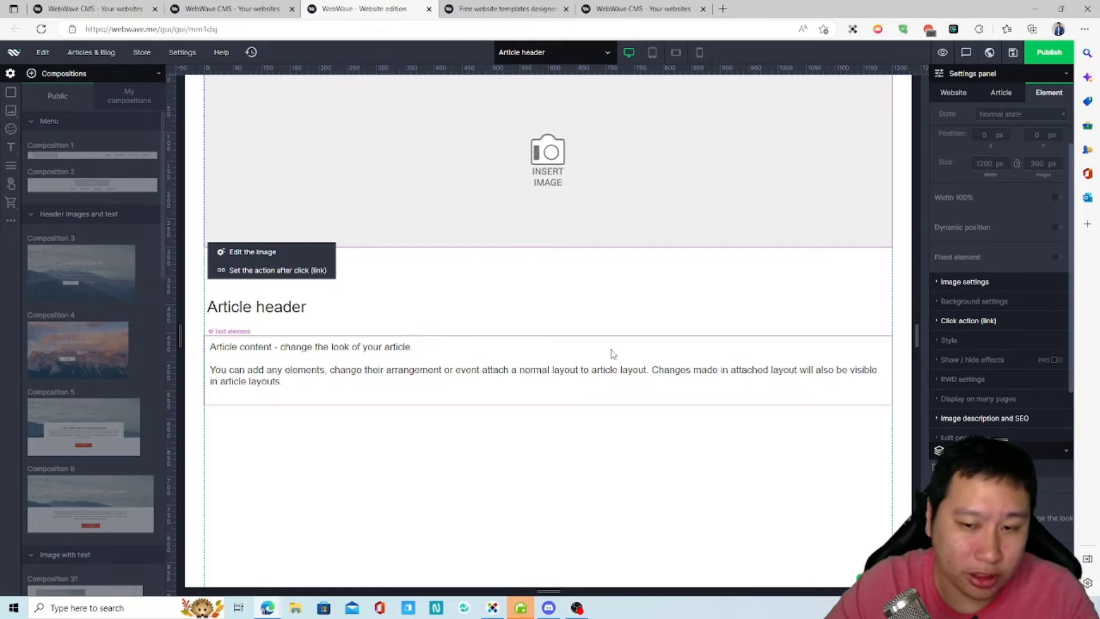
click(570, 431)
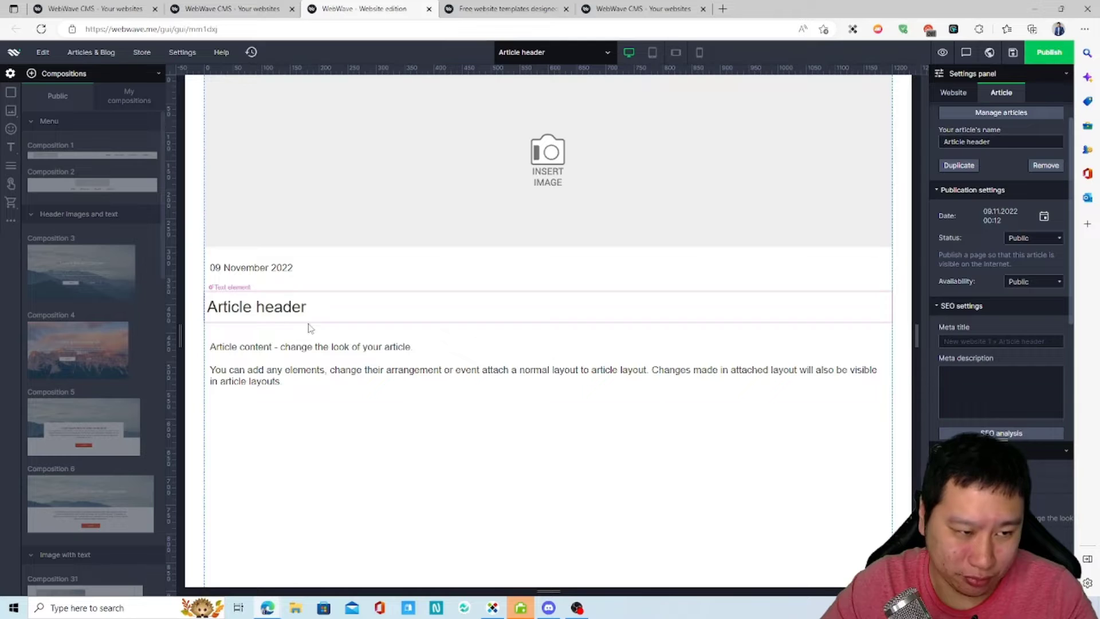
Open the article's content text for editing and select the placeholder paragraphs without replacing them
double_click(253, 370)
key(Escape)
double_click(292, 386)
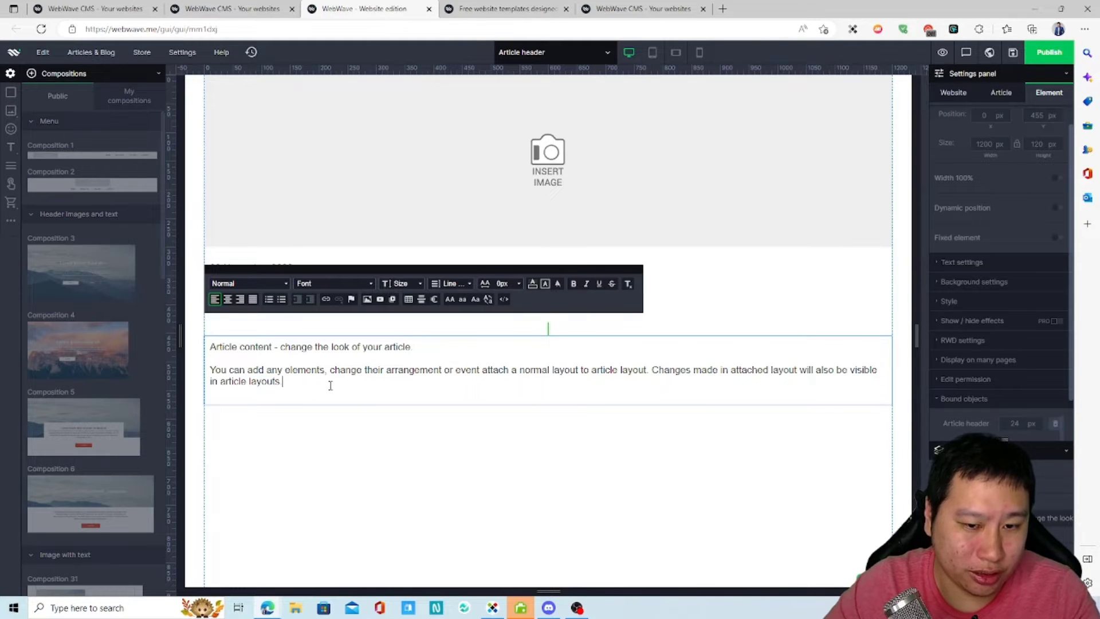
drag(330, 385, 212, 347)
click(361, 427)
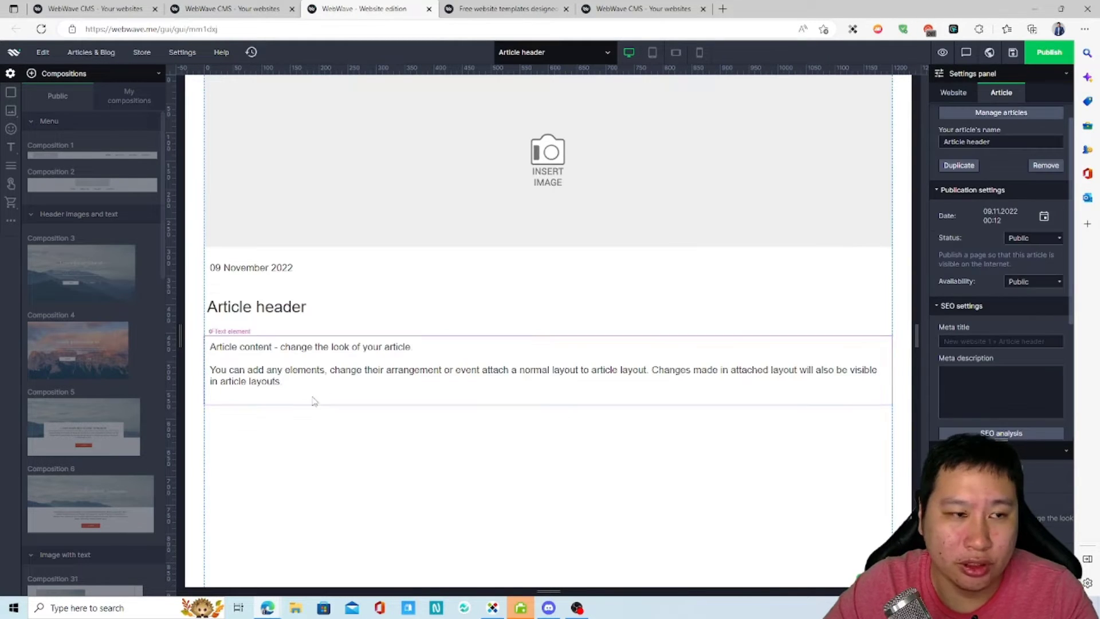
double_click(295, 387)
drag(295, 386, 193, 348)
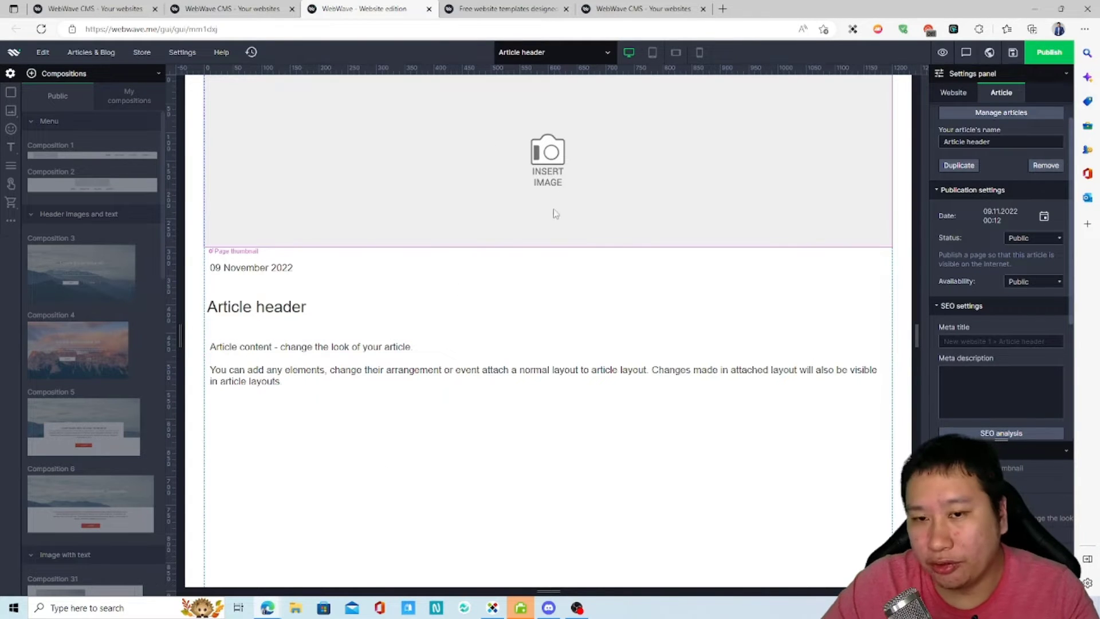
View the list of articles in the article manager and close it
click(91, 52)
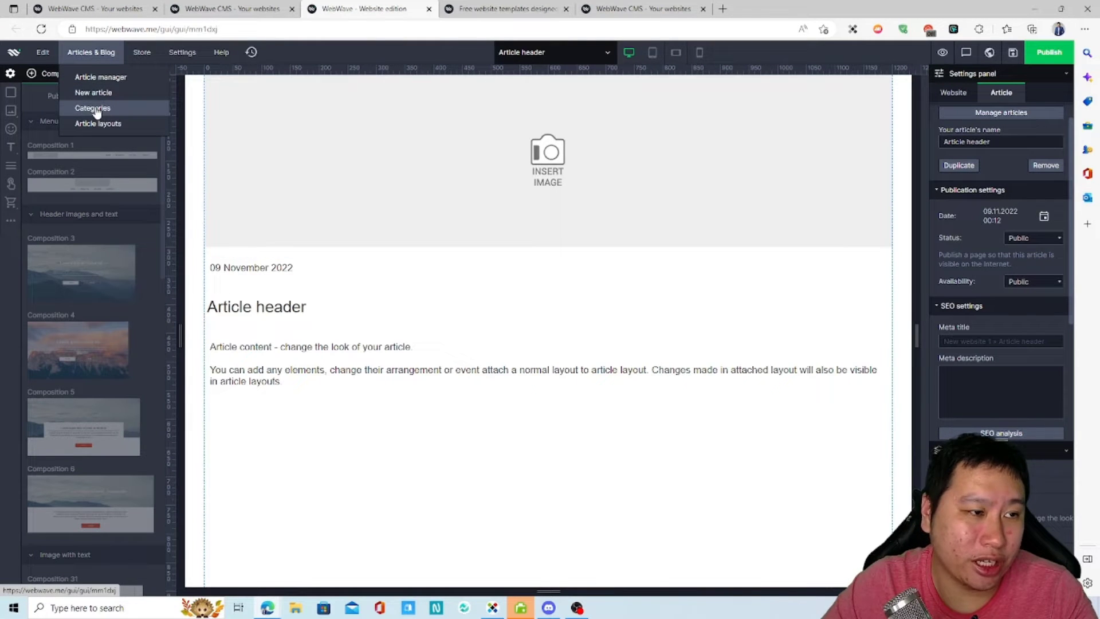
click(105, 78)
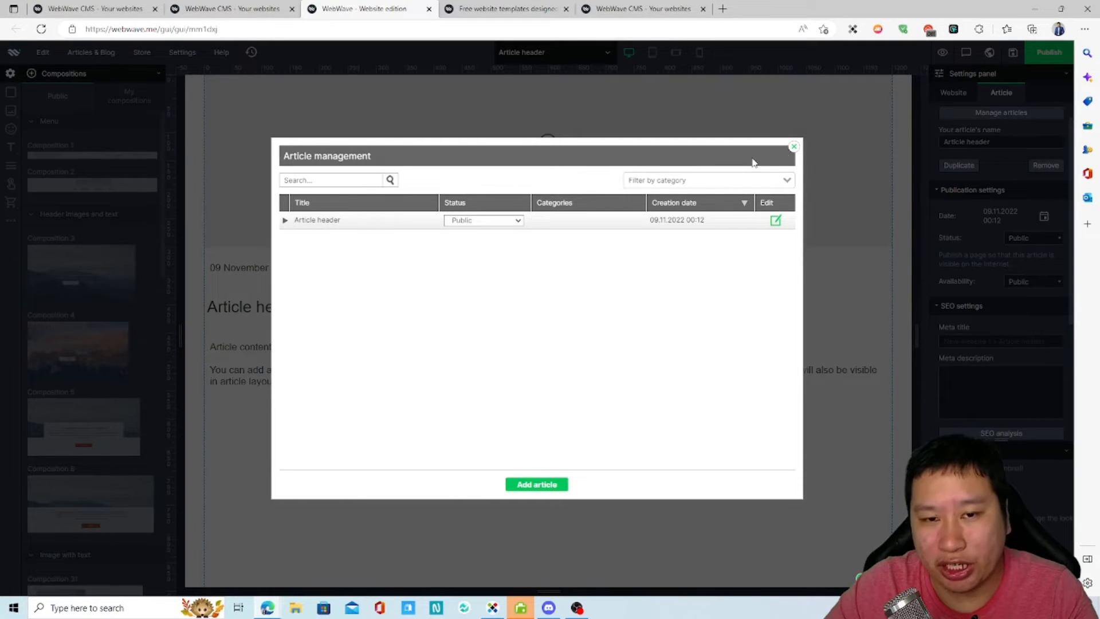
click(793, 148)
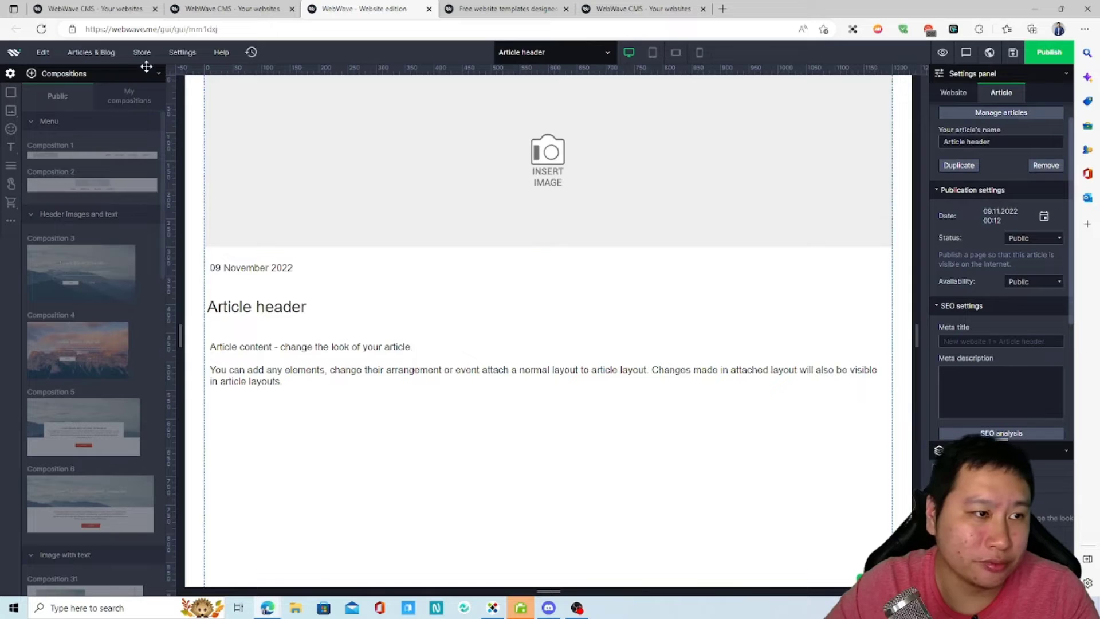
Open the online store settings to view the WebWave Cart options
mouse_move(131, 47)
click(164, 77)
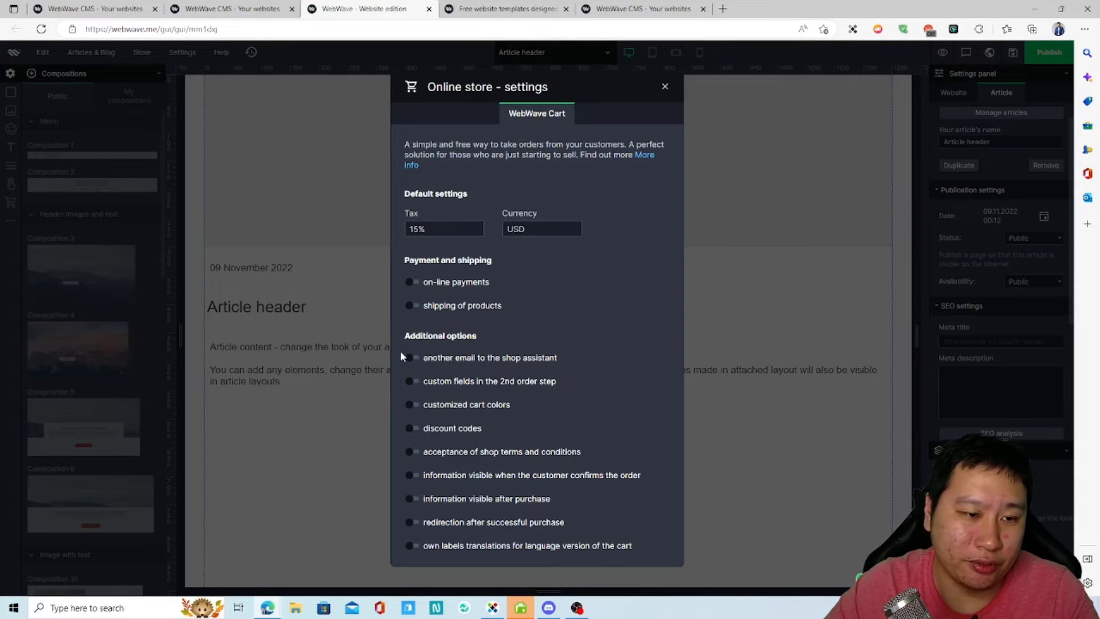
Check the on-line payment options of WebWave Cart by enabling and disabling them, and close the online store settings
click(408, 281)
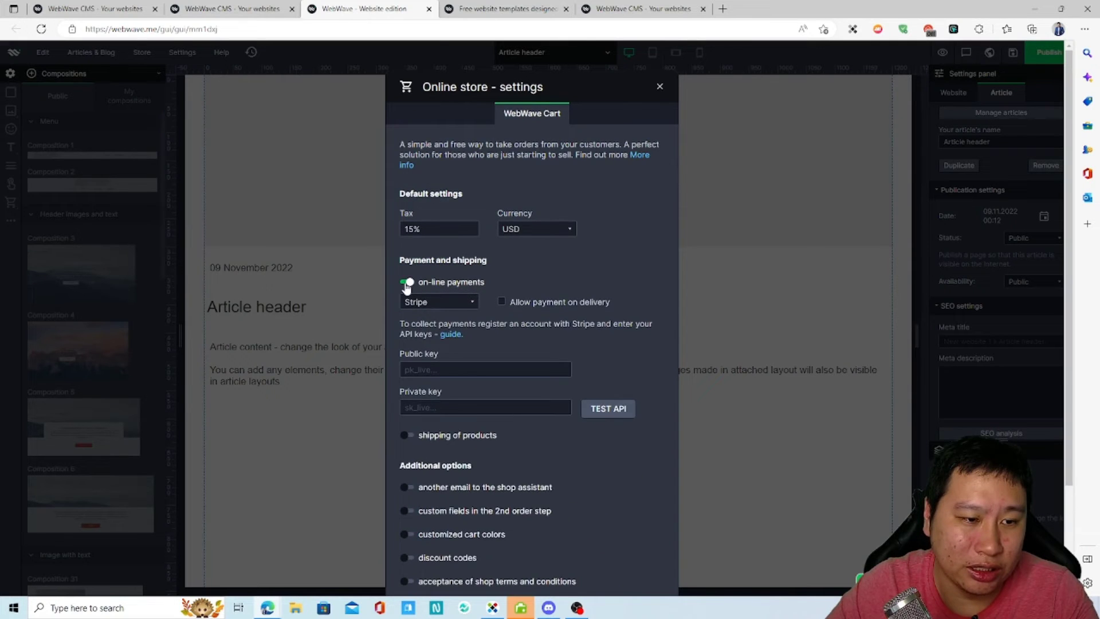
click(408, 282)
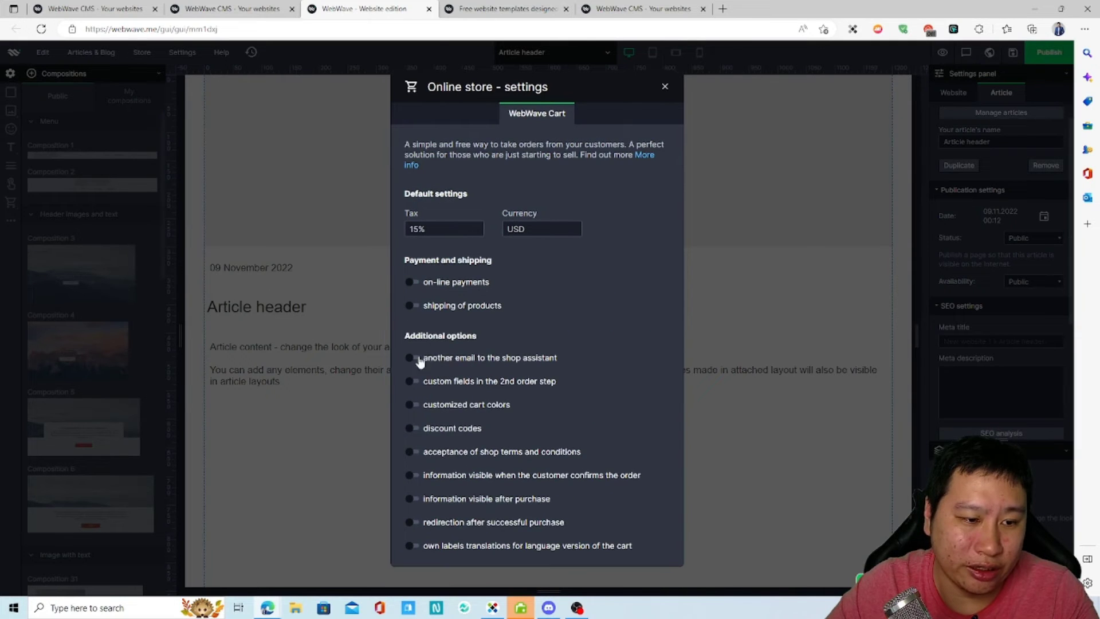
click(666, 87)
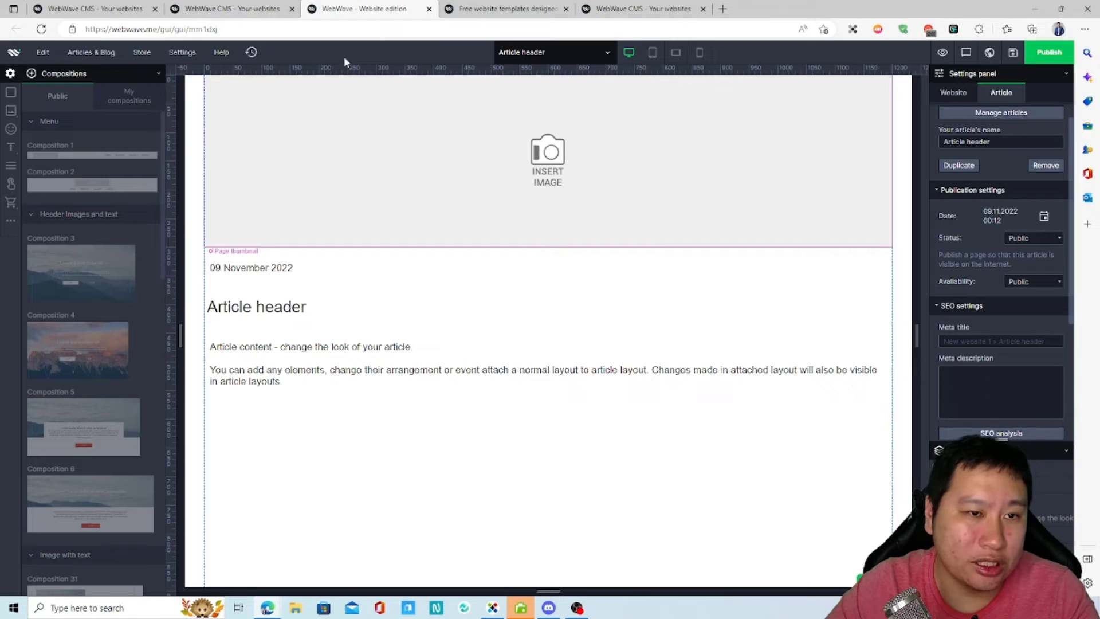
Switch from the article to the Home page for editing
click(175, 55)
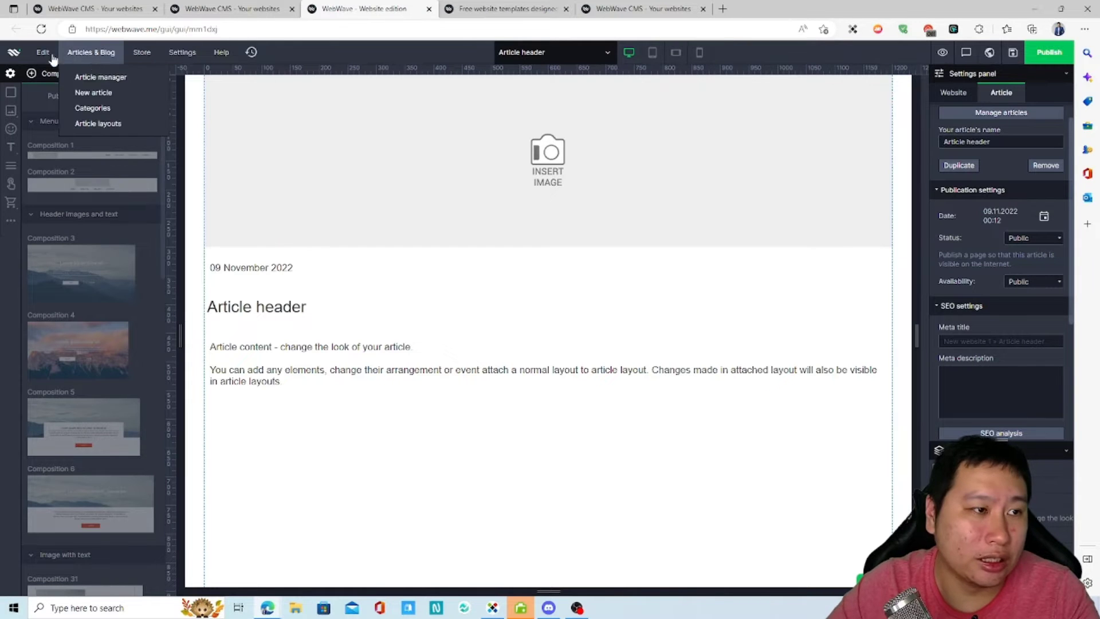
mouse_move(43, 52)
click(306, 212)
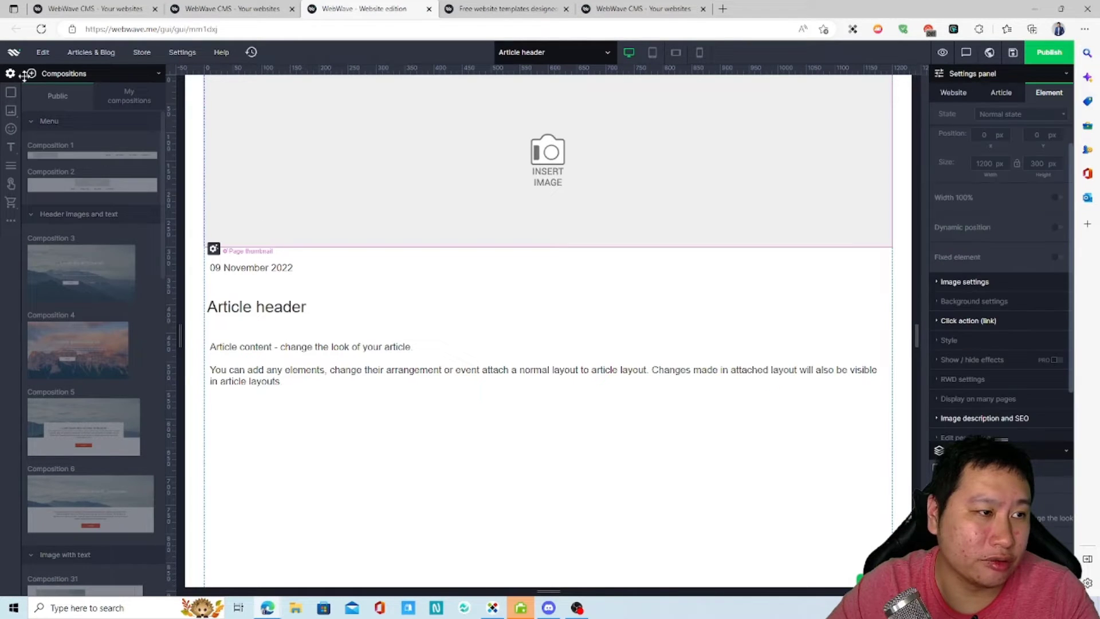
click(569, 50)
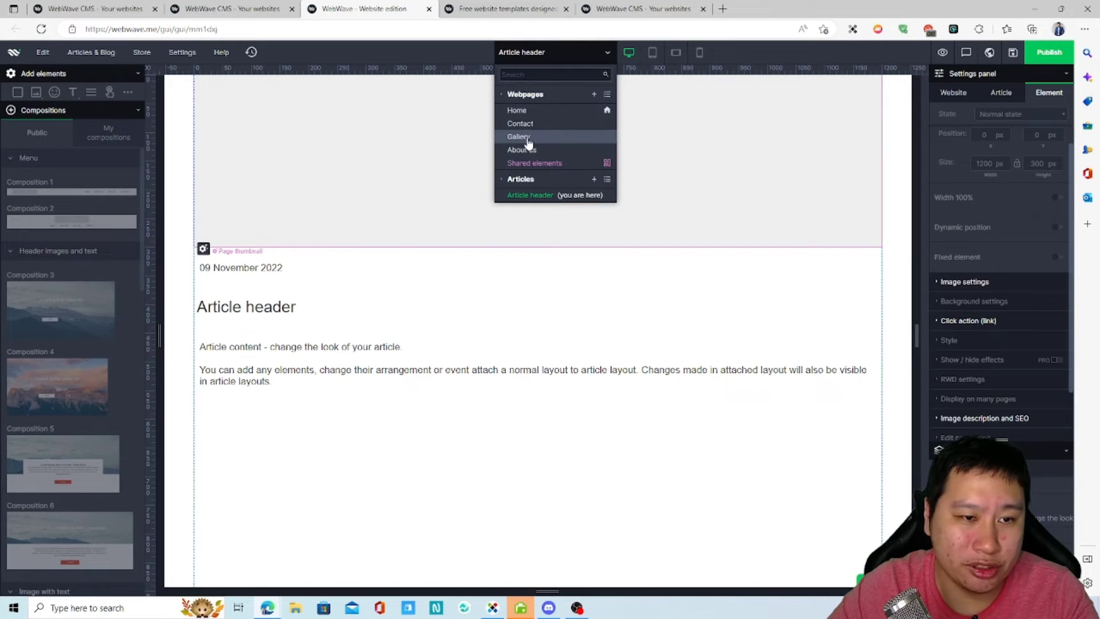
click(516, 110)
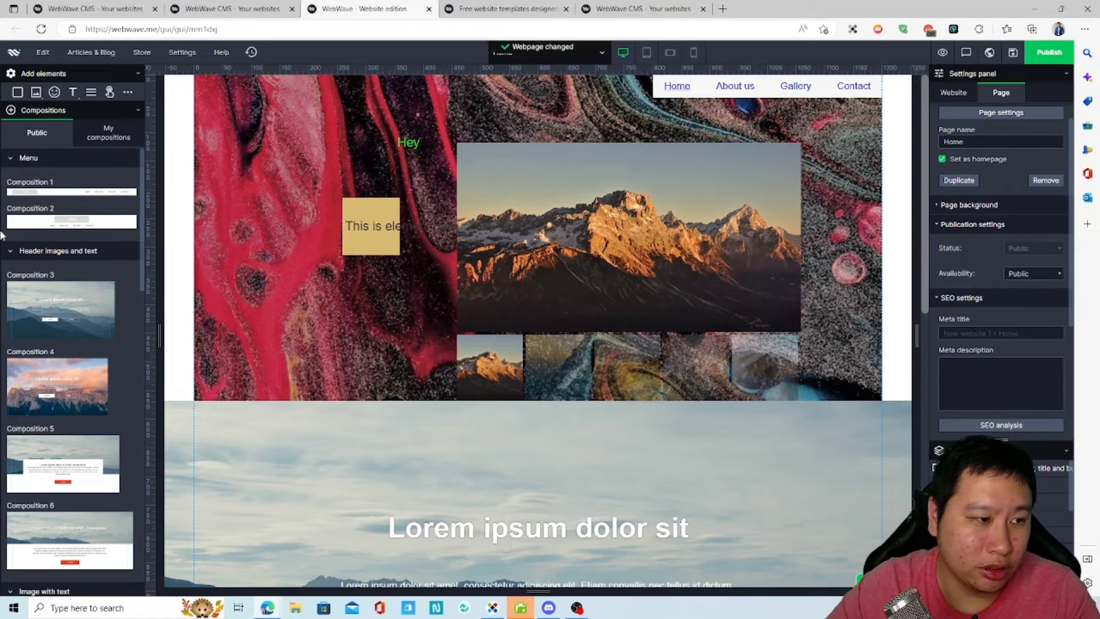
View the form for adding a shopping cart product button to the Home page, and cancel it without creating a product
click(138, 73)
mouse_move(11, 202)
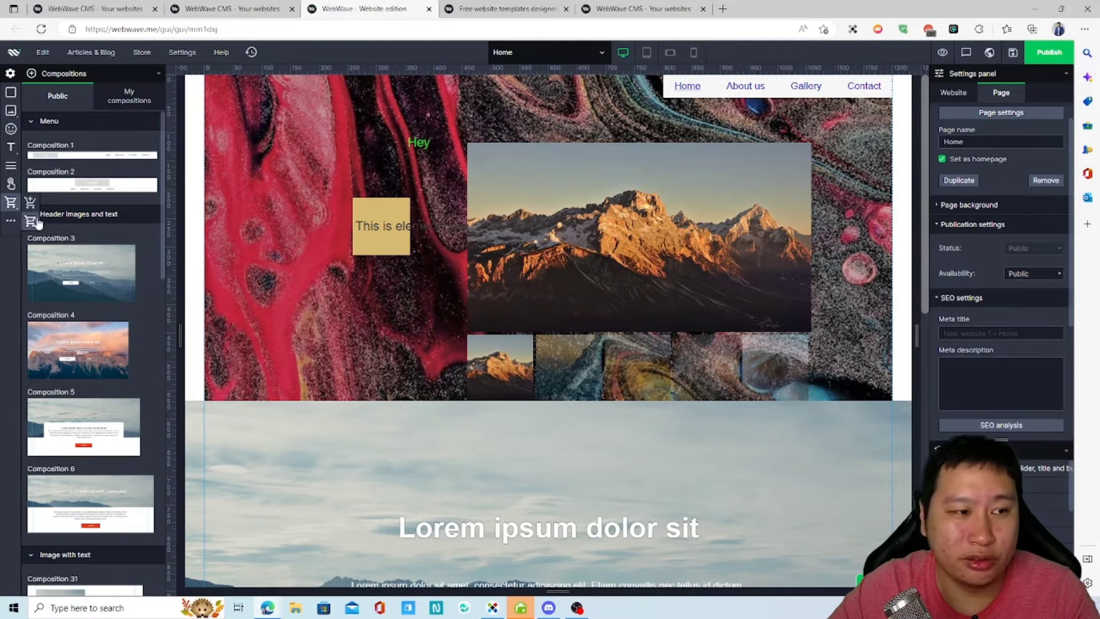
click(30, 204)
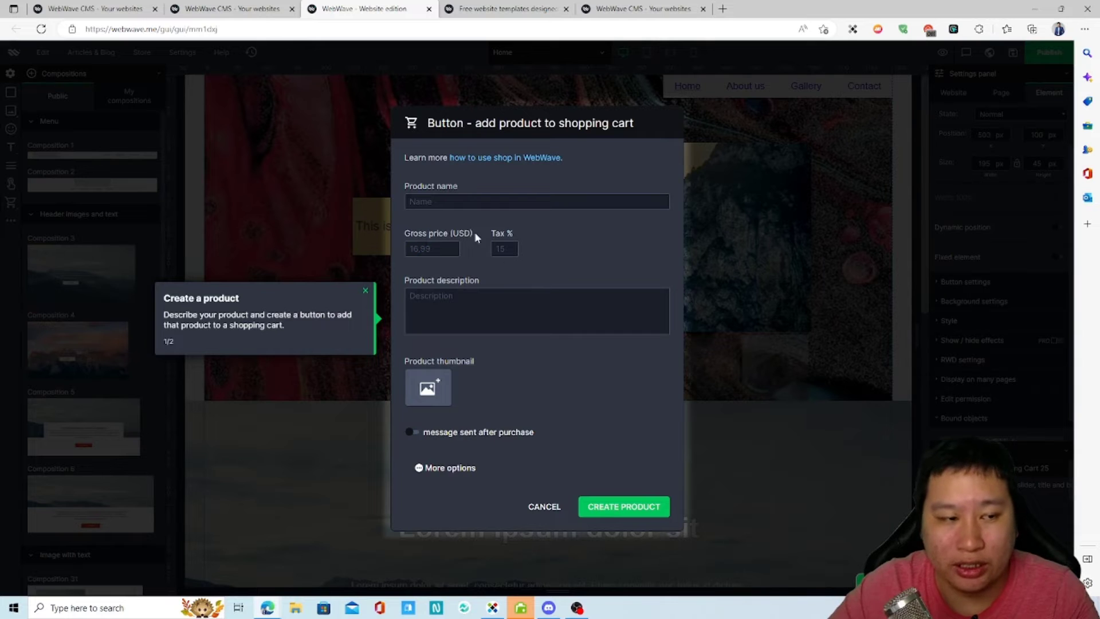
click(548, 507)
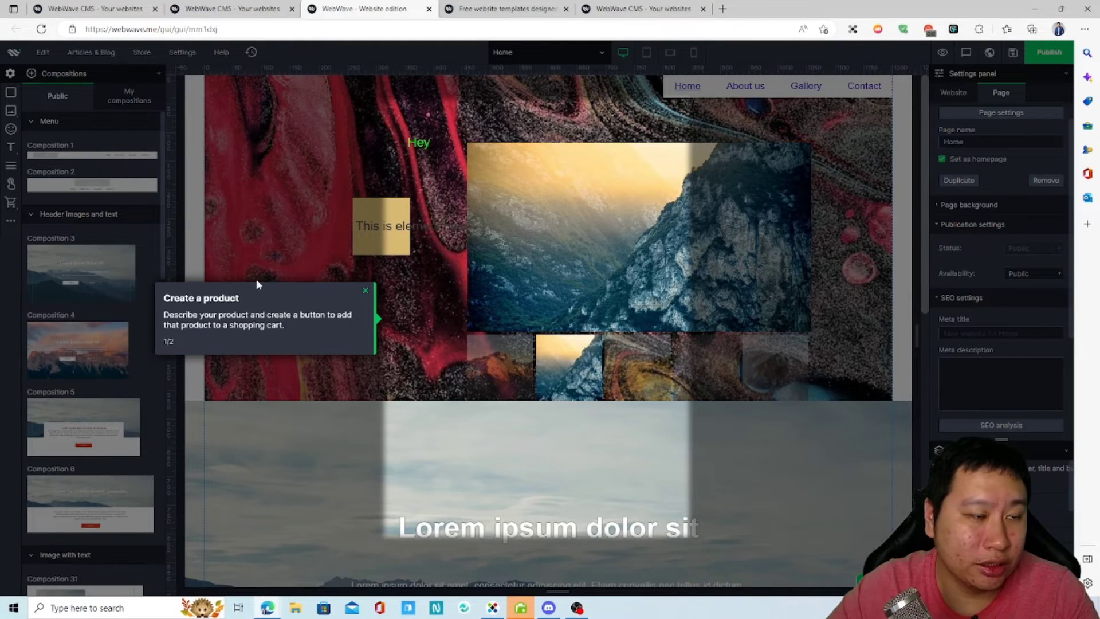
click(366, 295)
View the general settings for website name, availability and deletion, and cancel without saving
mouse_move(201, 53)
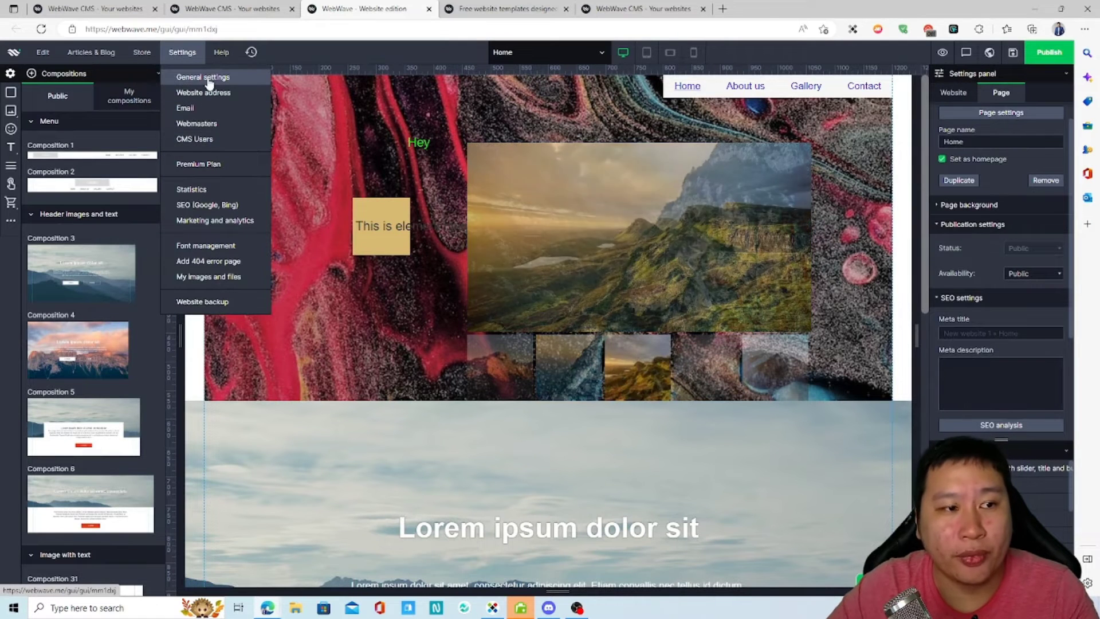
click(207, 76)
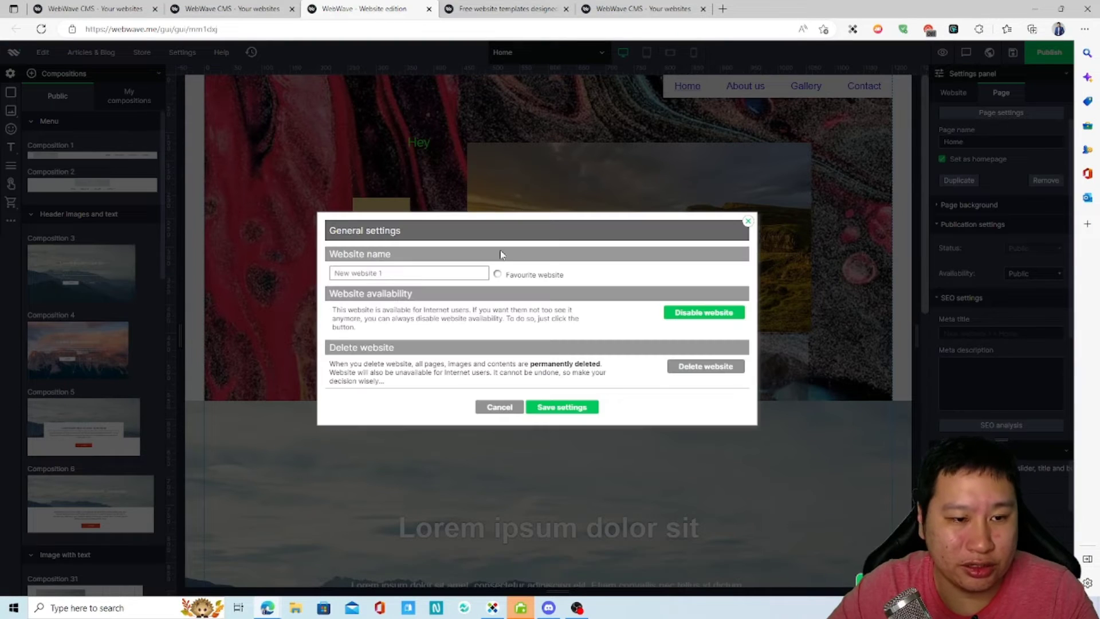
drag(381, 270, 351, 275)
click(426, 308)
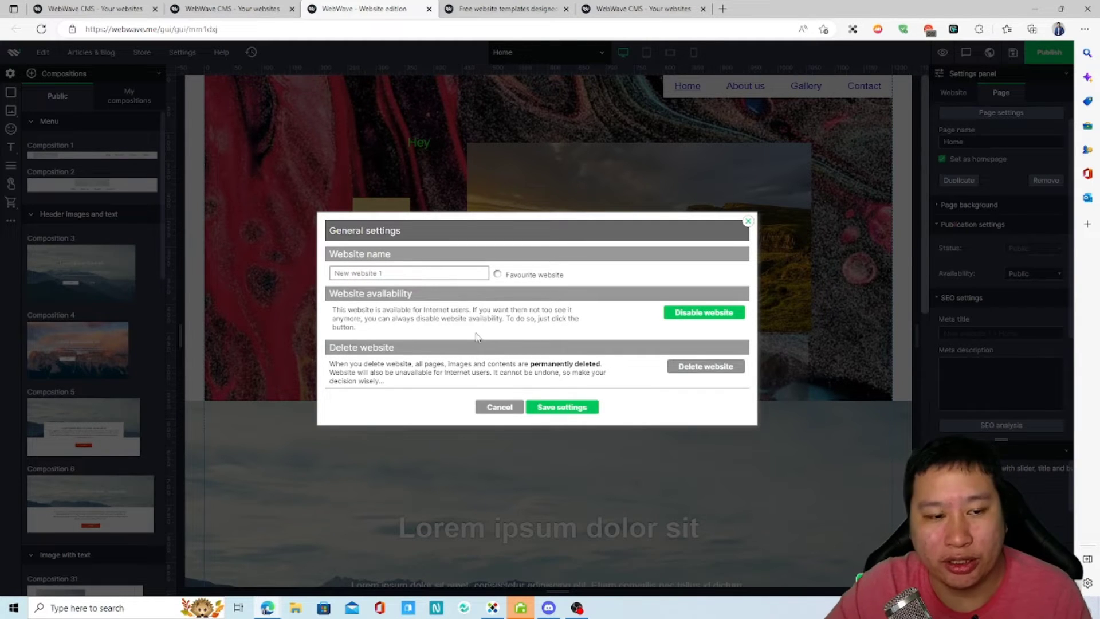
click(499, 407)
View the website address settings with the domain registration and connection options, and close them
click(187, 56)
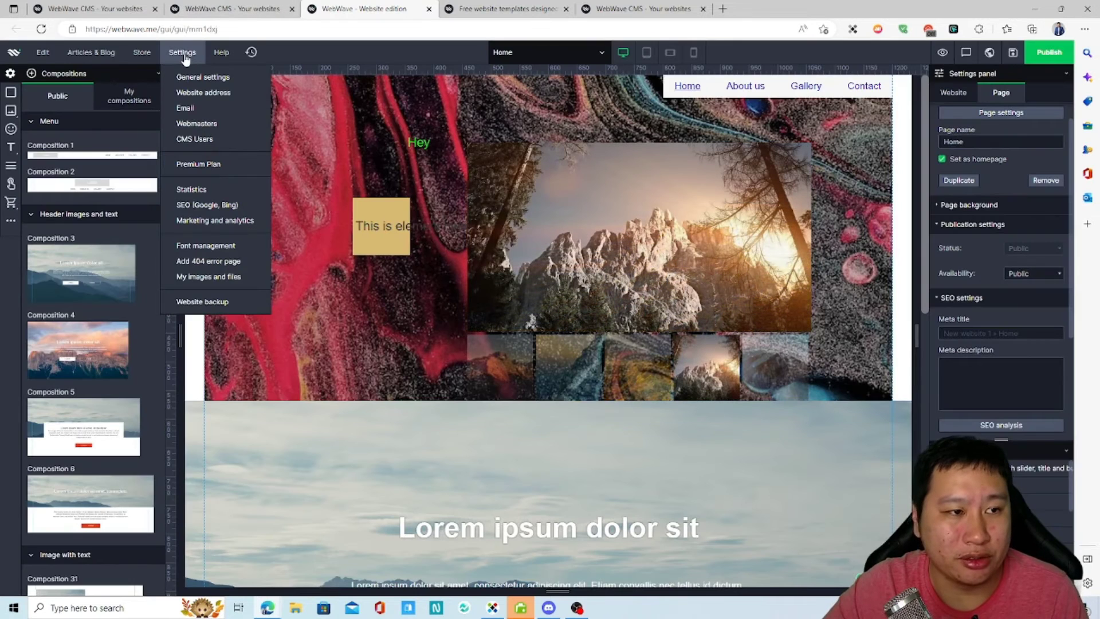
click(193, 98)
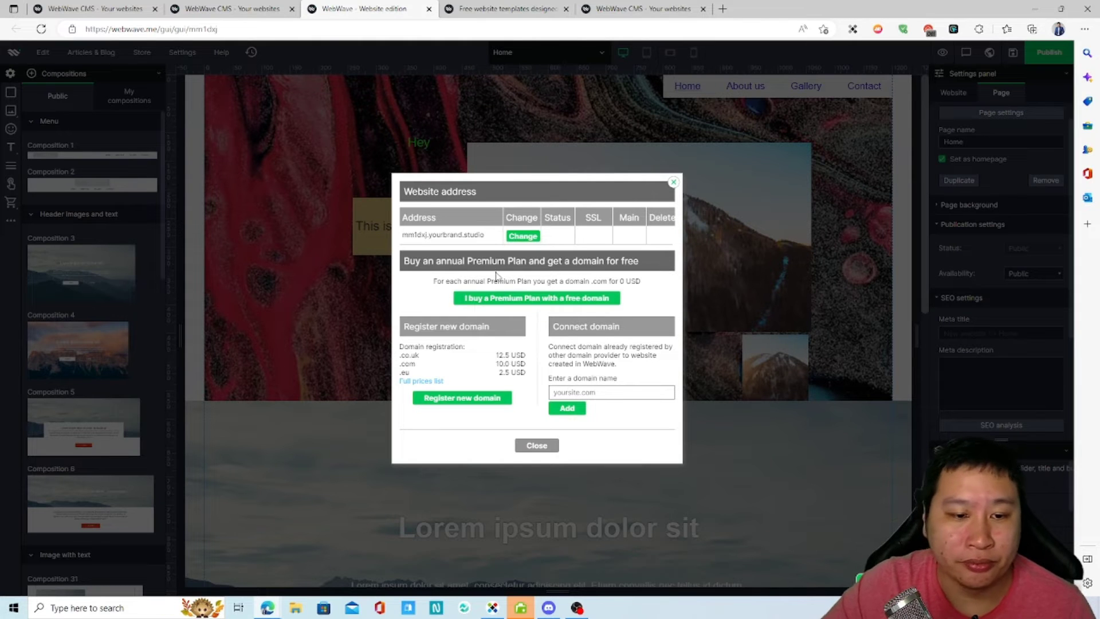
click(674, 182)
View the website's email settings and close them without connecting a domain
click(182, 52)
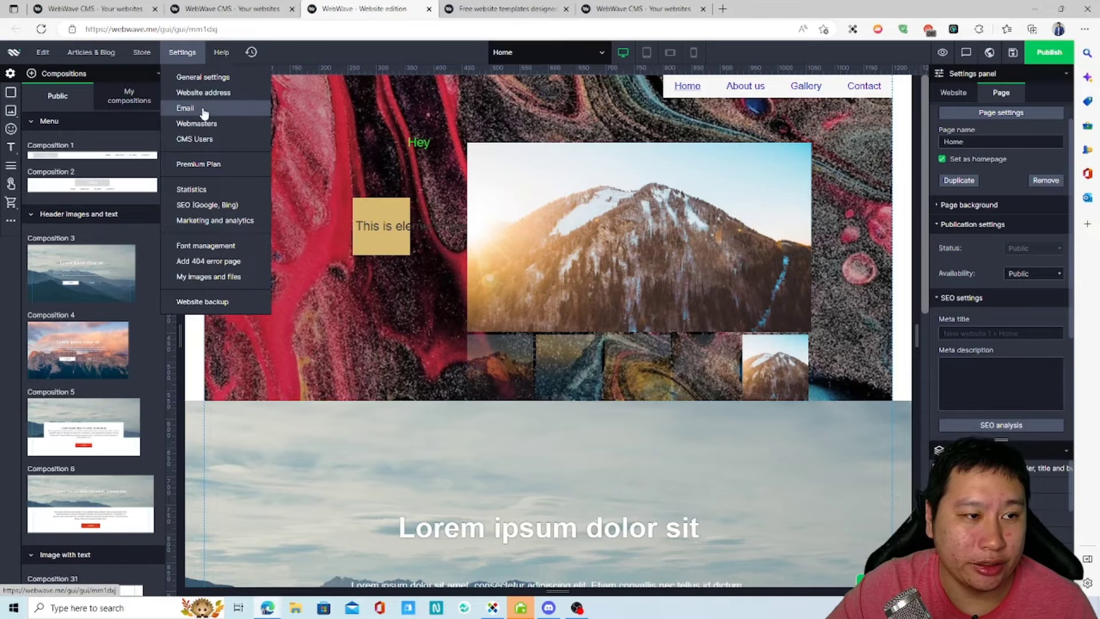
click(202, 106)
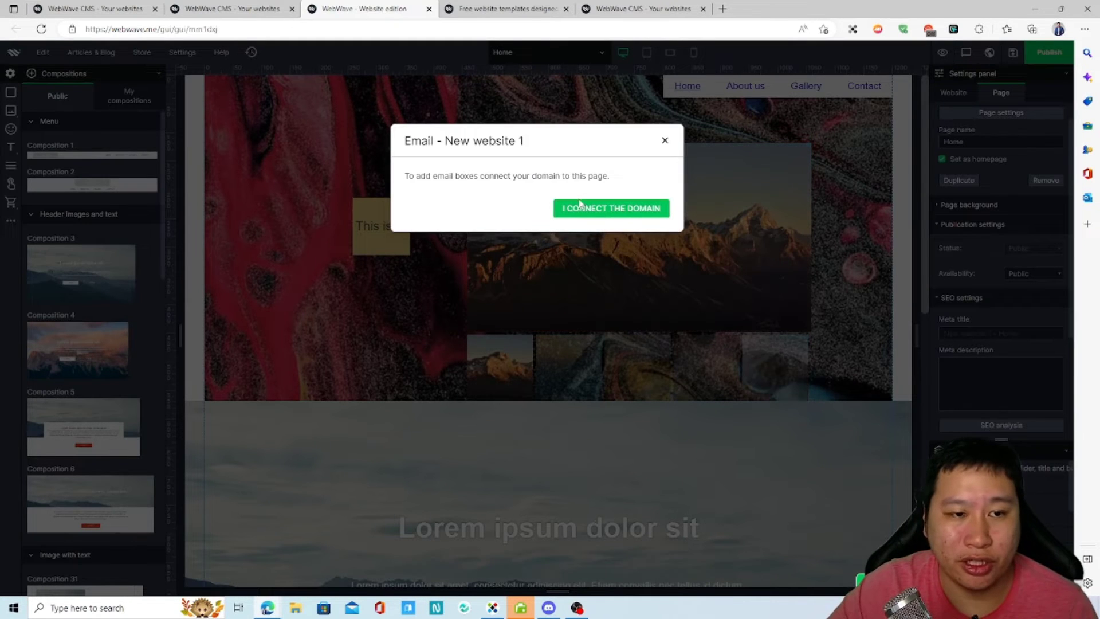
click(665, 140)
View the website's webmasters settings and close them without adding a webmaster
click(183, 52)
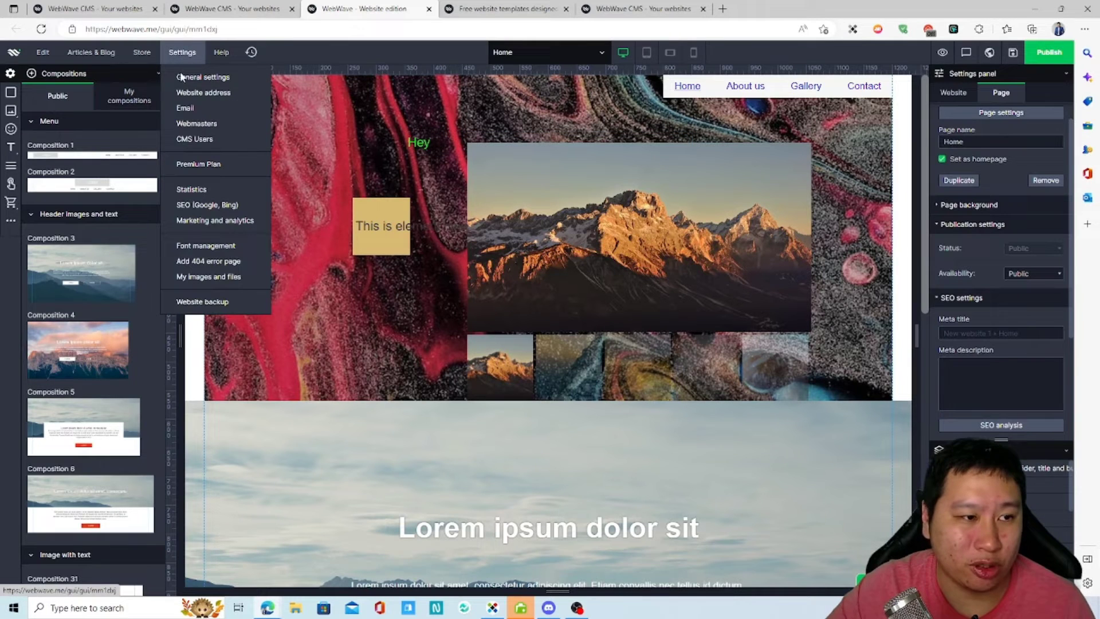
click(190, 127)
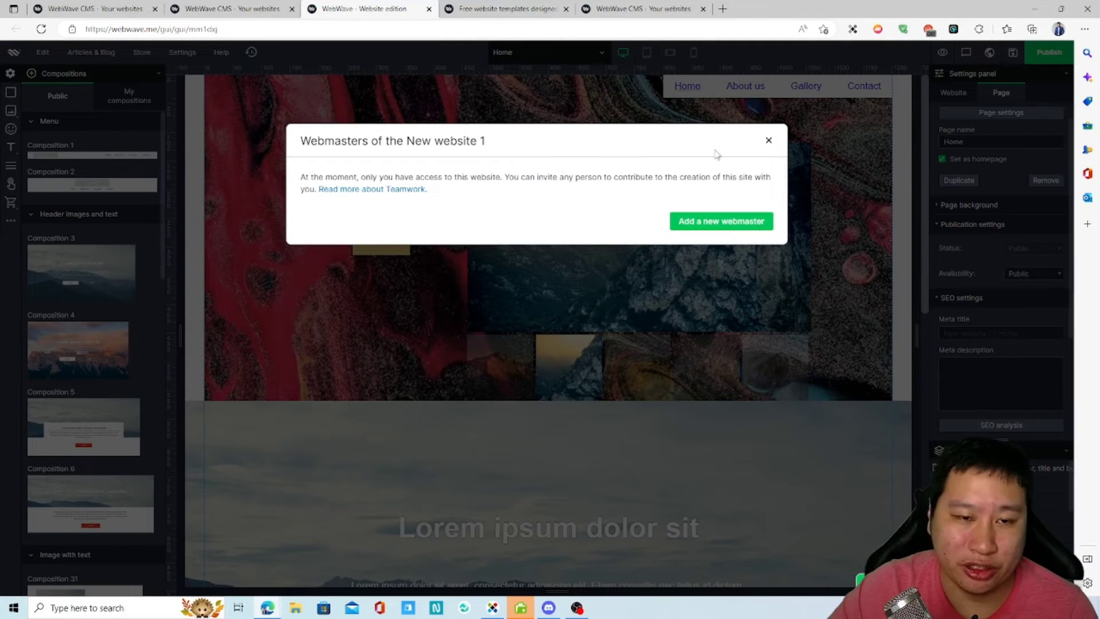
click(768, 141)
View the CMS users management, including the available bulk role actions, and close it without adding a user
click(182, 52)
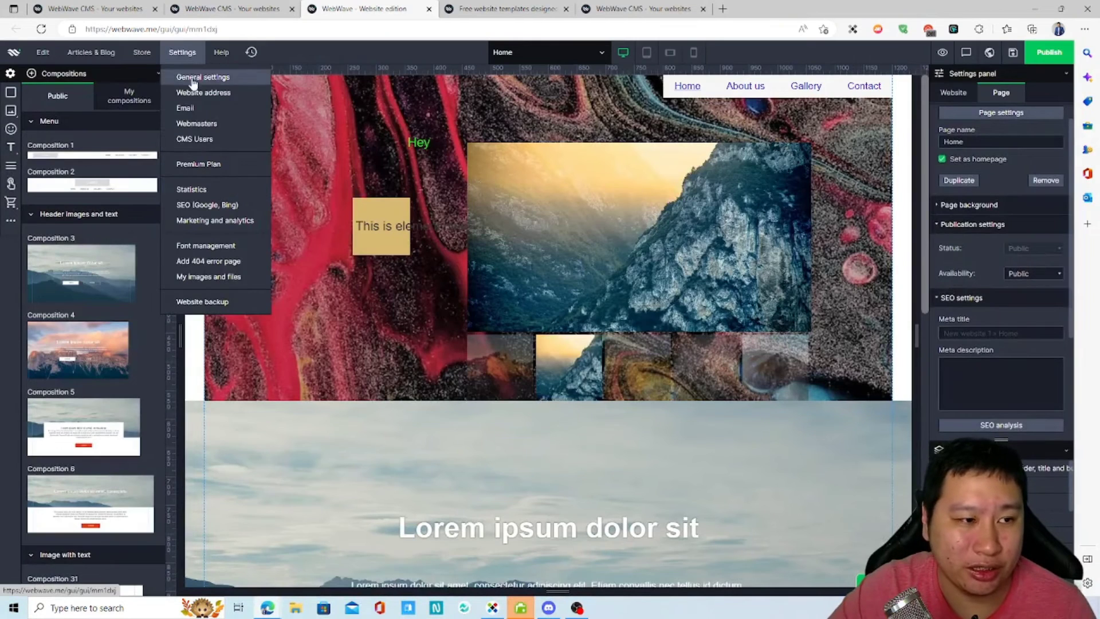
click(203, 145)
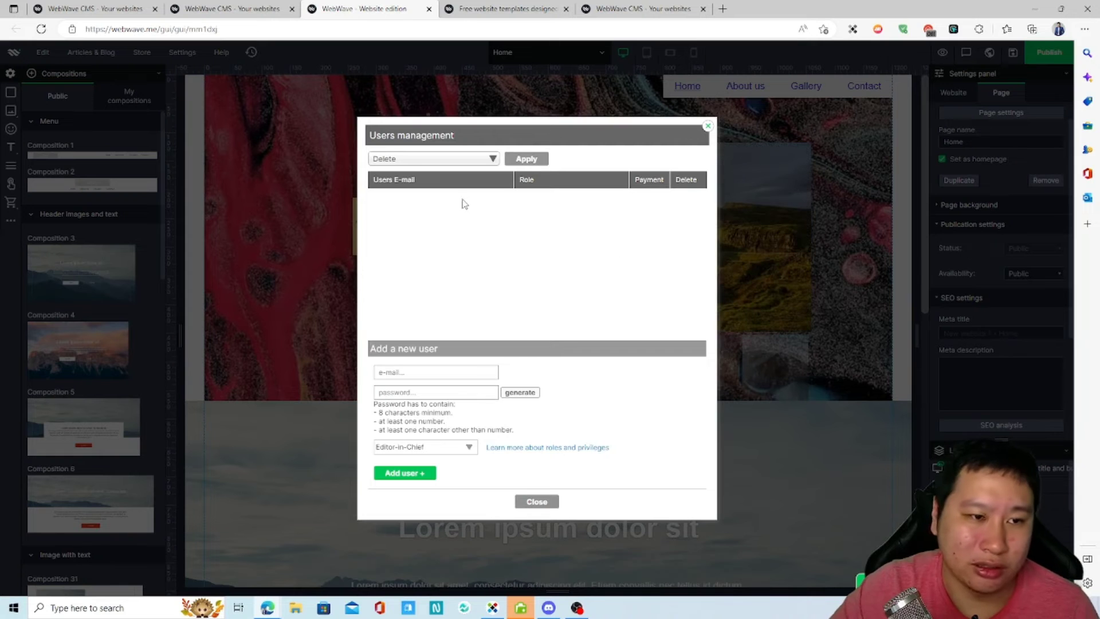
click(416, 161)
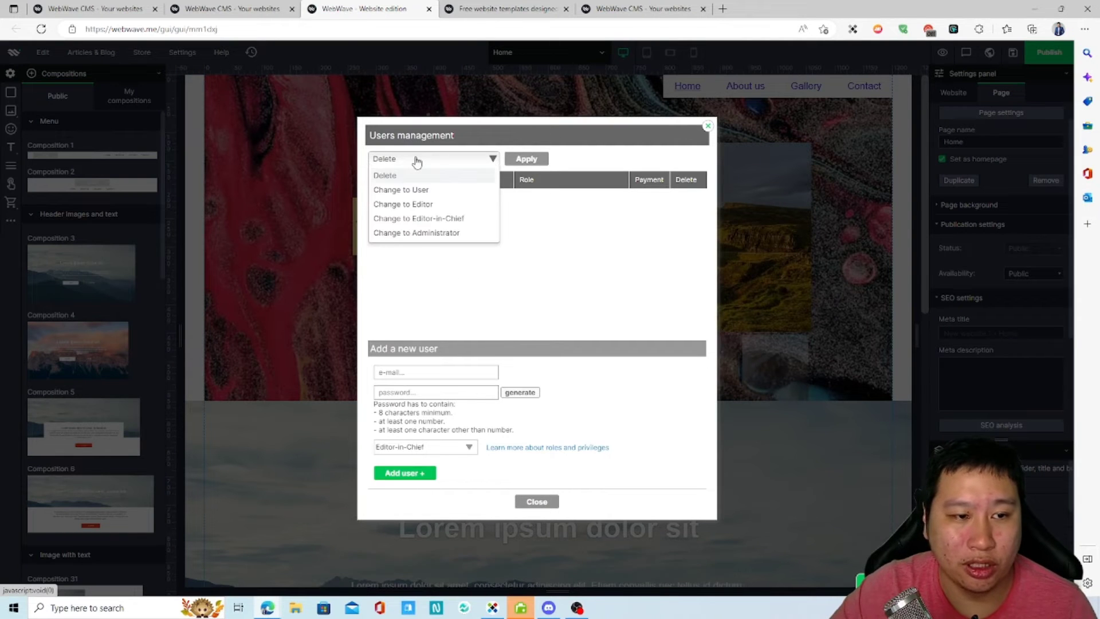
click(450, 287)
click(708, 125)
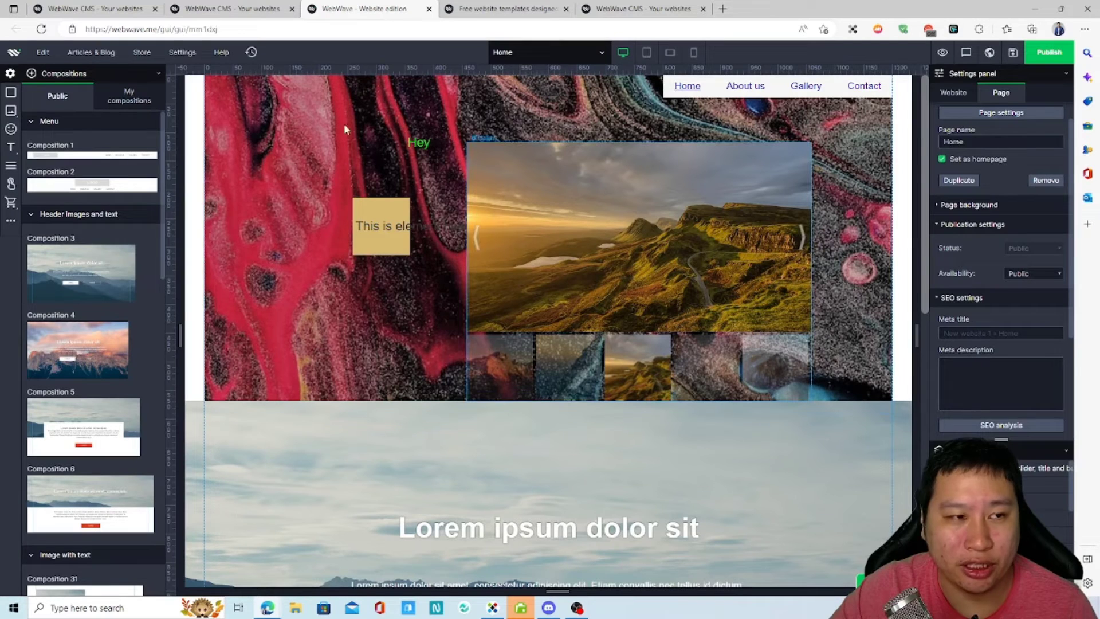
View the website's Premium Plan details and close them without extending the plan
click(183, 52)
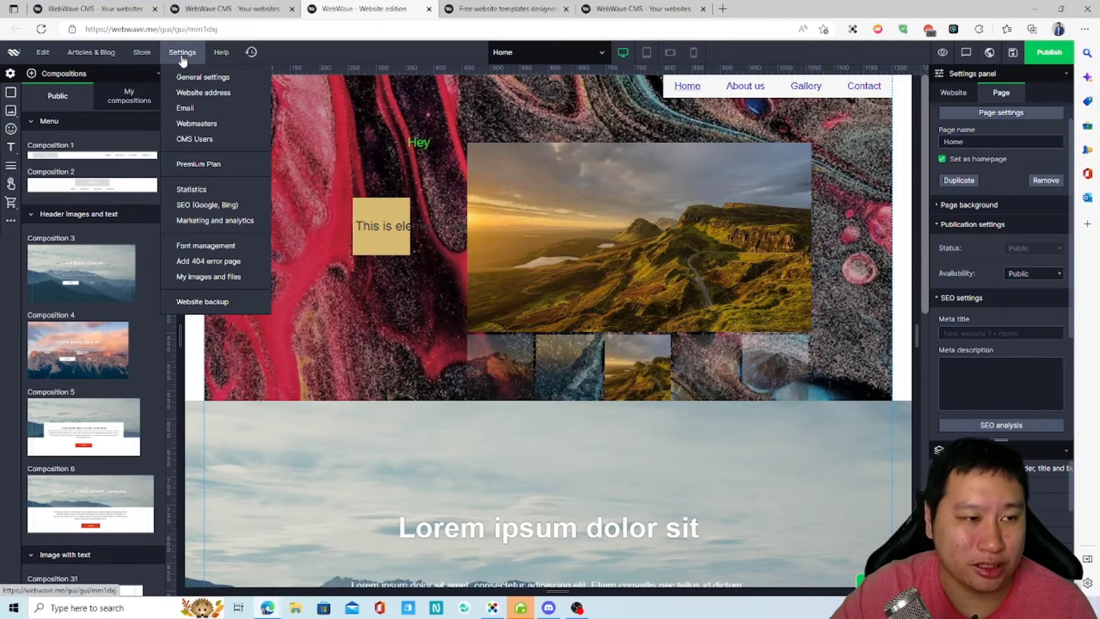
click(213, 165)
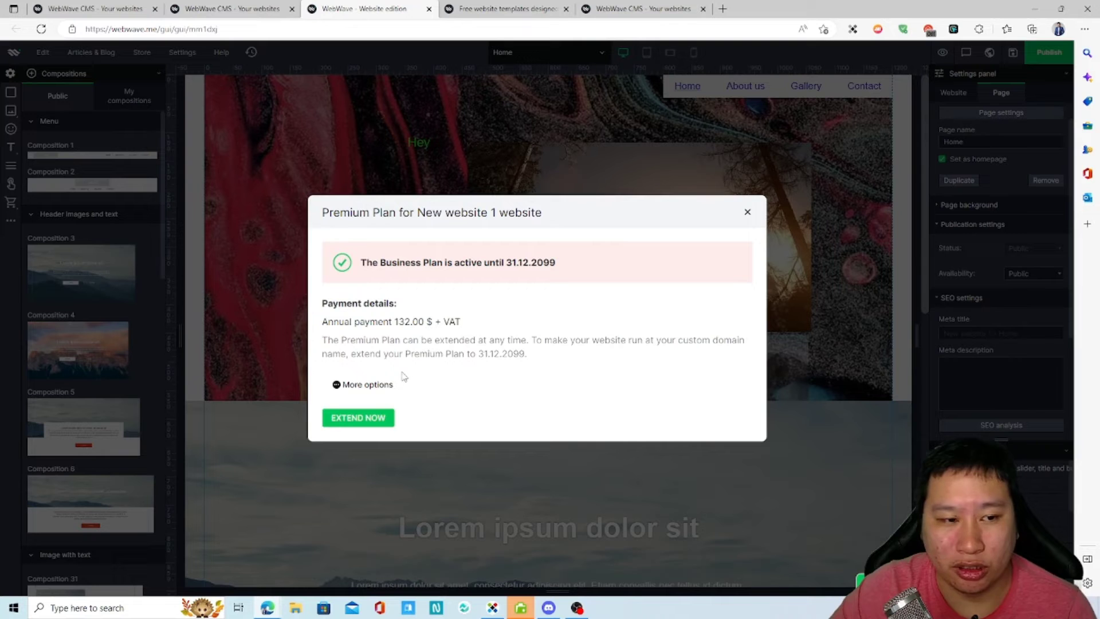
click(747, 212)
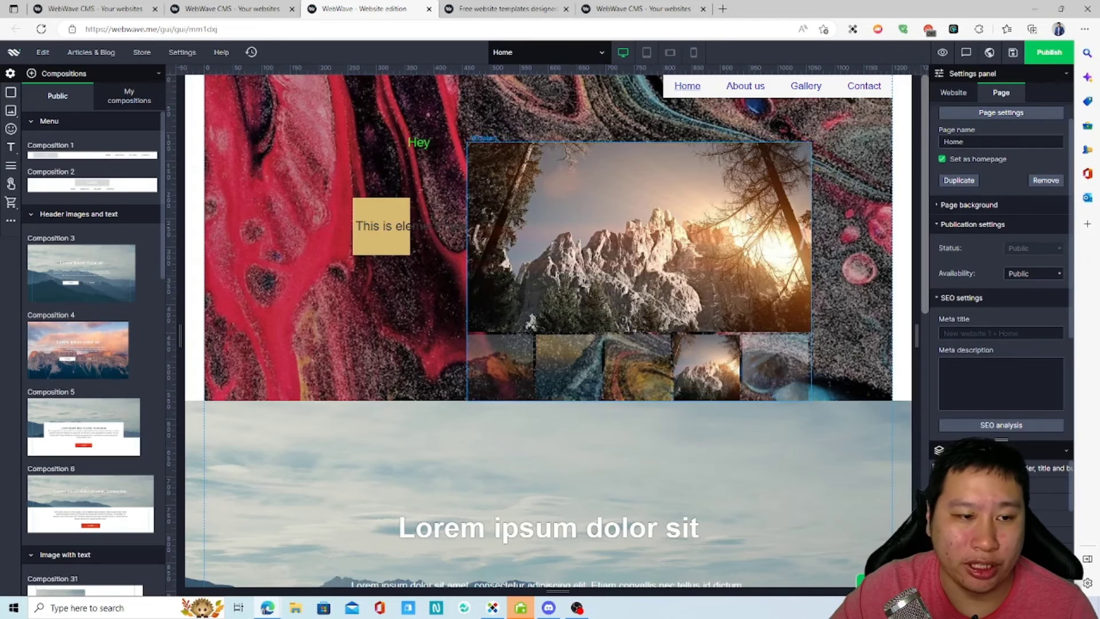
View the Google Analytics code and ads.txt options in the marketing and analytics settings, and close them without adding anything
mouse_move(119, 66)
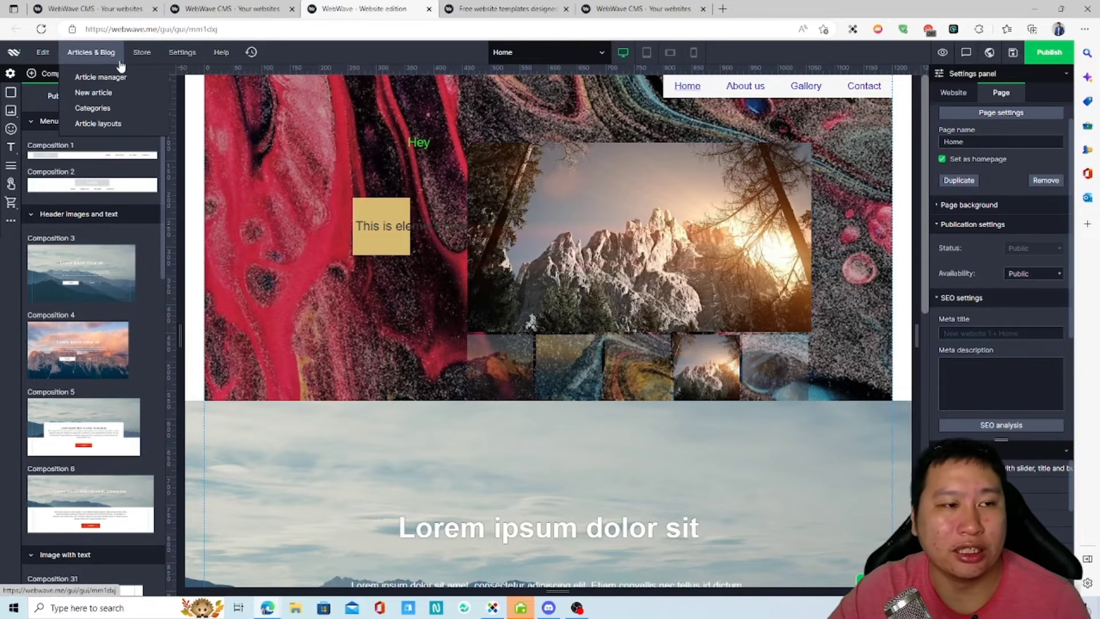
mouse_move(182, 53)
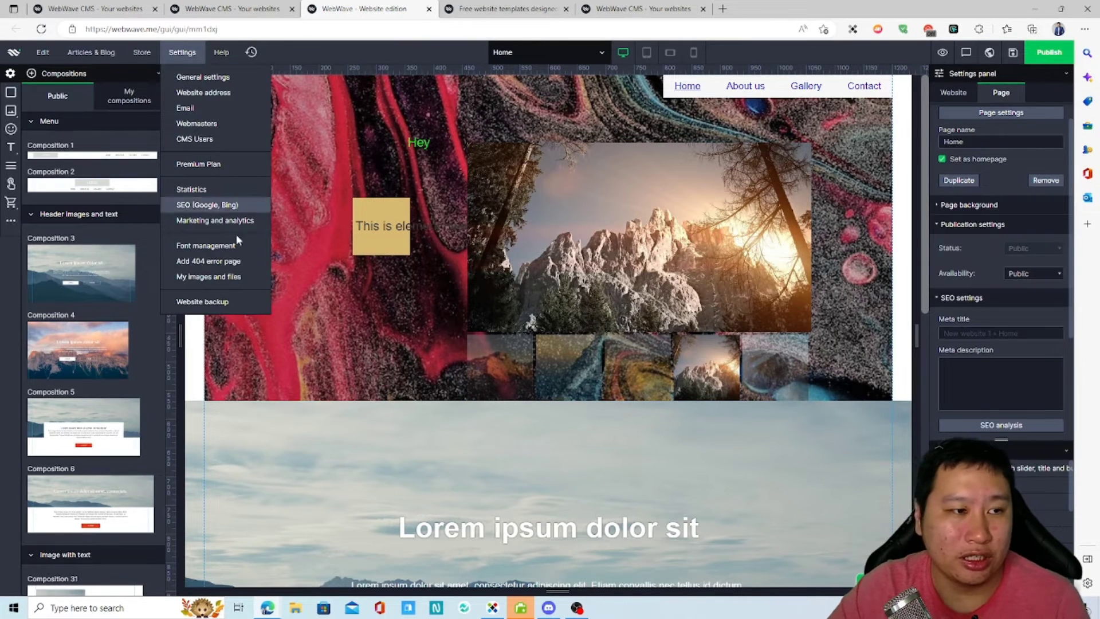
click(213, 222)
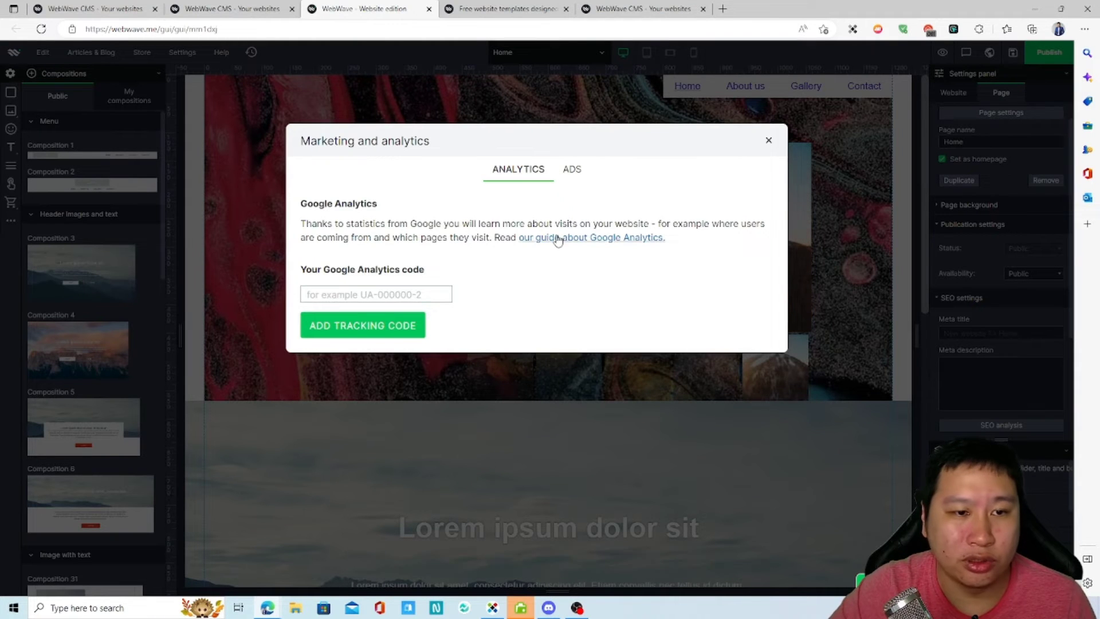
click(400, 294)
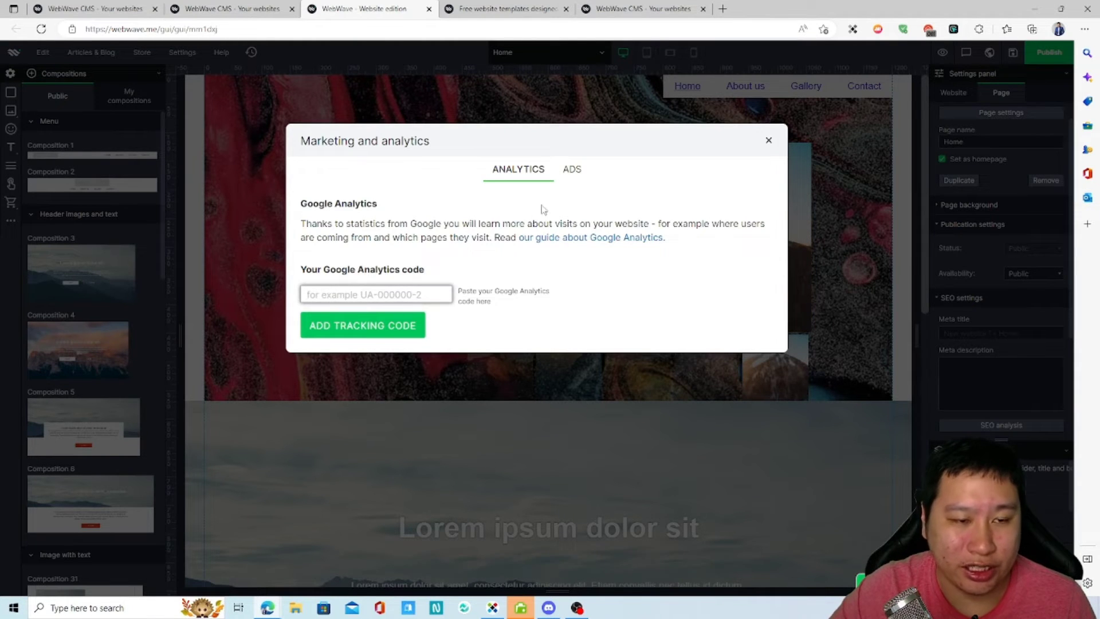
click(573, 170)
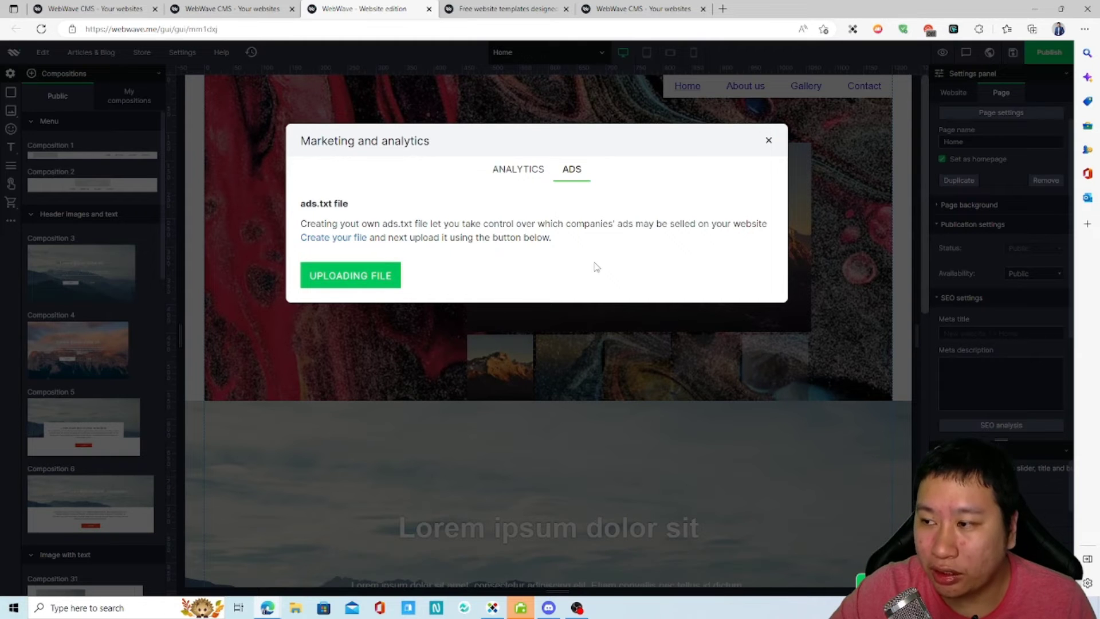
click(768, 140)
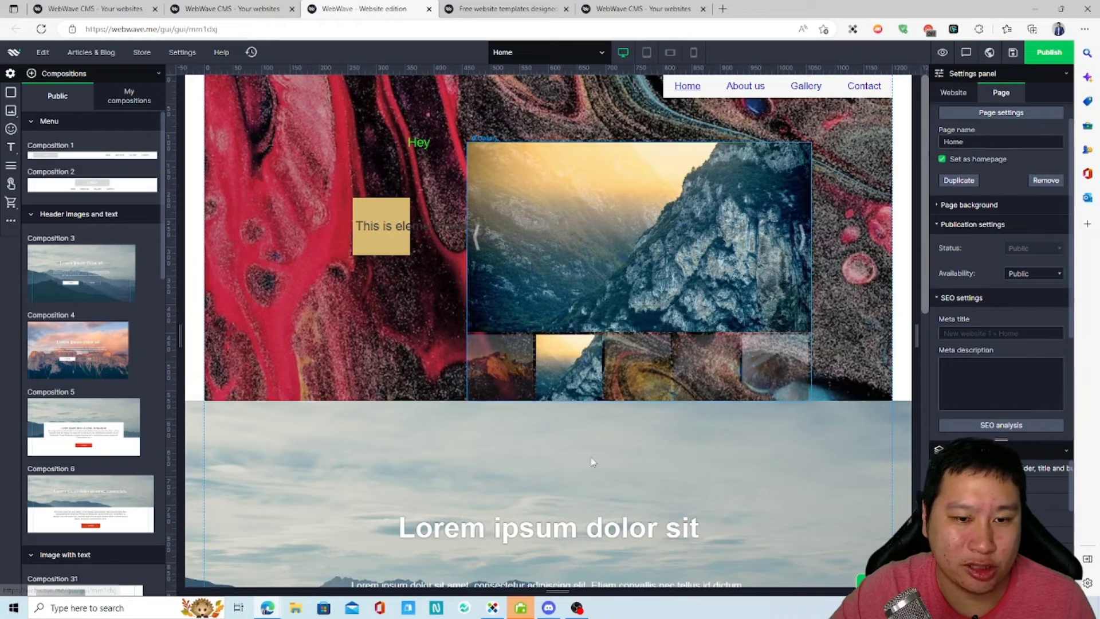
View the Google, Bing, meta tags and robots.txt options in the website's SEO settings, and close them without entering anything
mouse_move(188, 66)
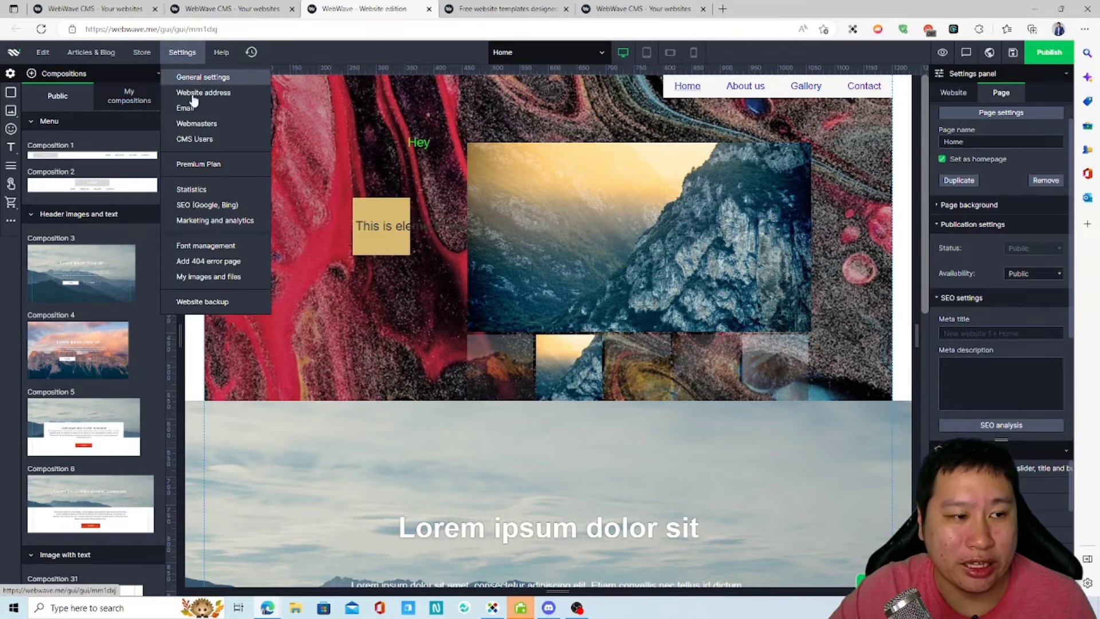
click(209, 204)
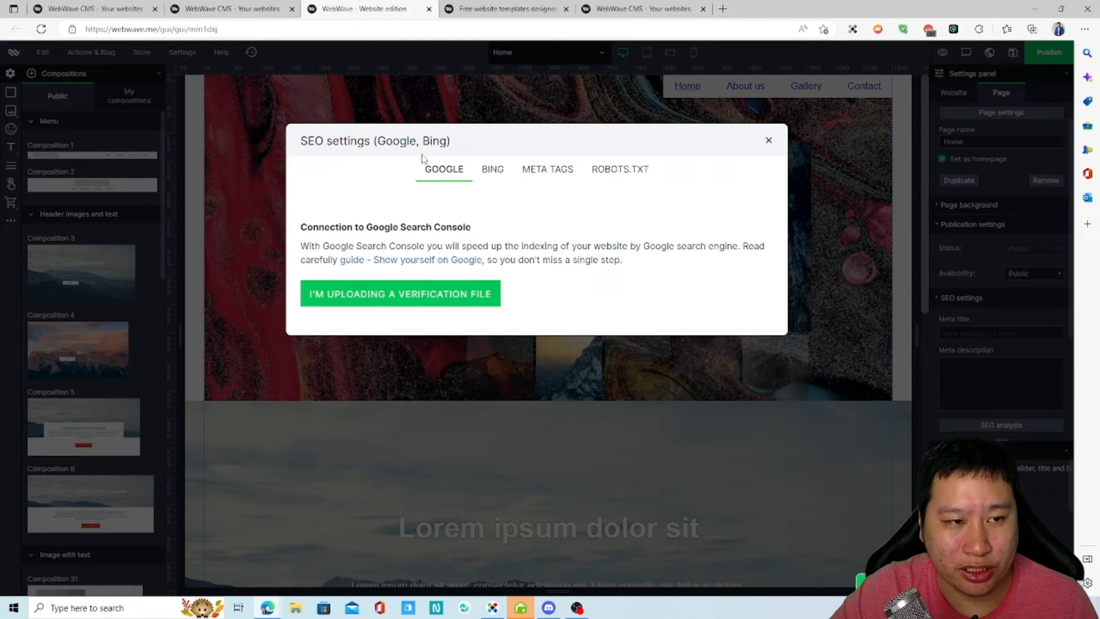
click(494, 171)
click(541, 171)
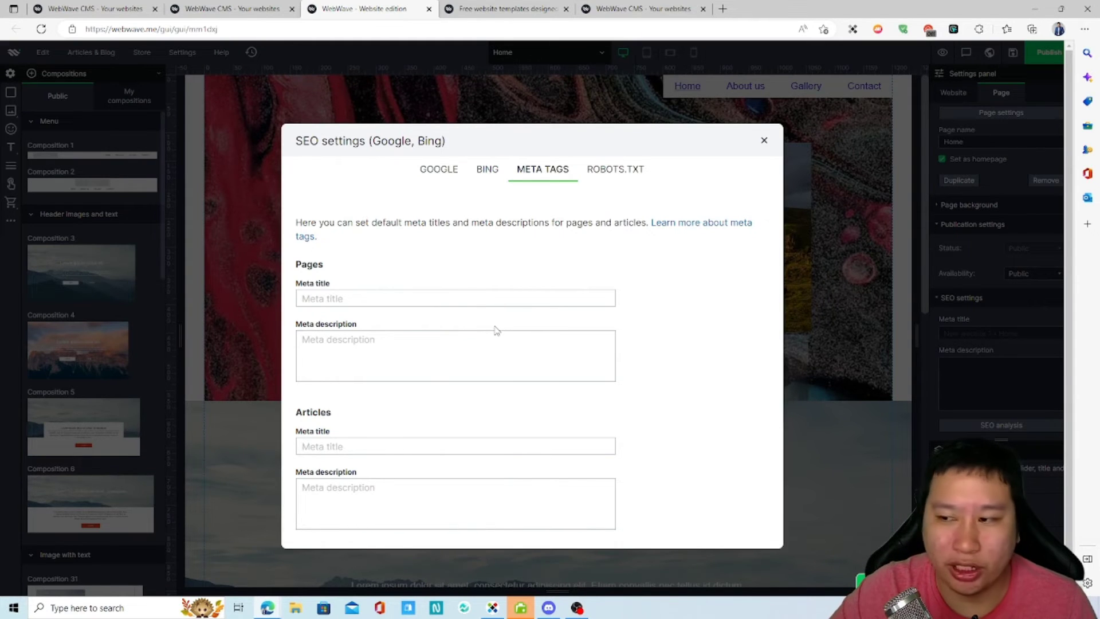
click(600, 170)
click(455, 283)
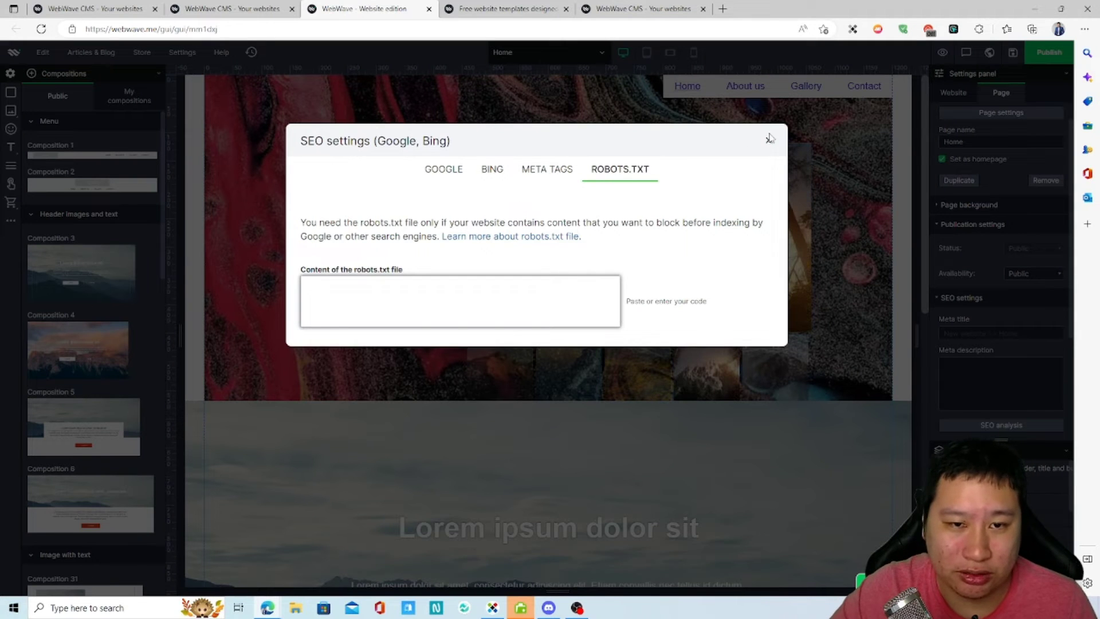
click(768, 140)
View the website's list of backups and close it without creating or restoring one
click(182, 52)
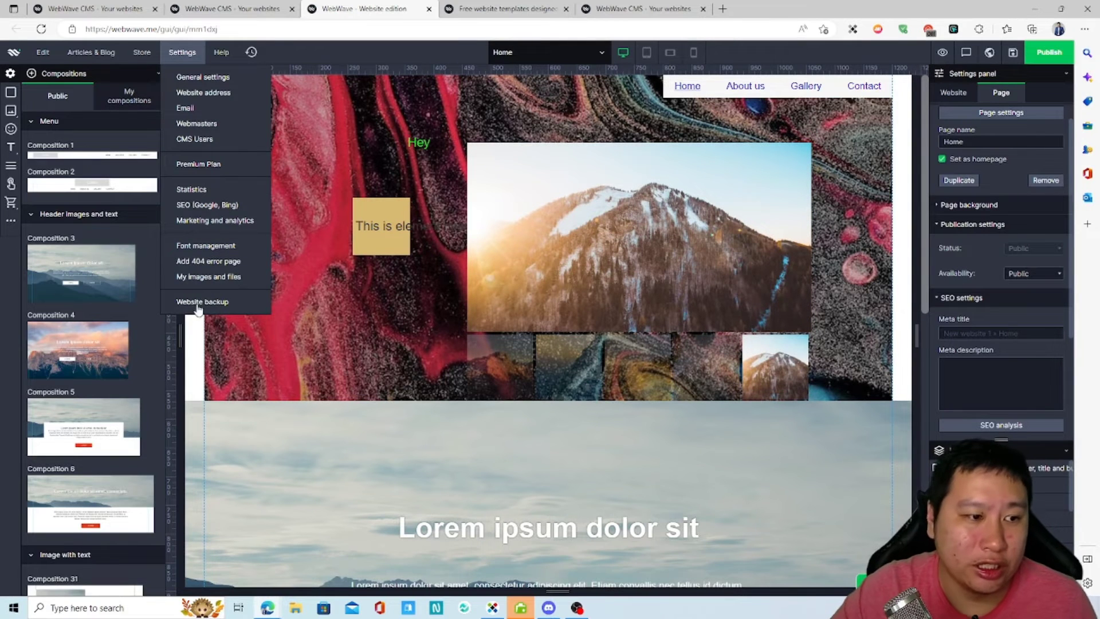
click(198, 303)
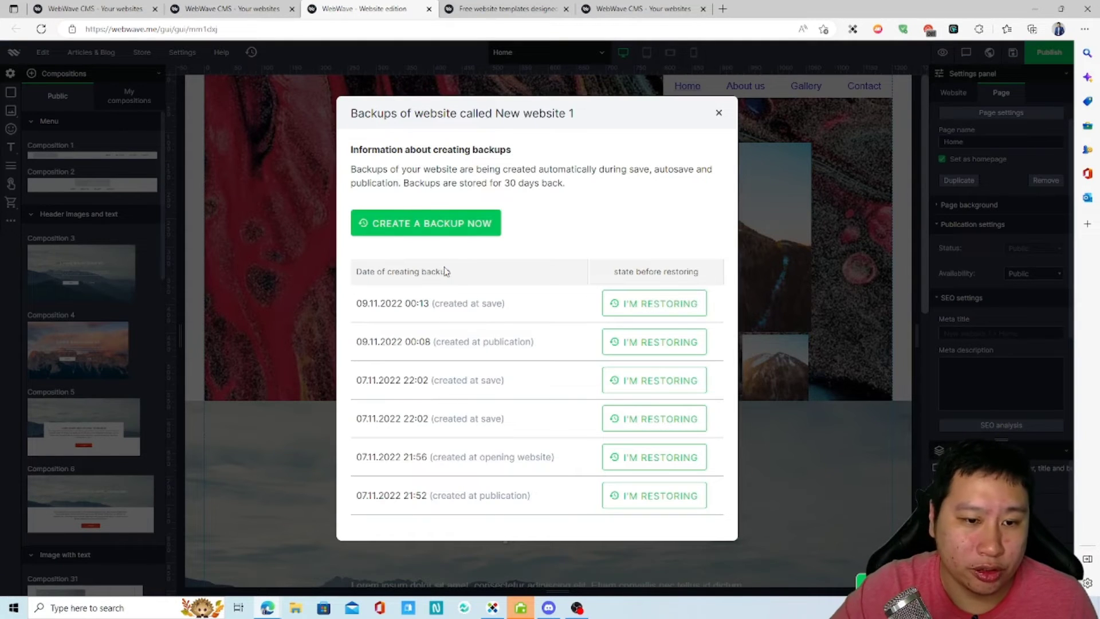
click(719, 113)
click(222, 52)
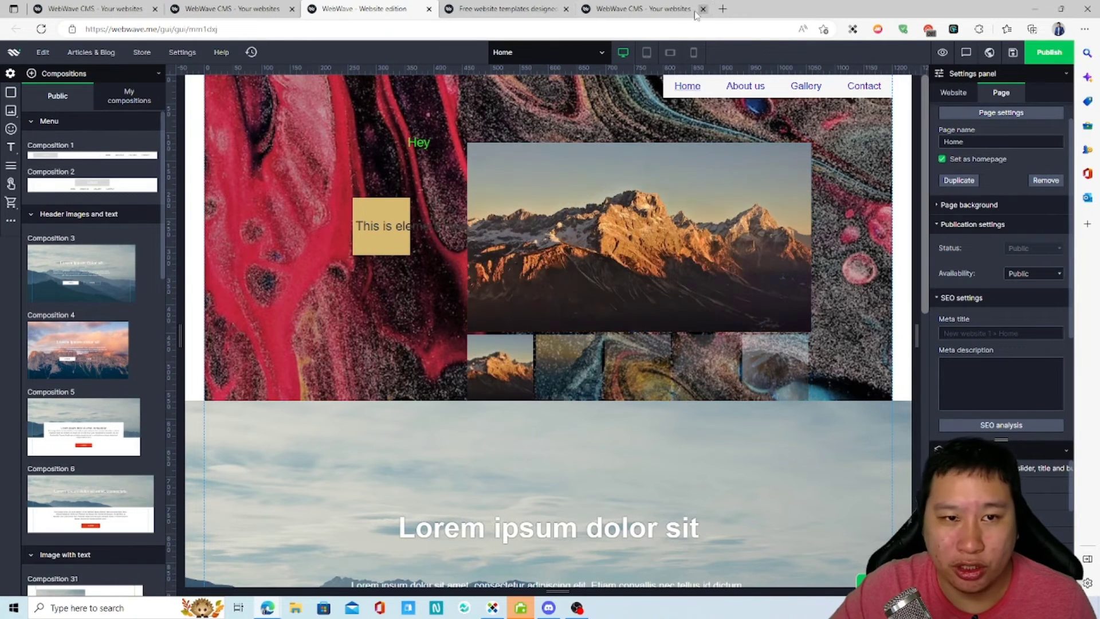
Preview the Home page in the tablet, mobile landscape and mobile portrait layouts, dismissing the layout adjustment tips
click(646, 53)
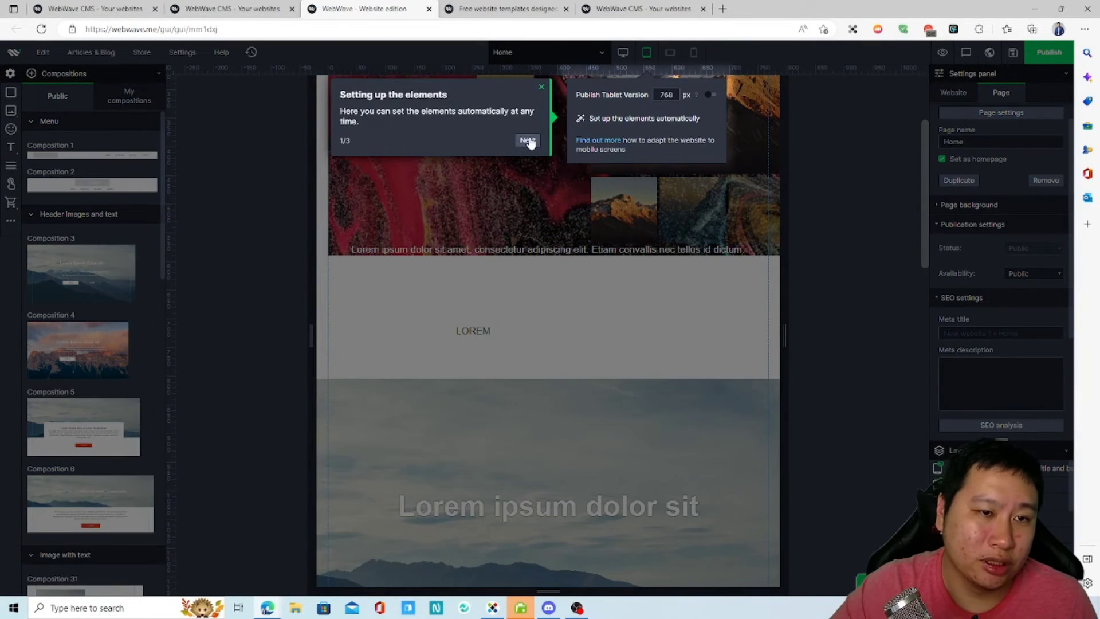
click(528, 141)
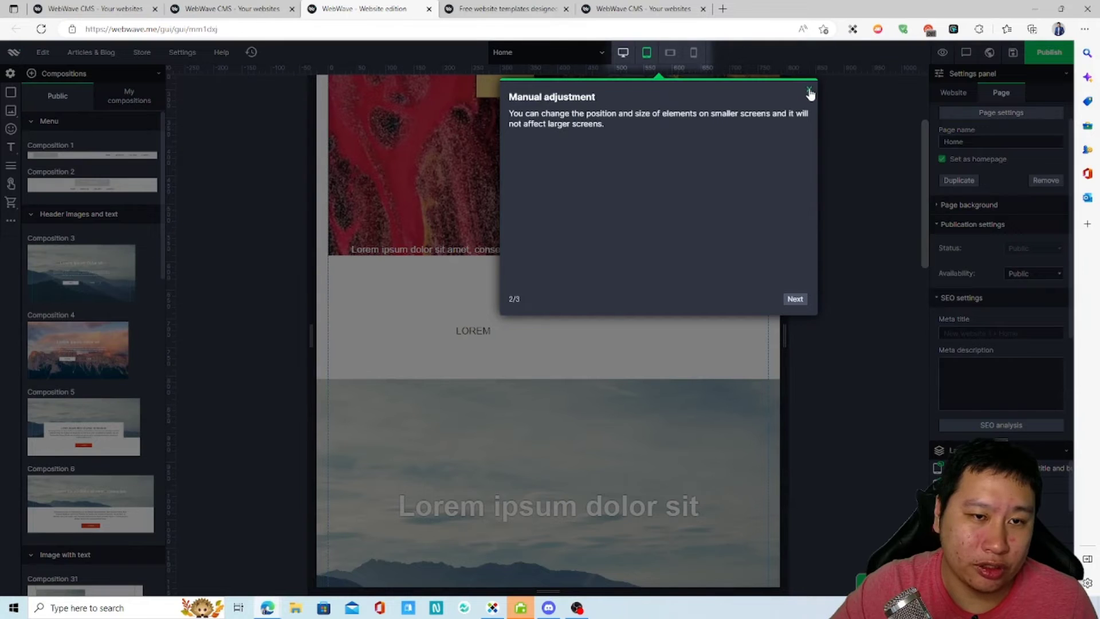
click(810, 92)
scroll(619, 366, down, 3)
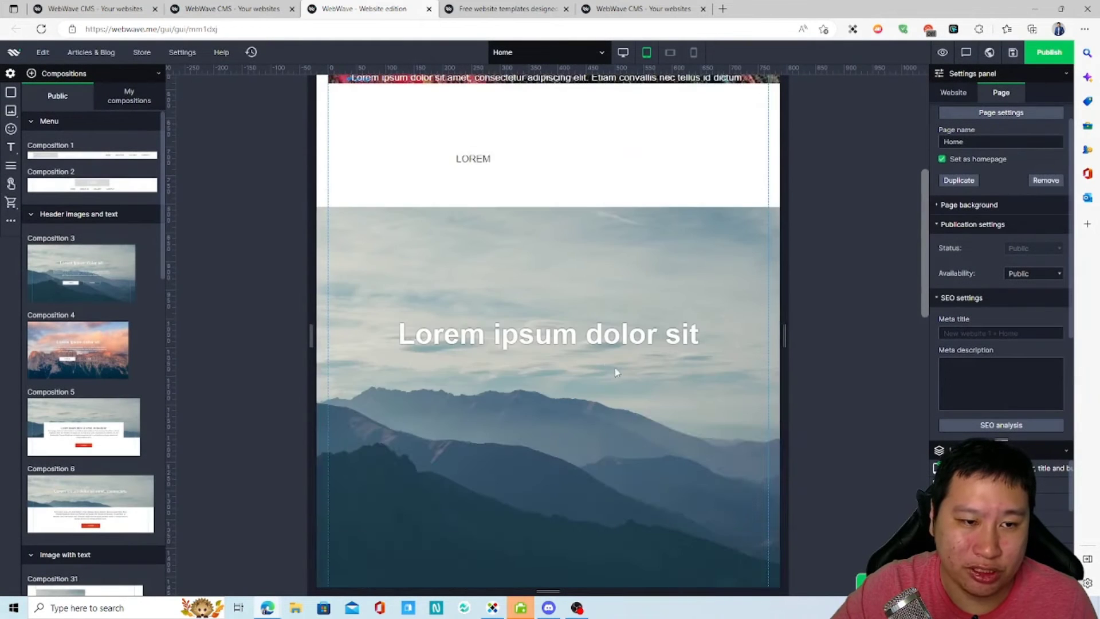
scroll(614, 394, up, 6)
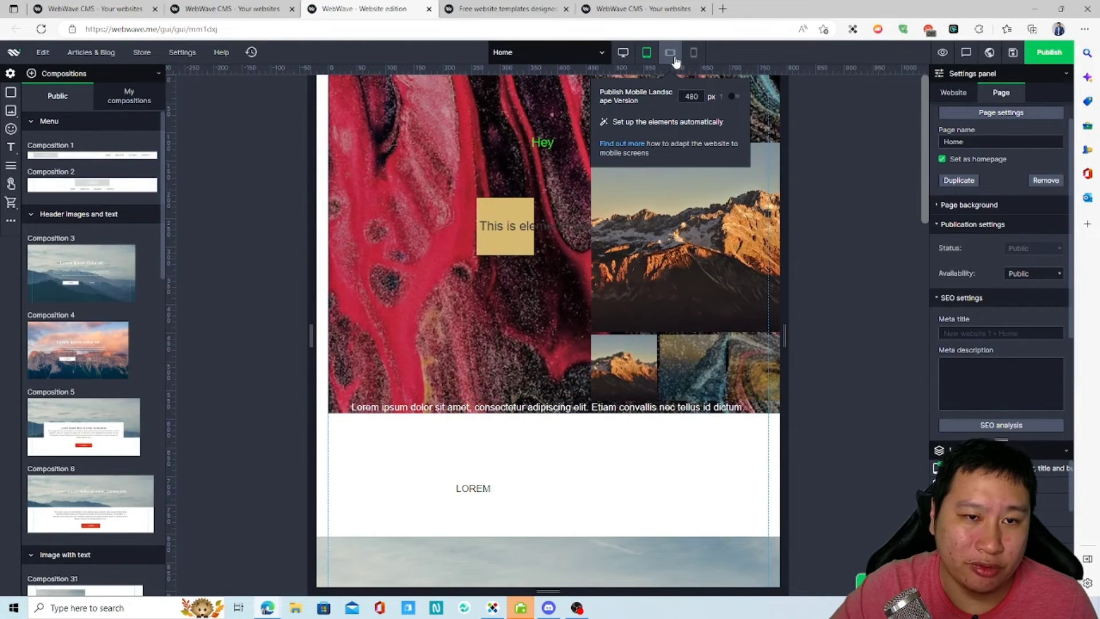
click(675, 60)
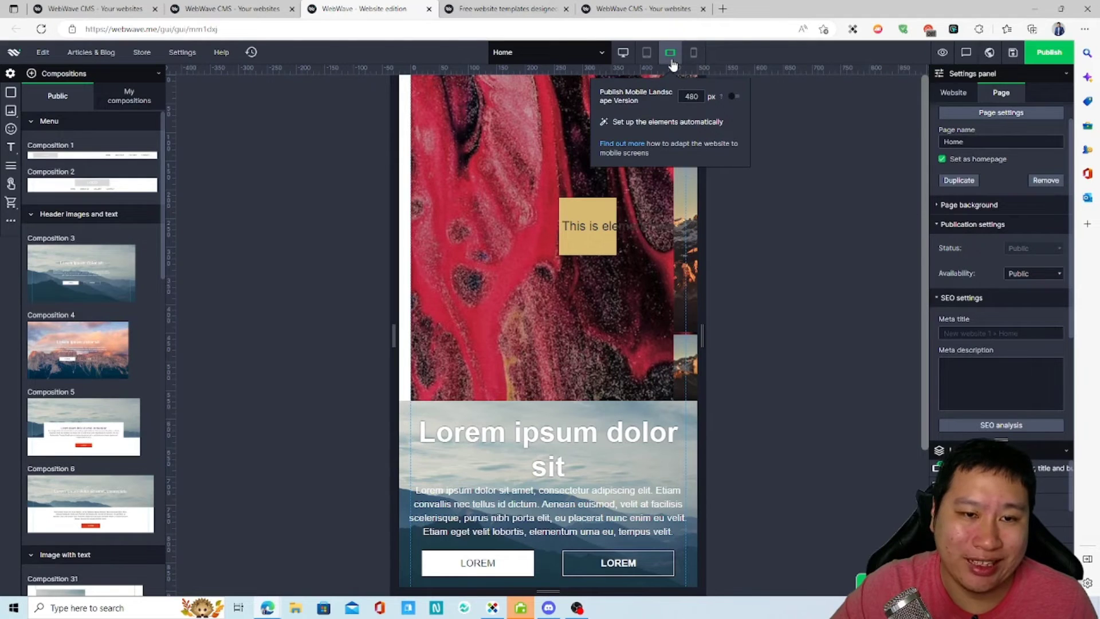
click(696, 55)
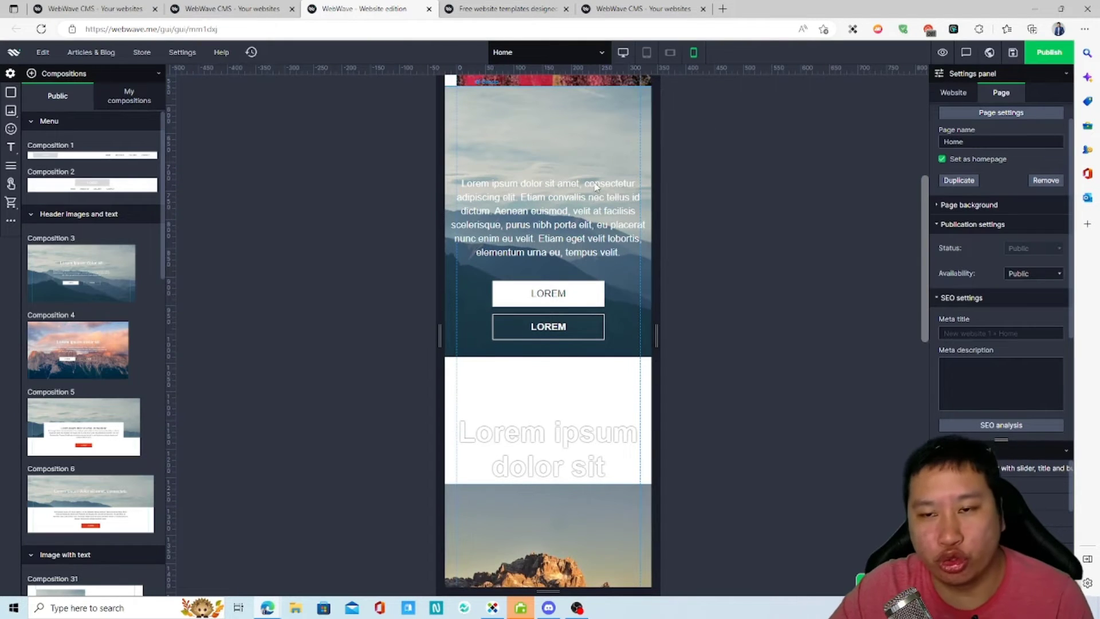
Look at the website's comment mode, return to the site builder and restore the desktop layout
click(966, 54)
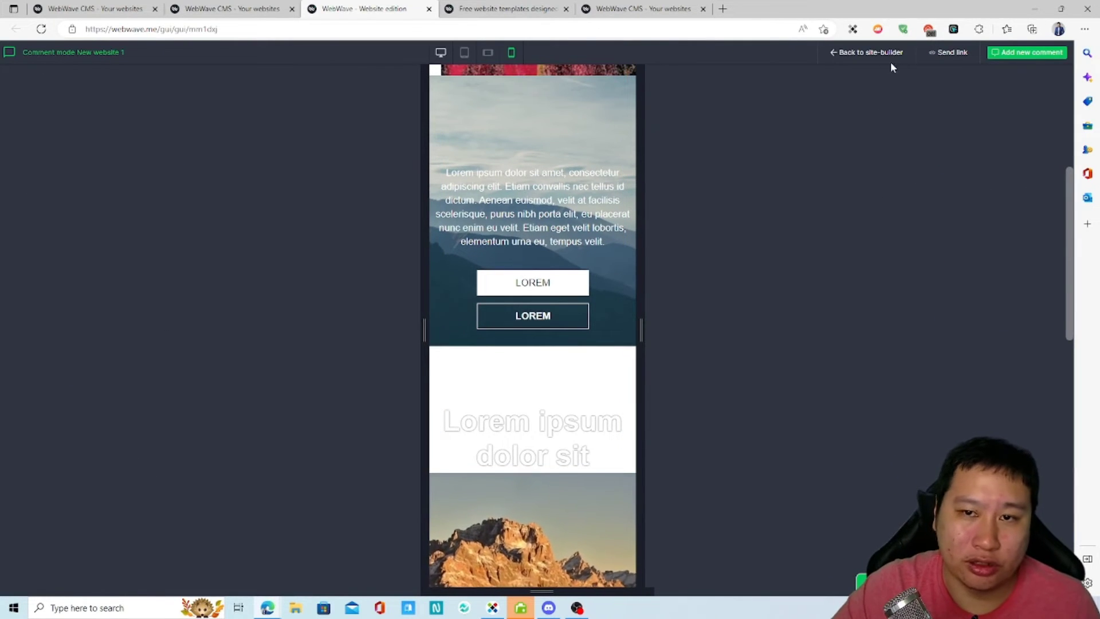
click(847, 55)
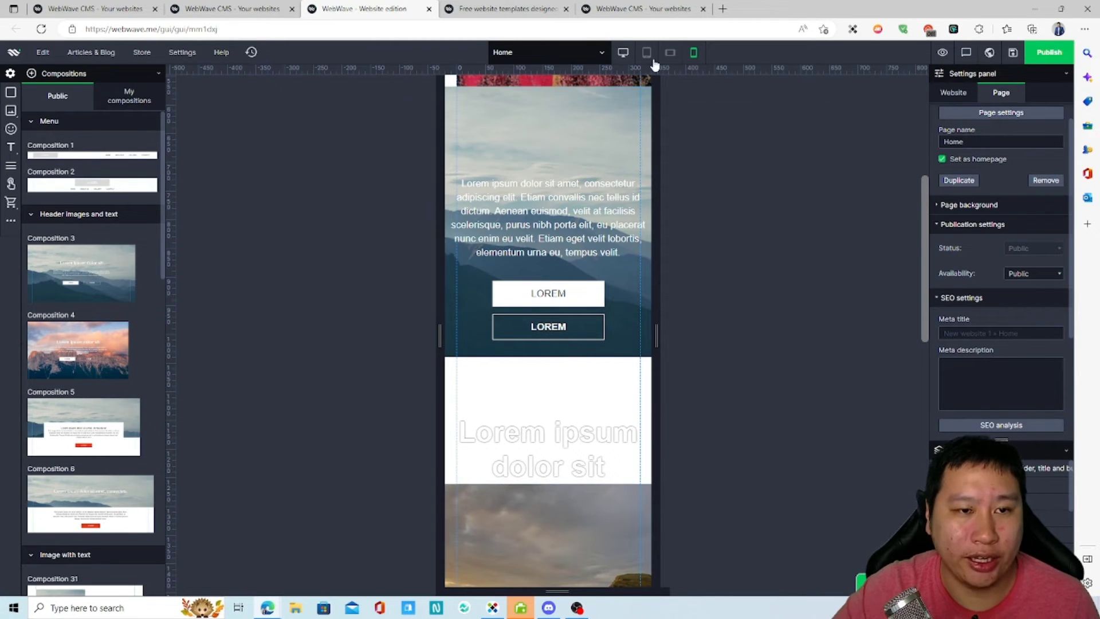
click(623, 52)
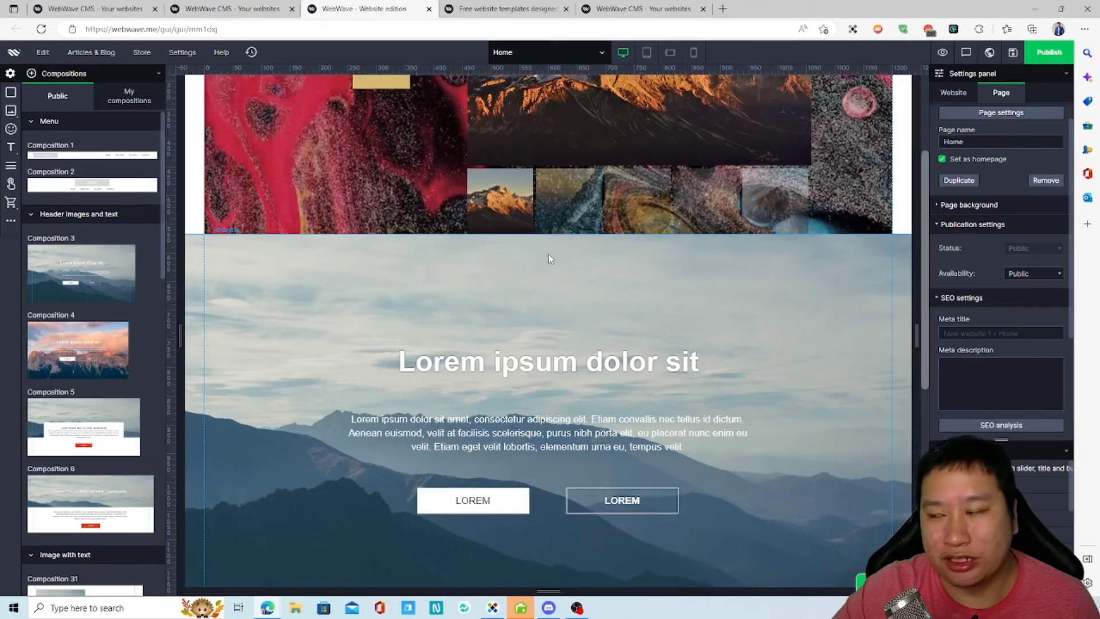
scroll(631, 421, up, 3)
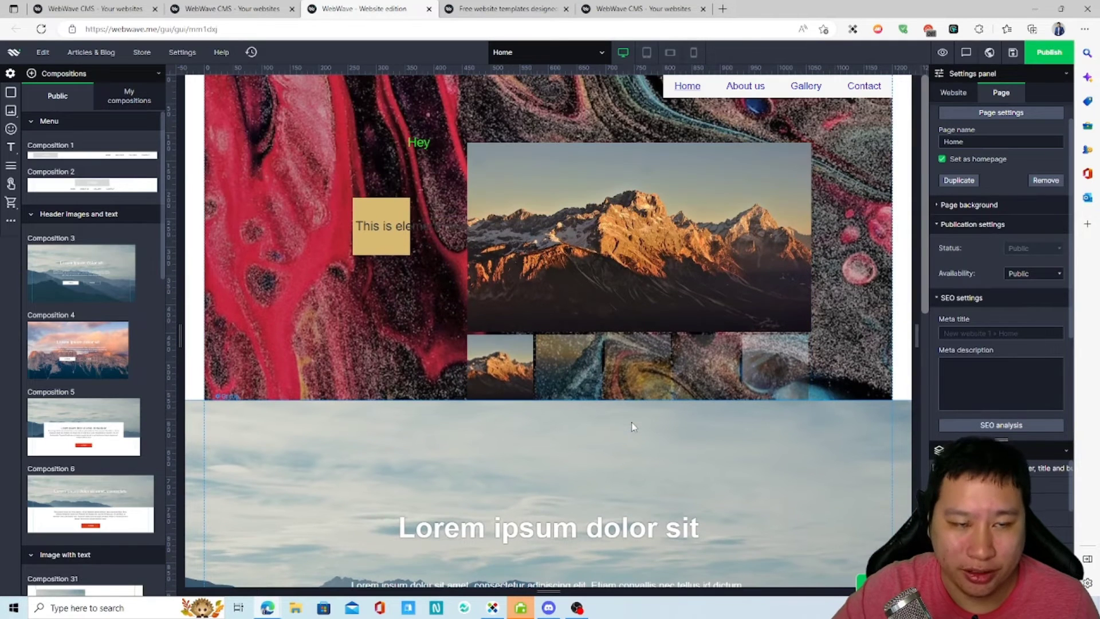
Reposition the image gallery on the Home page to about X 381 px and Y 138 px, and deselect it
drag(565, 249, 606, 430)
click(559, 204)
drag(597, 205, 606, 164)
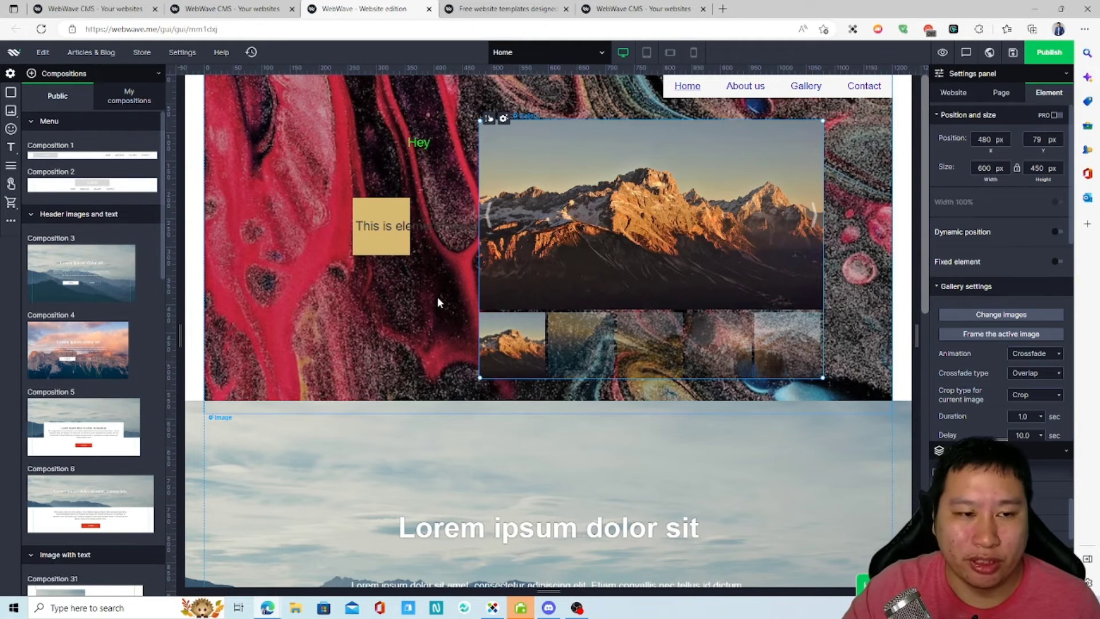
drag(472, 403, 771, 312)
drag(441, 312, 506, 241)
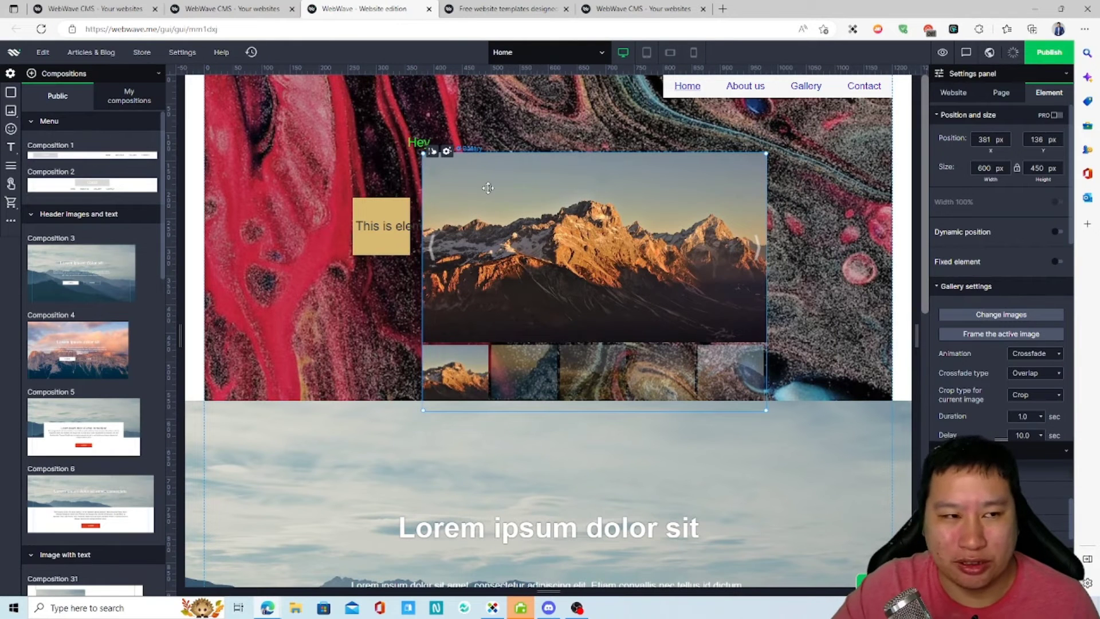
click(169, 53)
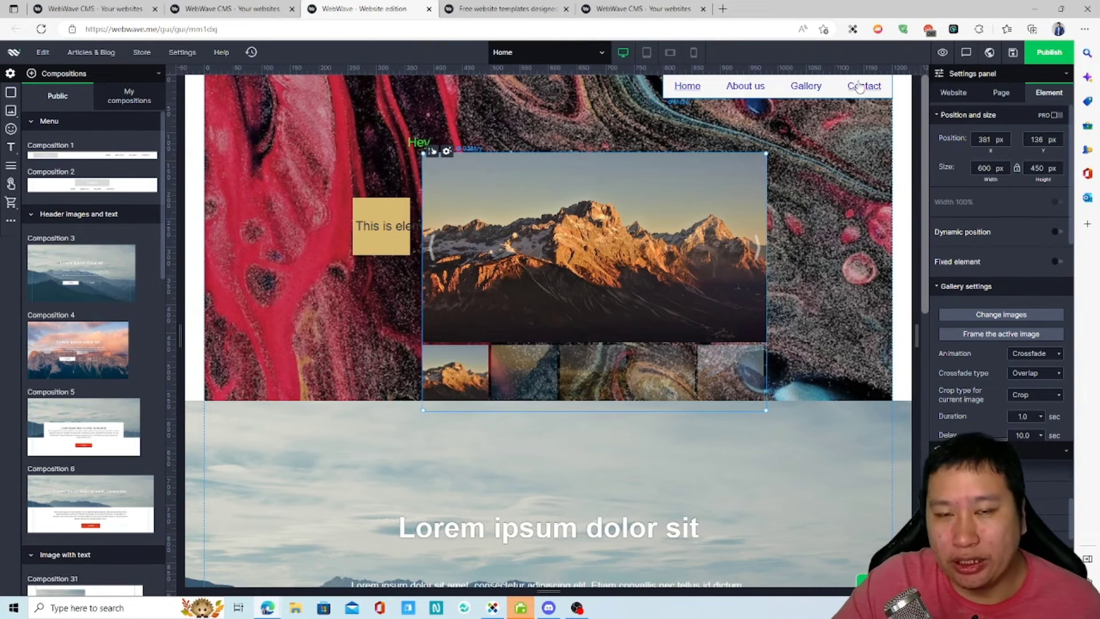
click(900, 283)
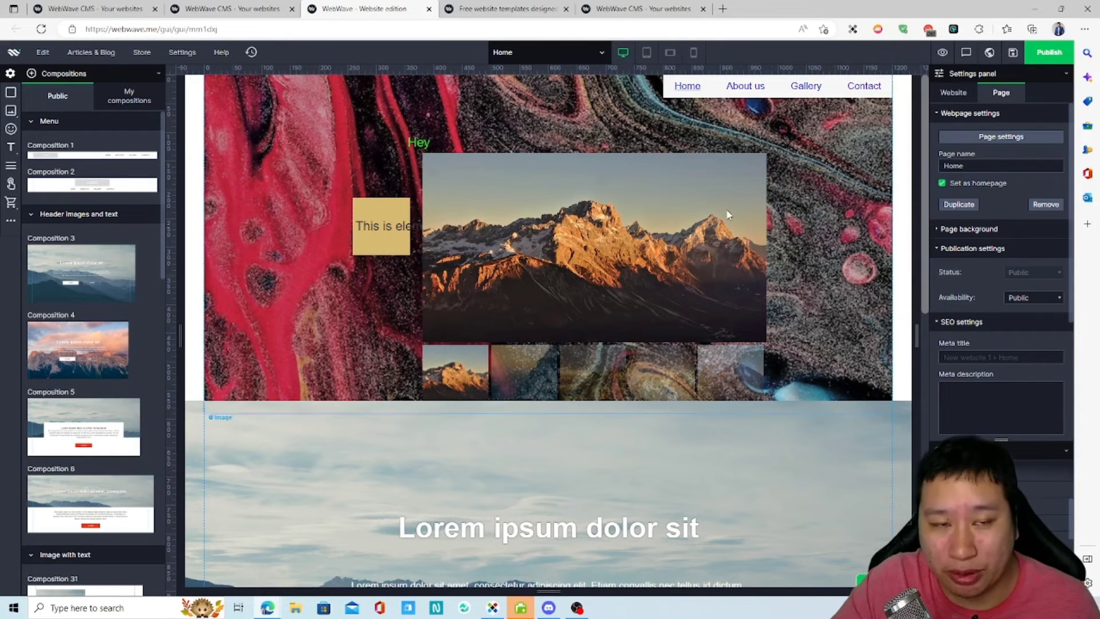
Glance at the websites list, return to the editor and move the image gallery to about X 396 px and Y 264 px
click(622, 6)
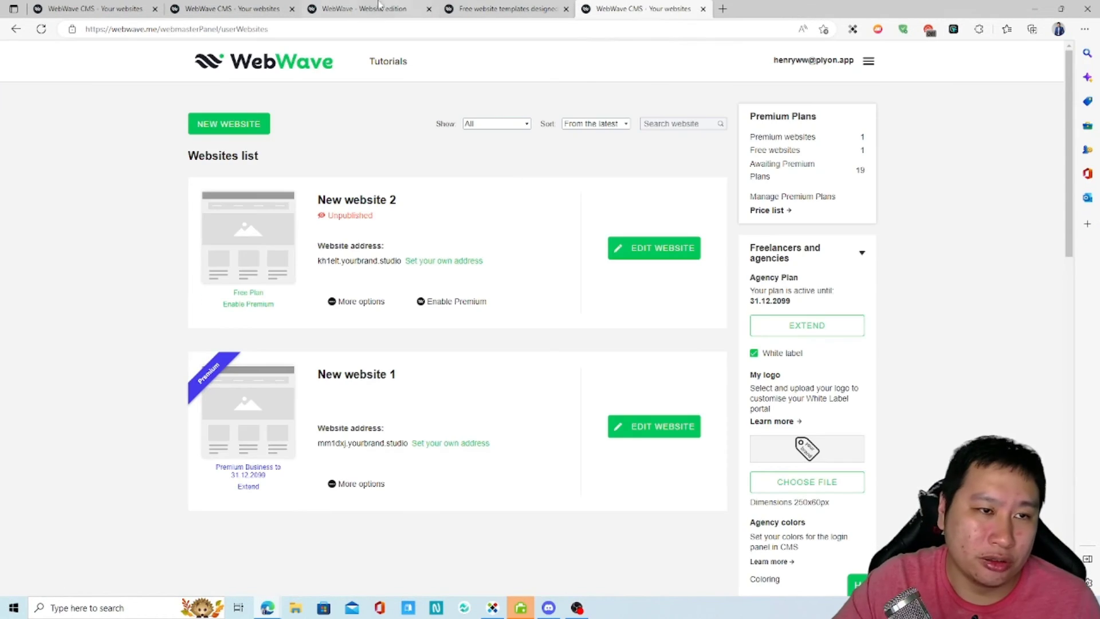
click(395, 9)
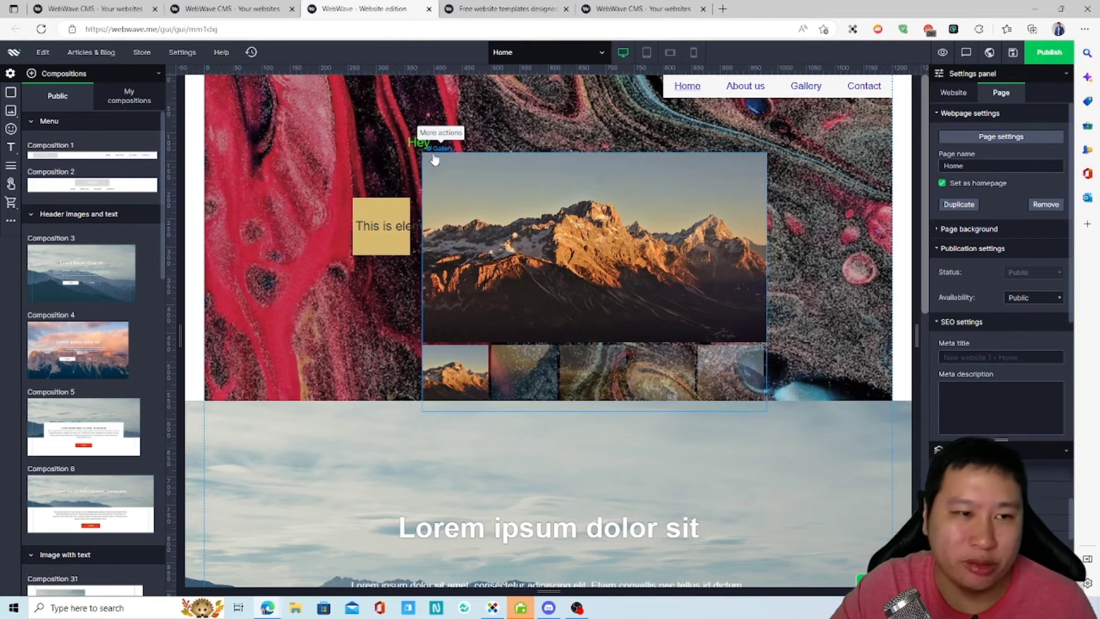
click(619, 252)
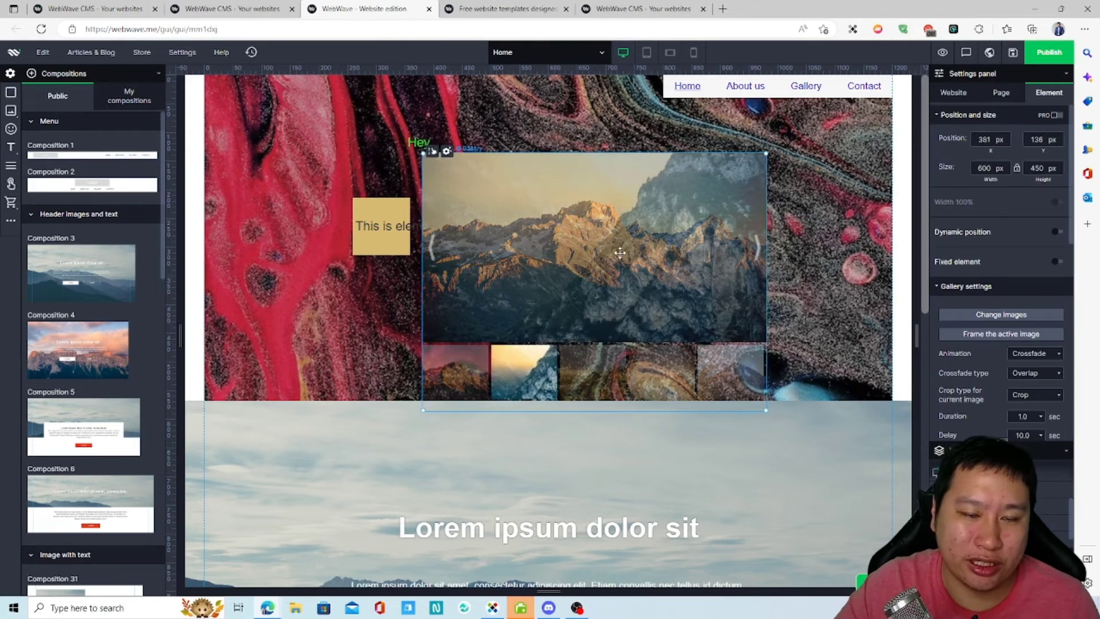
drag(620, 253, 654, 294)
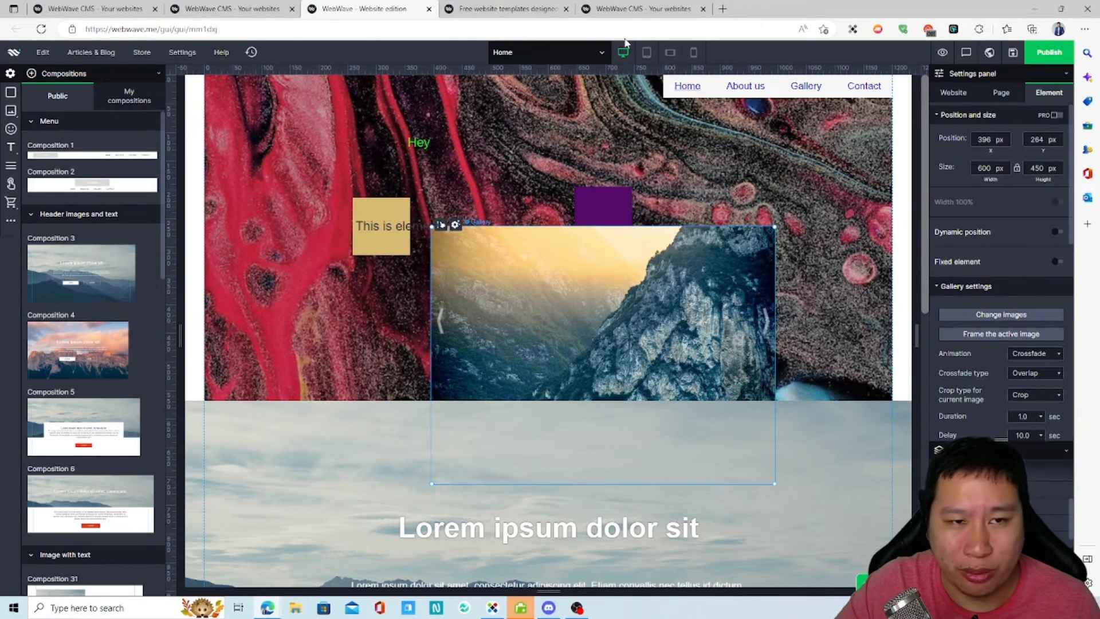
Bring up the free website templates page and look over its heading, categories and first templates
click(592, 7)
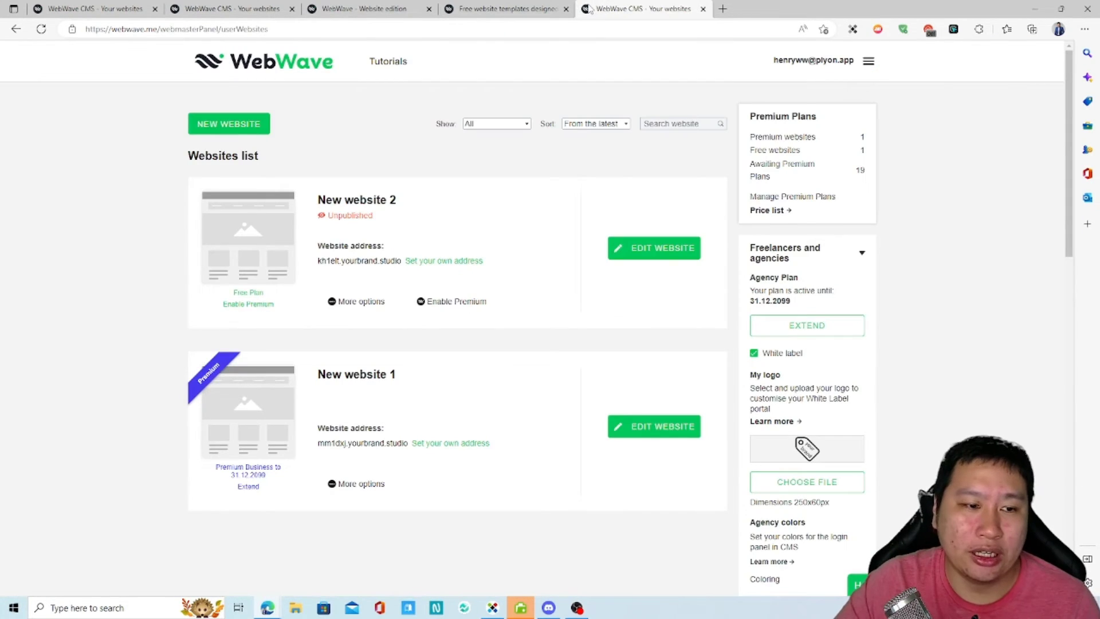
click(502, 7)
drag(486, 134, 768, 256)
click(916, 233)
scroll(911, 292, down, 7)
scroll(907, 350, up, 7)
drag(338, 164, 677, 165)
click(676, 165)
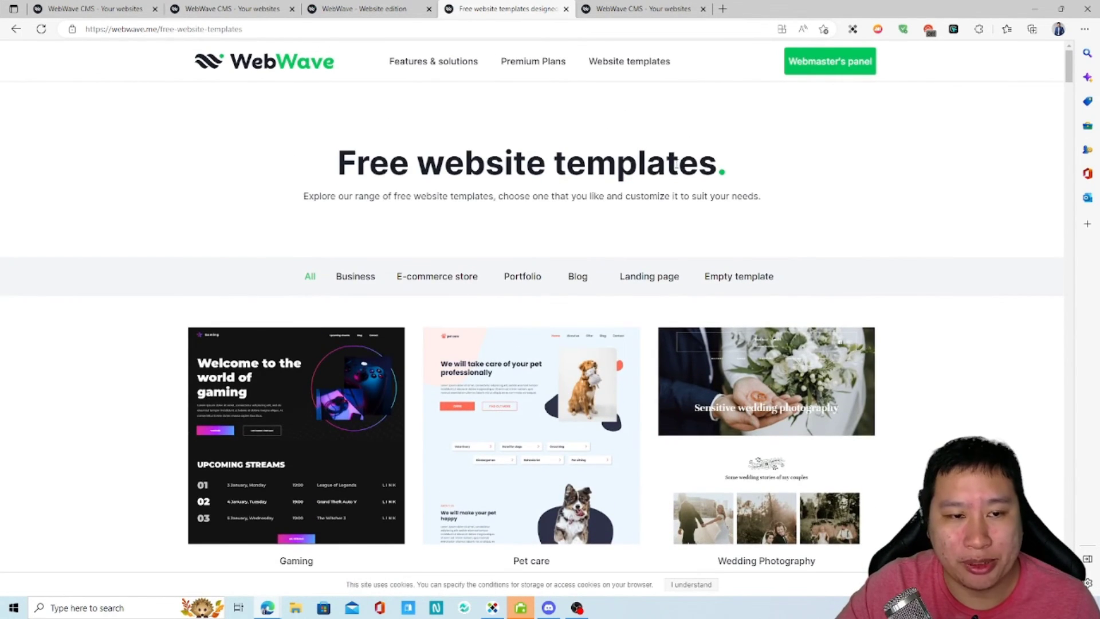
Browse the free template gallery down to the e-commerce section and back up through the last rows of templates
scroll(602, 238, down, 12)
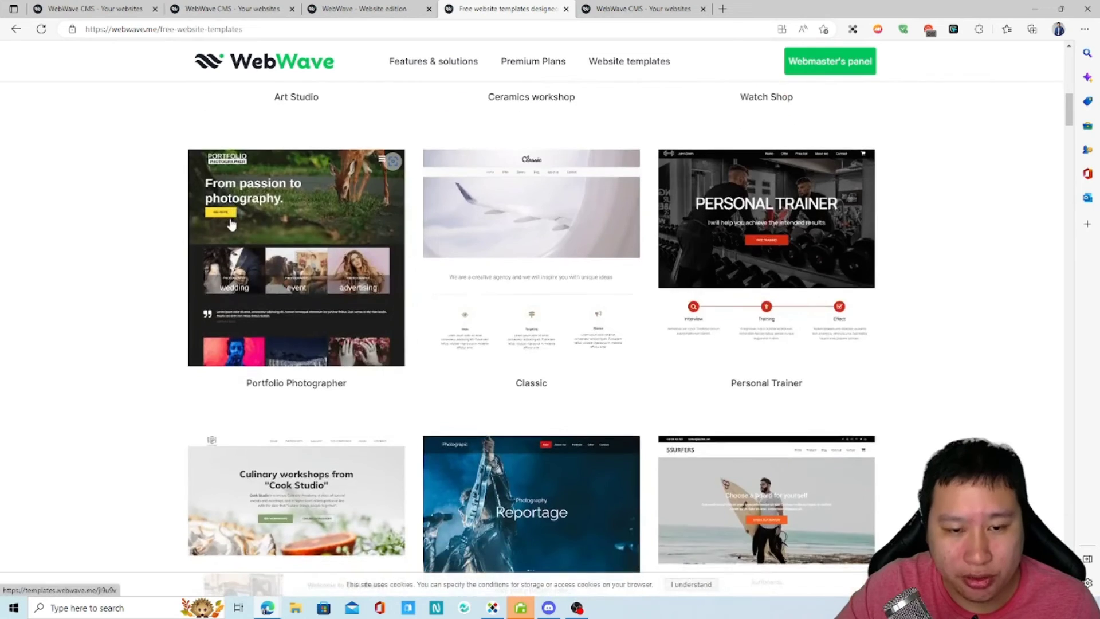
scroll(508, 297, up, 3)
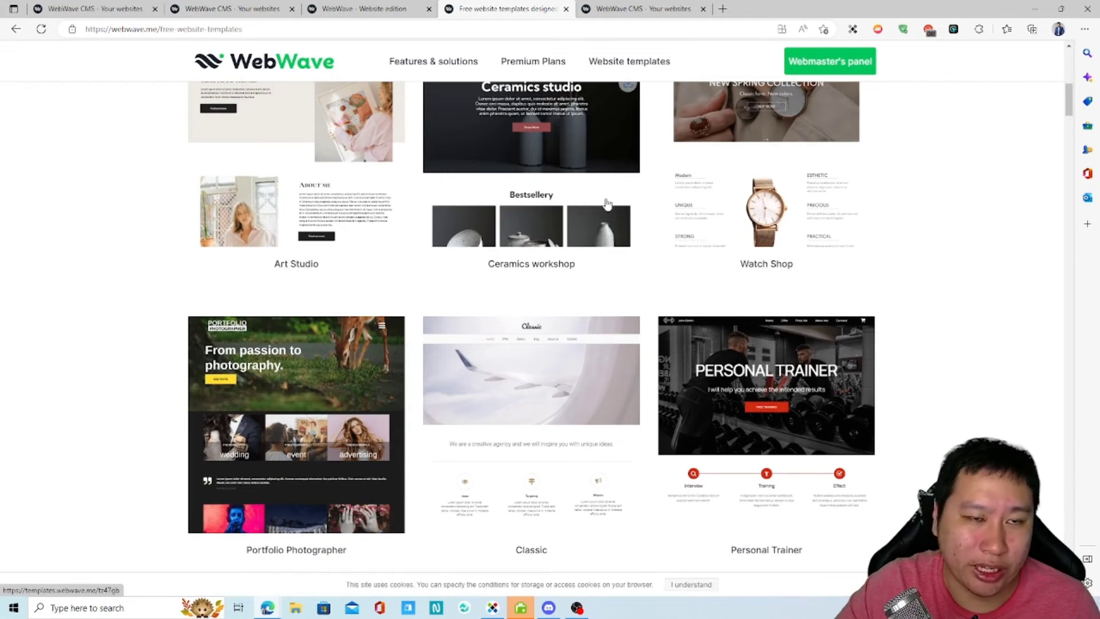
scroll(662, 177, down, 20)
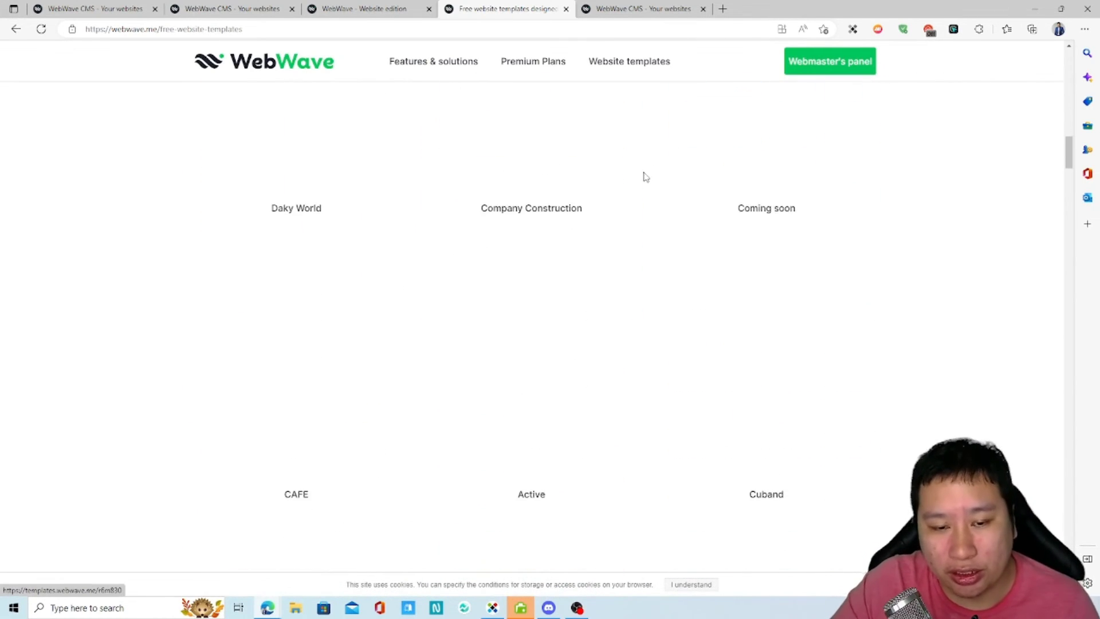
scroll(589, 262, down, 20)
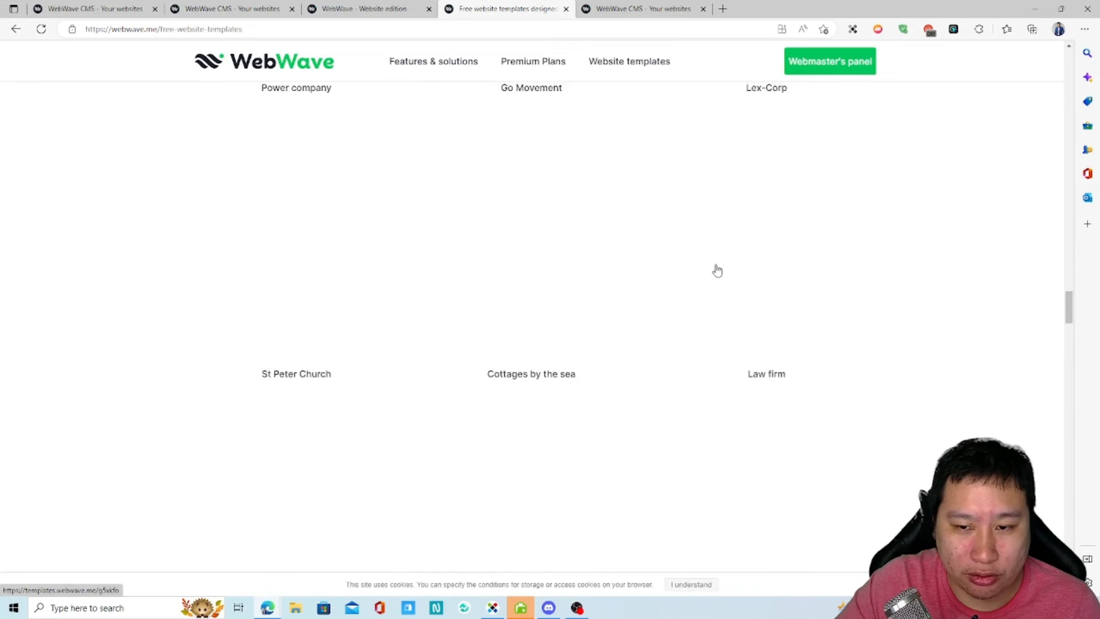
scroll(656, 291, down, 20)
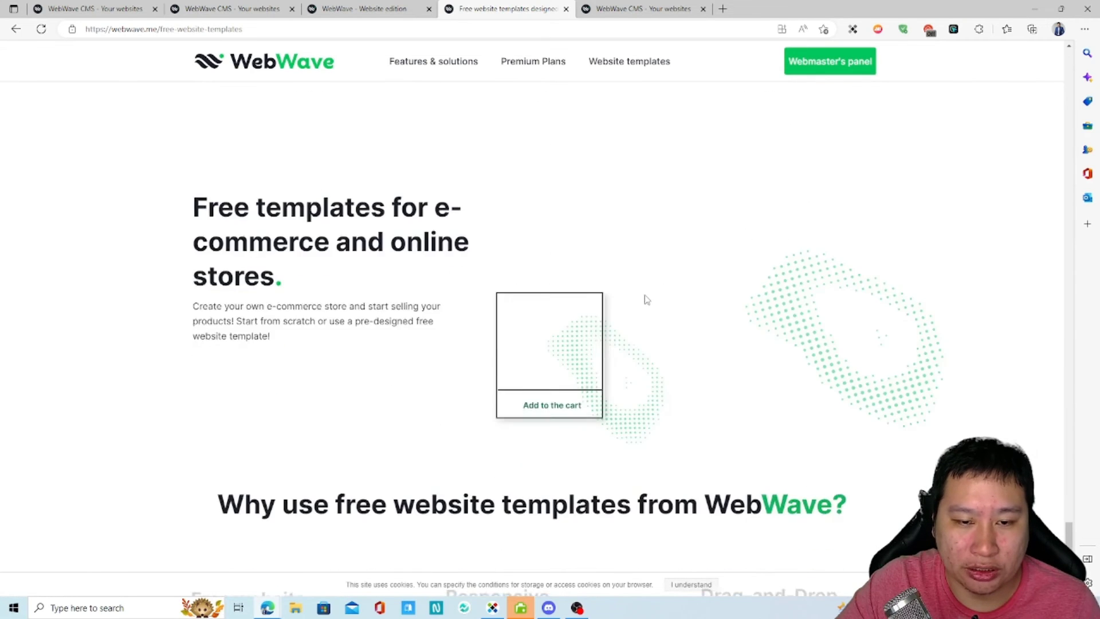
scroll(641, 298, up, 5)
scroll(638, 302, up, 6)
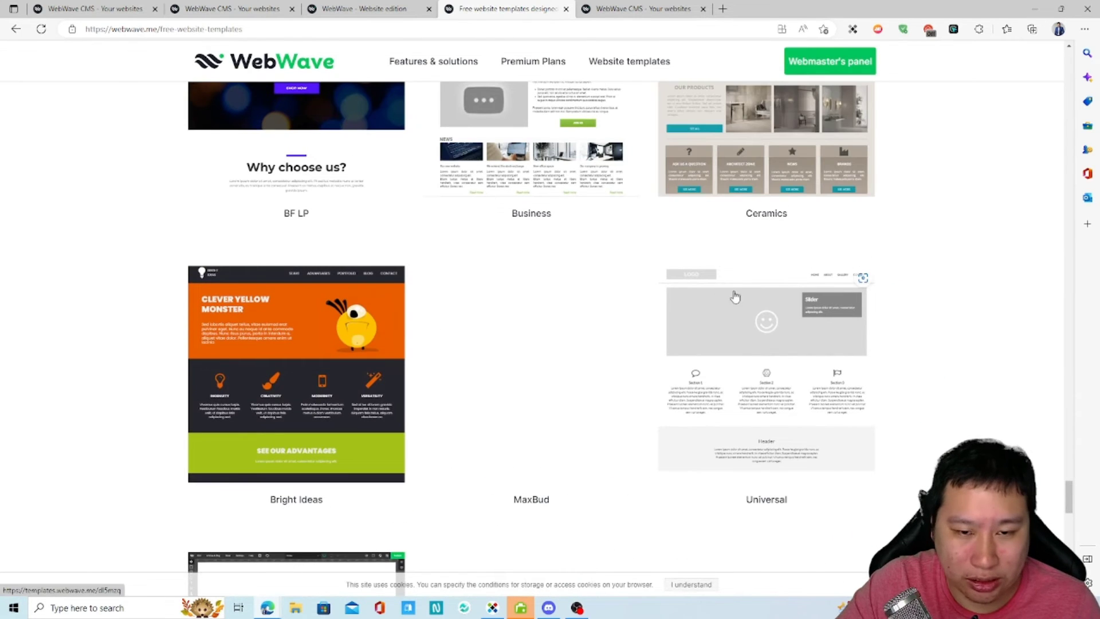
scroll(831, 336, down, 3)
scroll(366, 358, up, 7)
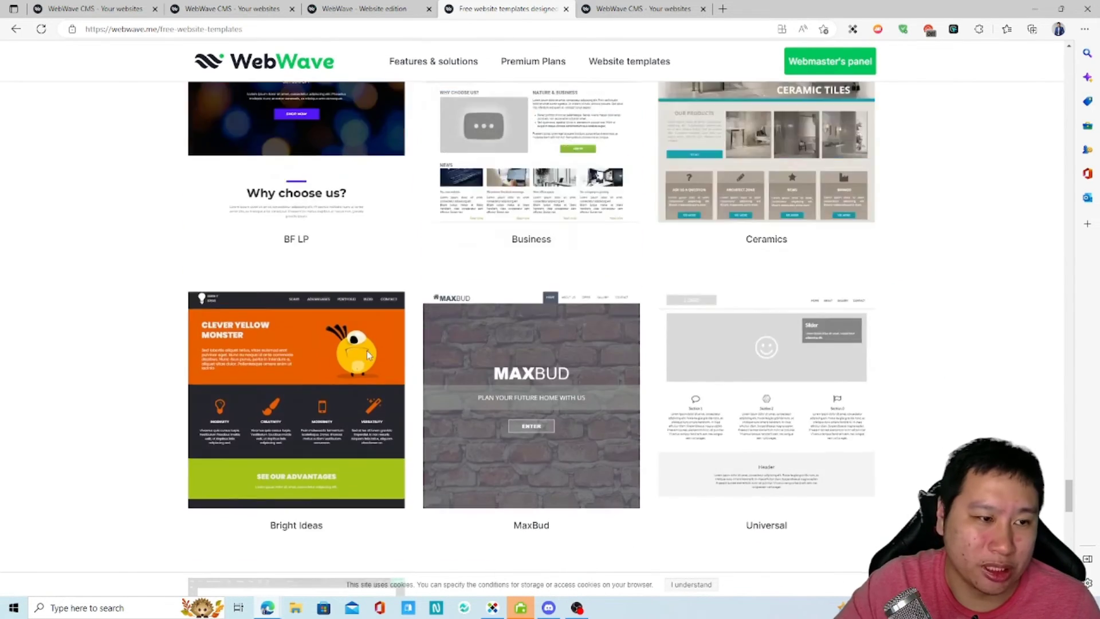
scroll(567, 366, up, 4)
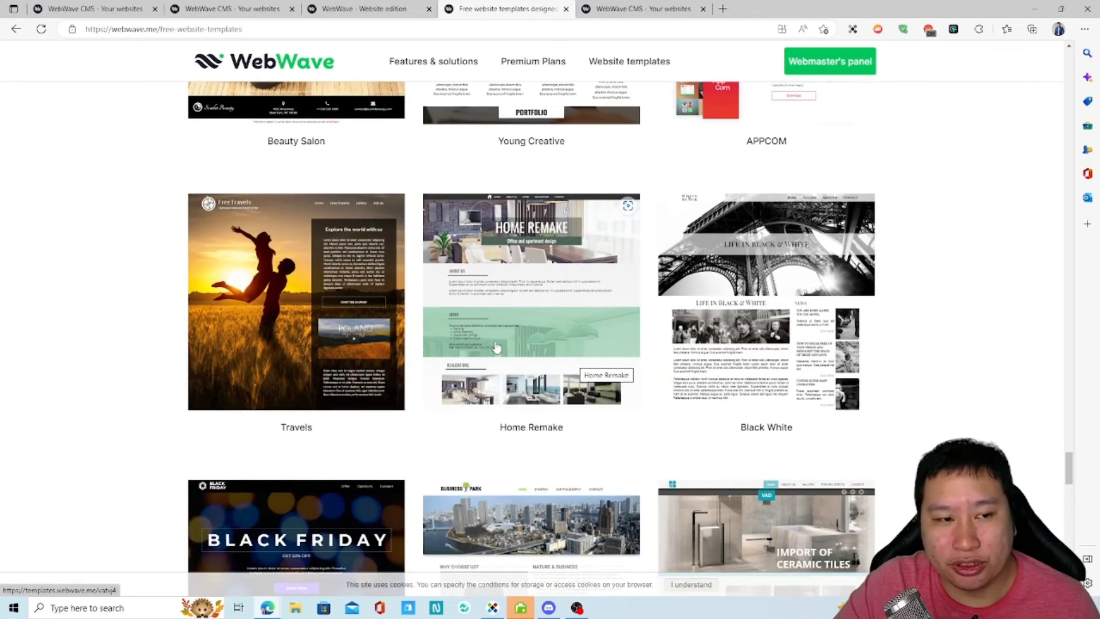
Browse the free template gallery upward from the Travels and Home Remake row to the Be Legal and Interior Design Studio row
scroll(496, 348, up, 7)
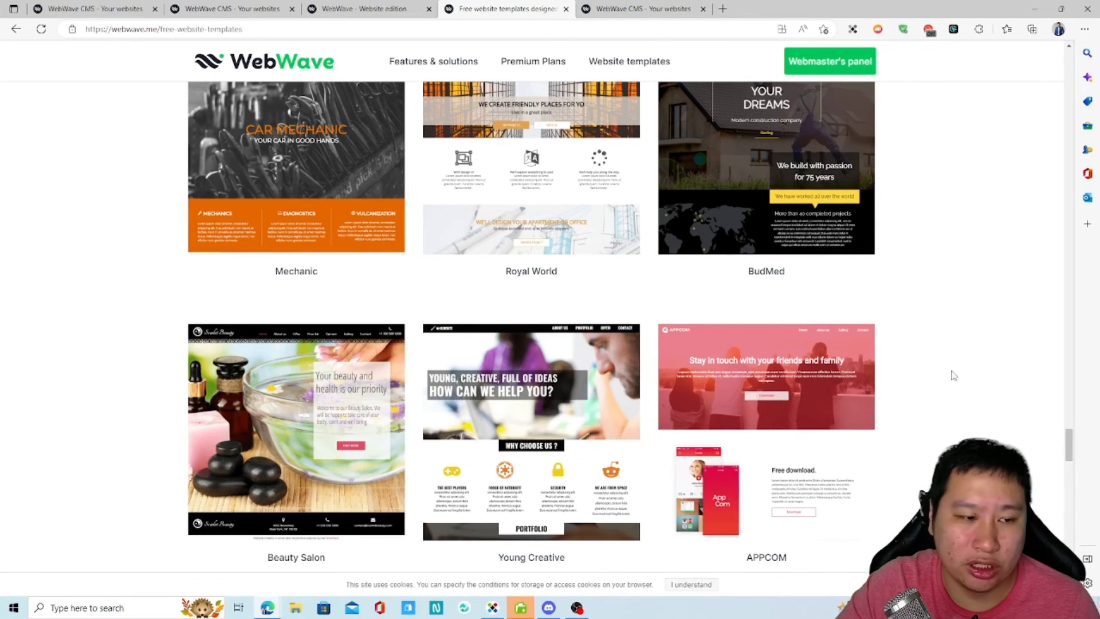
scroll(951, 375, up, 9)
scroll(907, 377, up, 2)
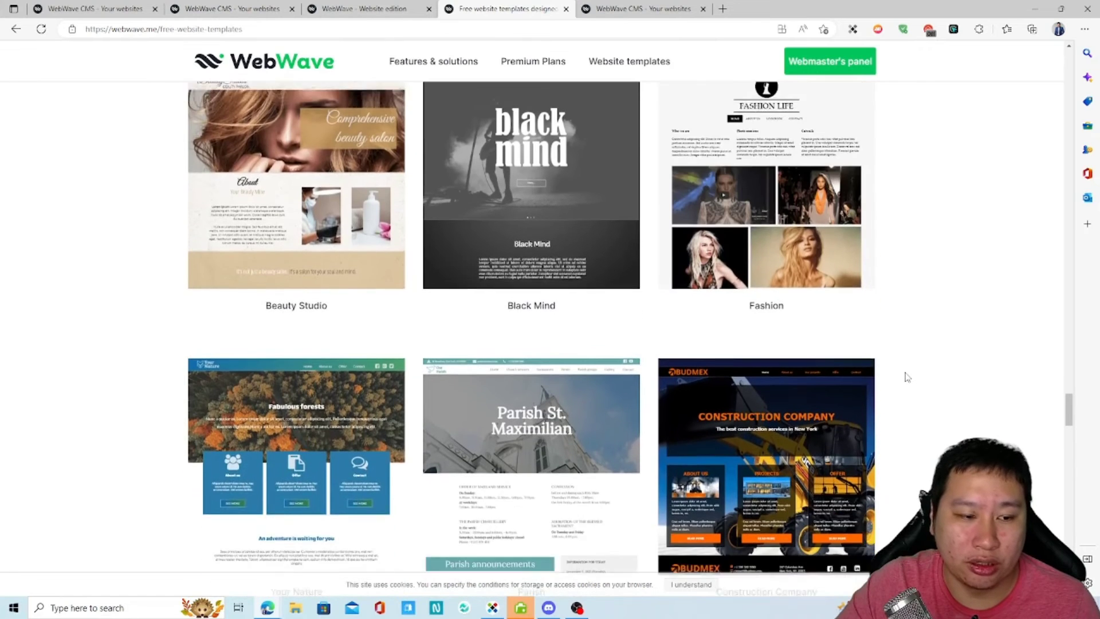
scroll(908, 377, up, 4)
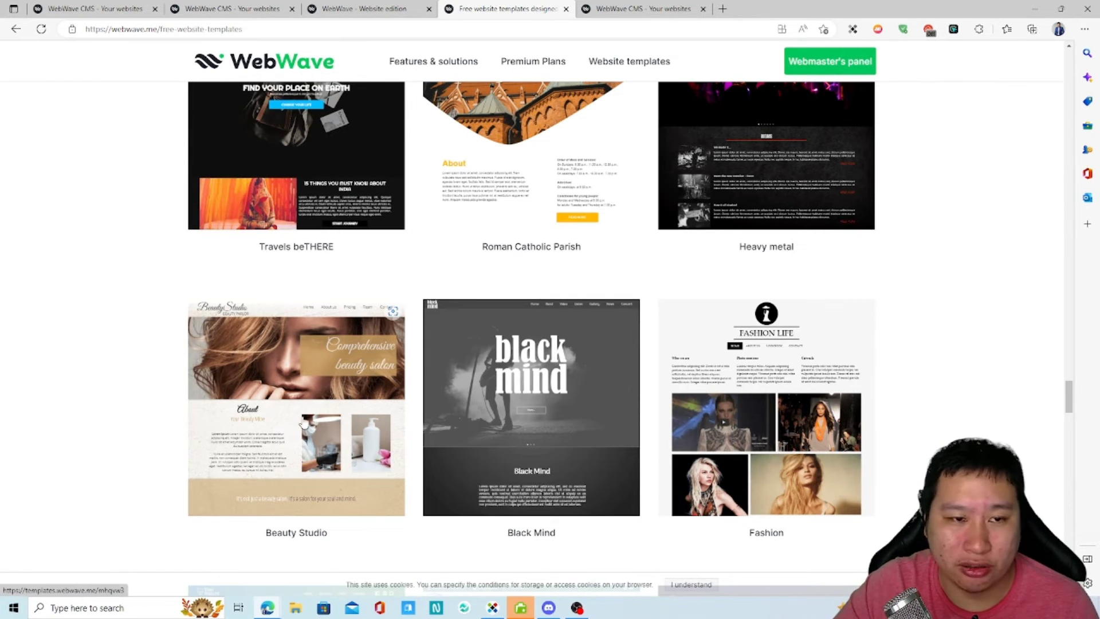
scroll(303, 422, up, 2)
scroll(302, 422, down, 2)
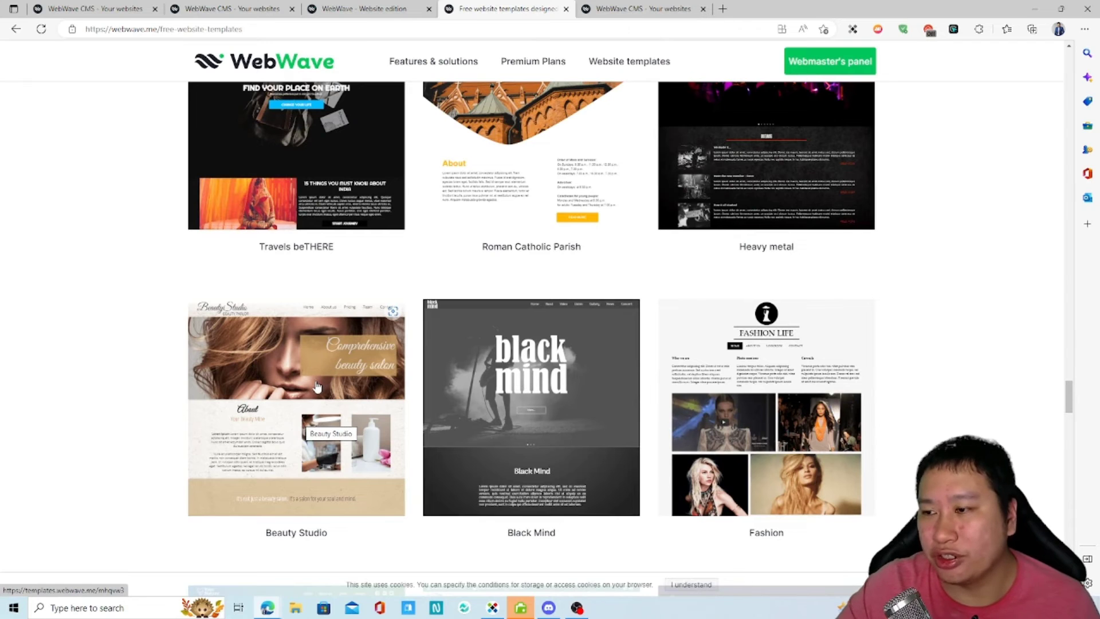
scroll(313, 400, up, 3)
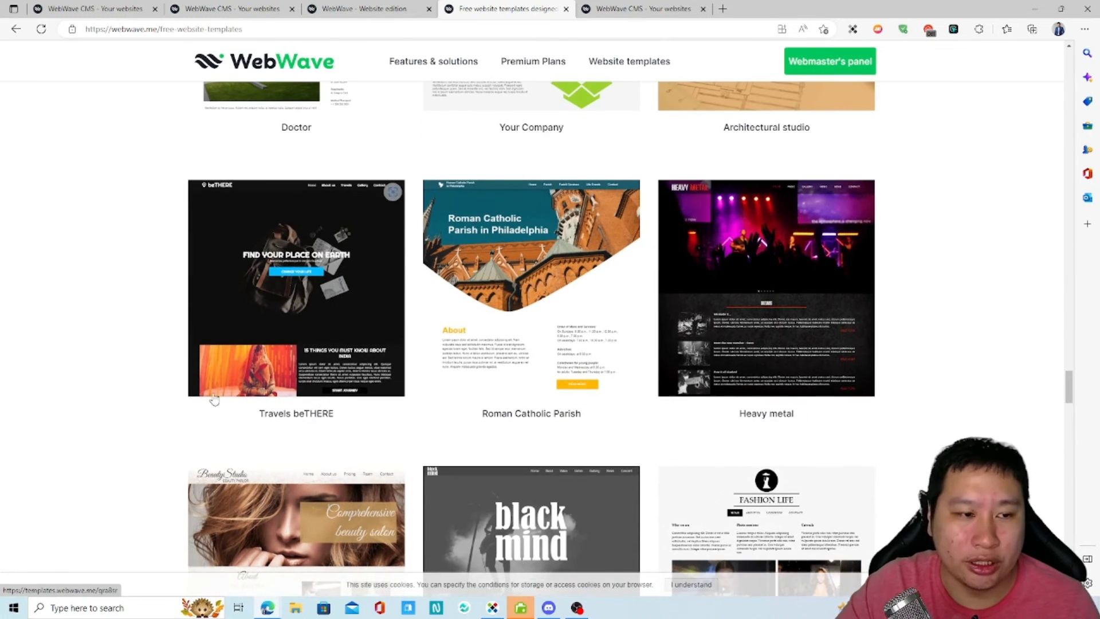
scroll(538, 378, up, 3)
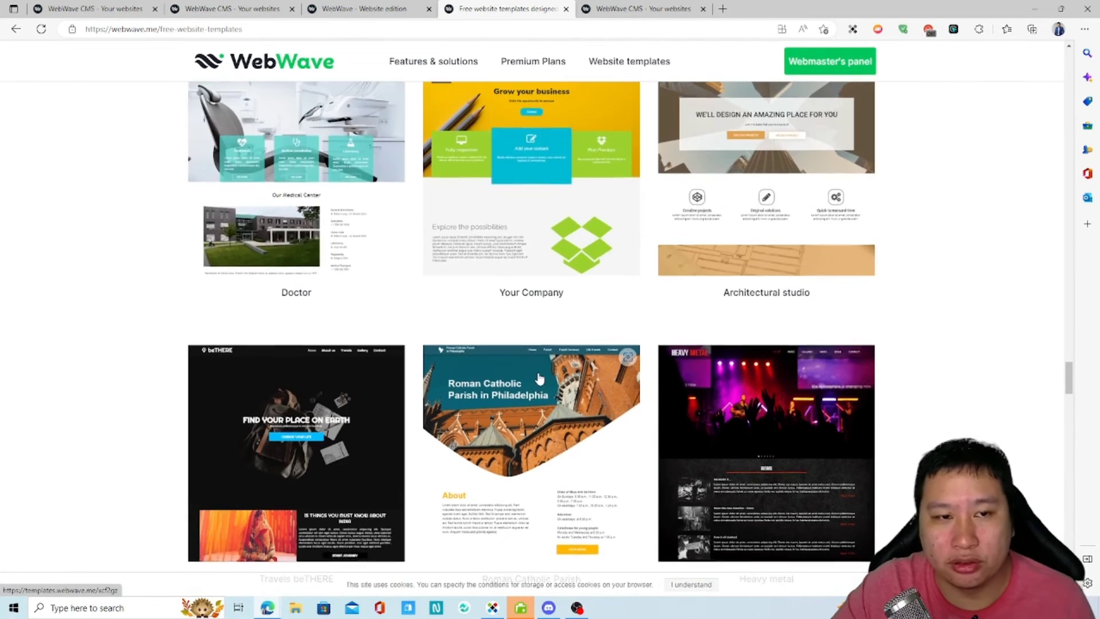
scroll(539, 378, up, 18)
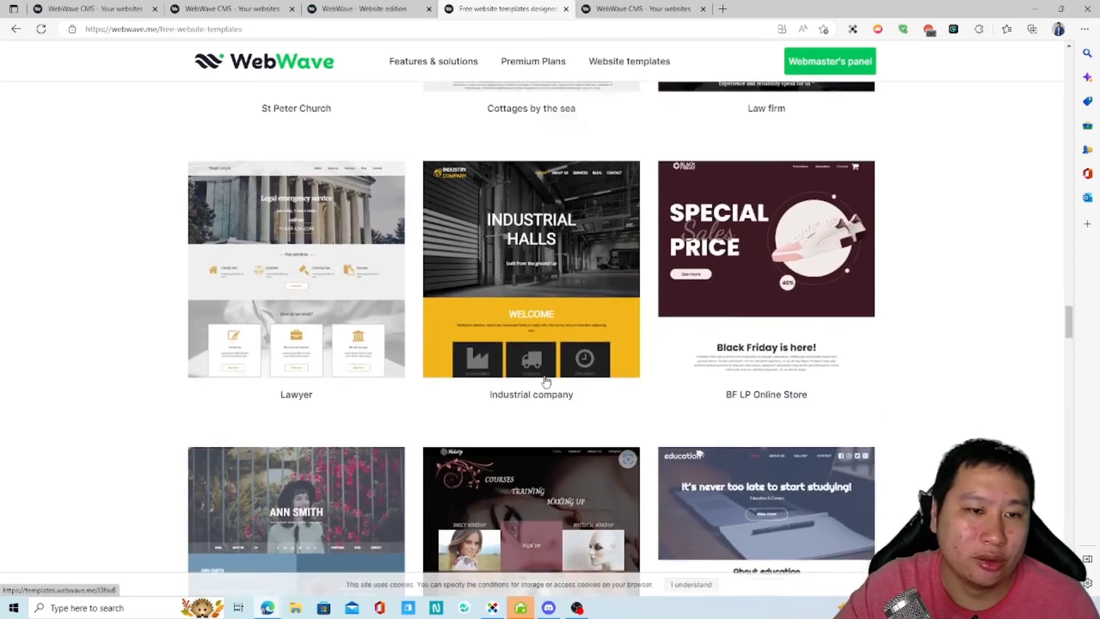
scroll(545, 381, up, 20)
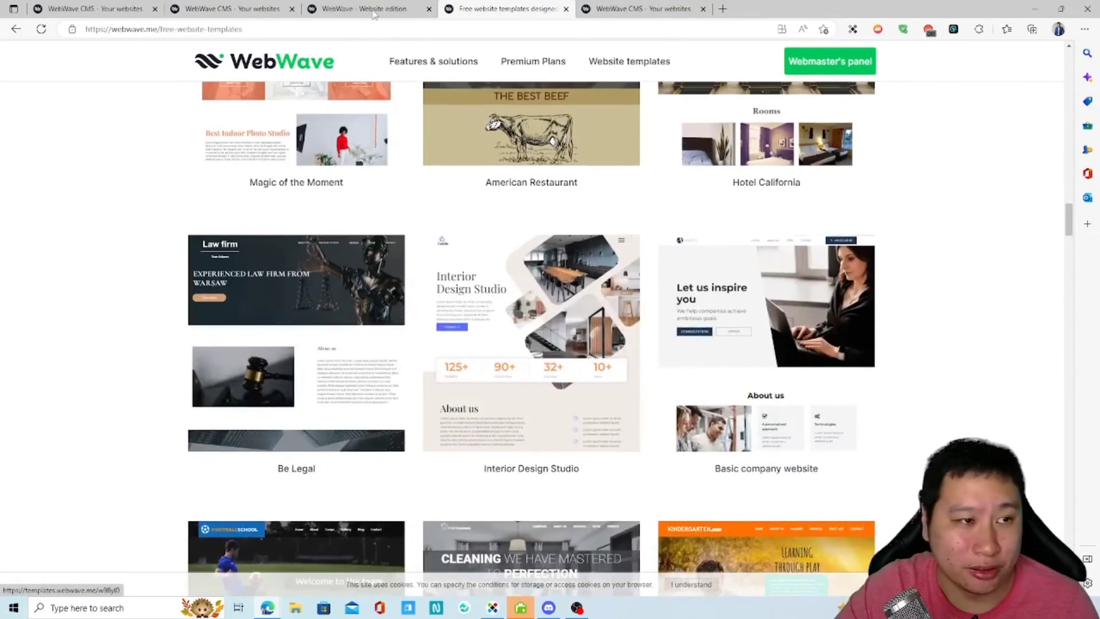
Switch to the websites list and open New website 2 for editing
key(ctrl+Tab)
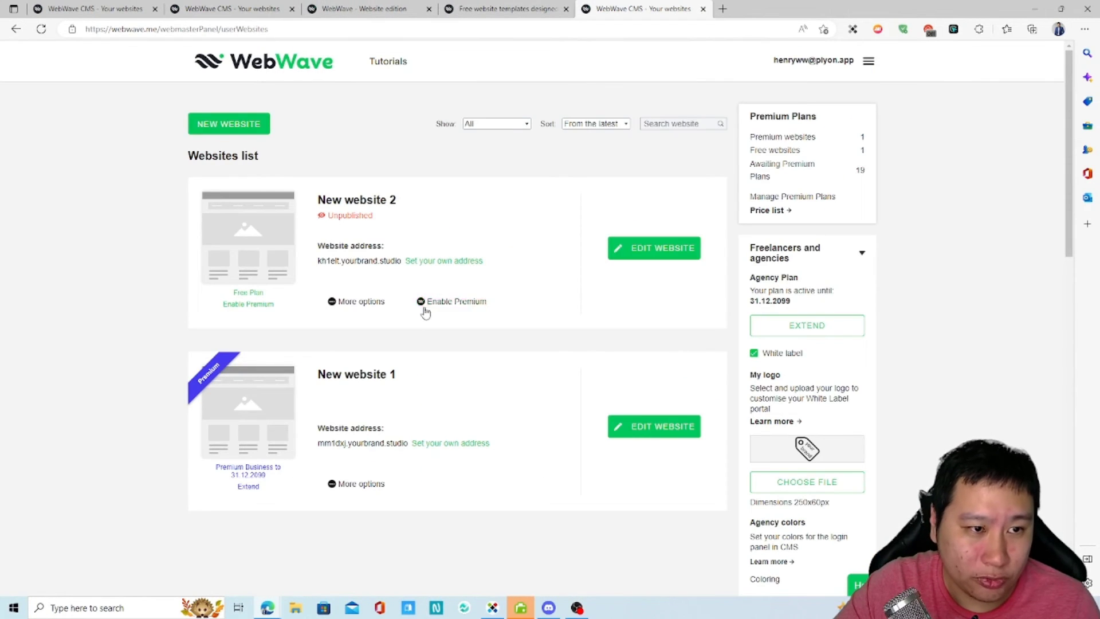
click(640, 251)
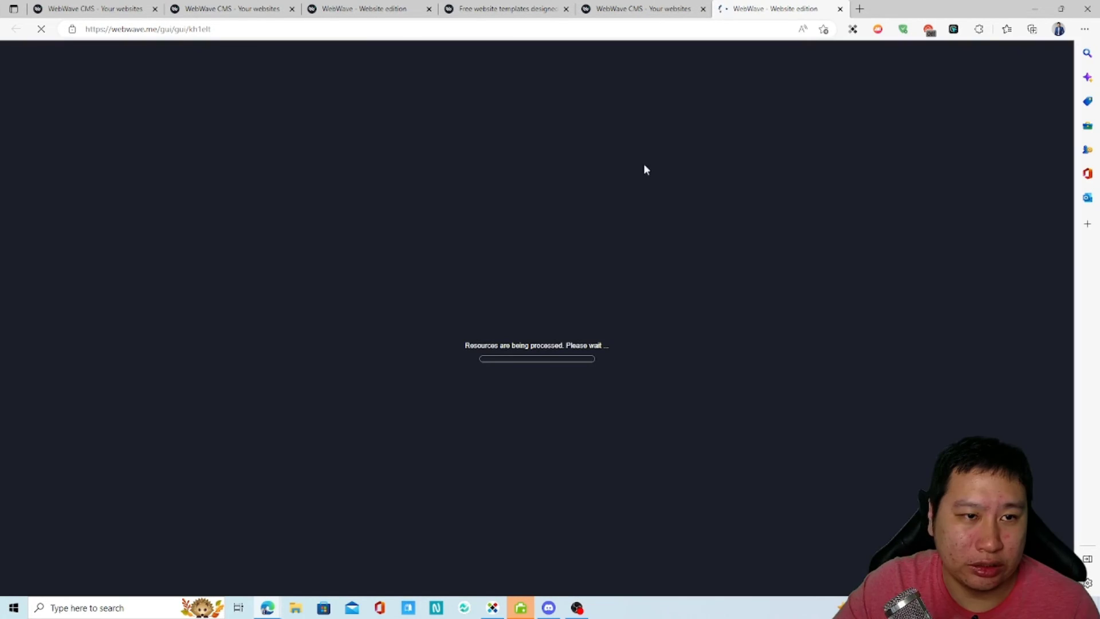
Return to the free template gallery and find the Watch Shop template among its upper rows
click(493, 9)
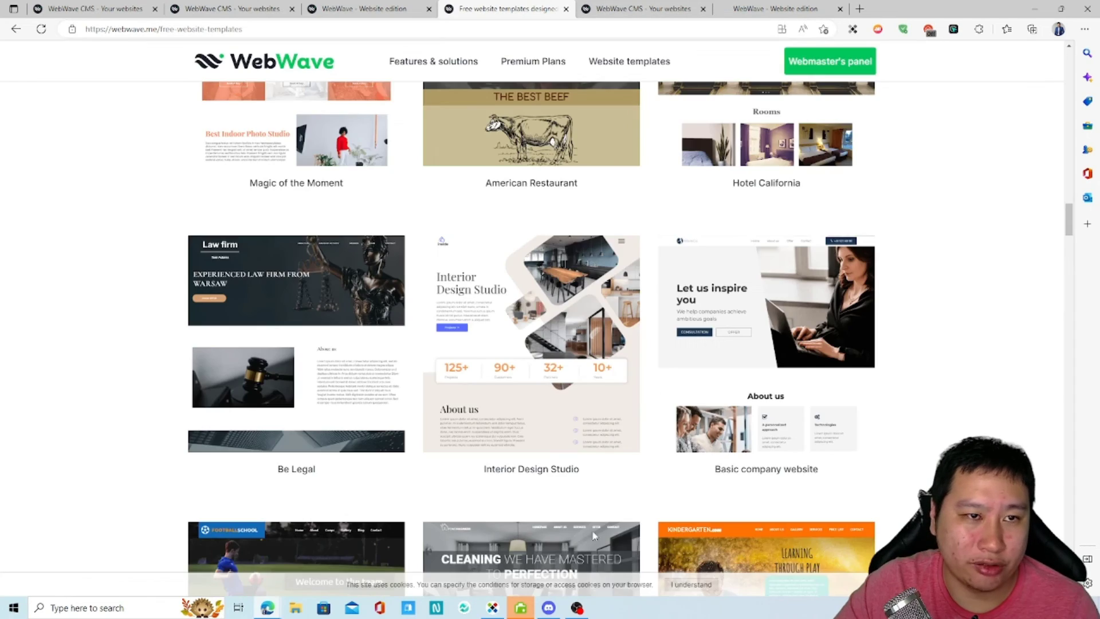
scroll(590, 483, down, 1)
scroll(589, 483, up, 7)
scroll(589, 483, up, 20)
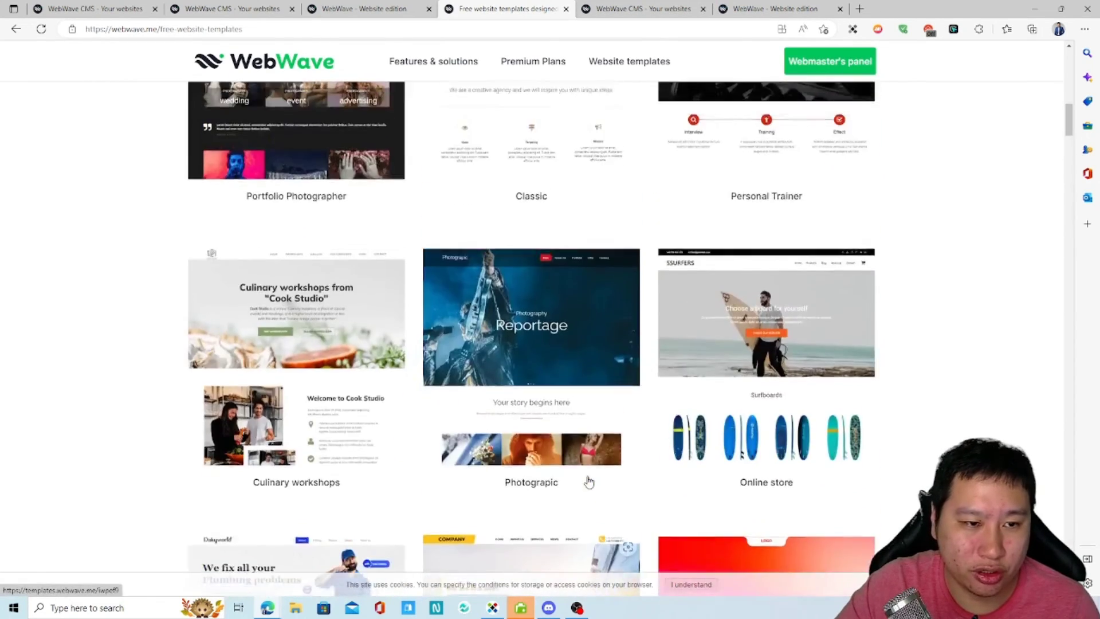
scroll(589, 476, down, 3)
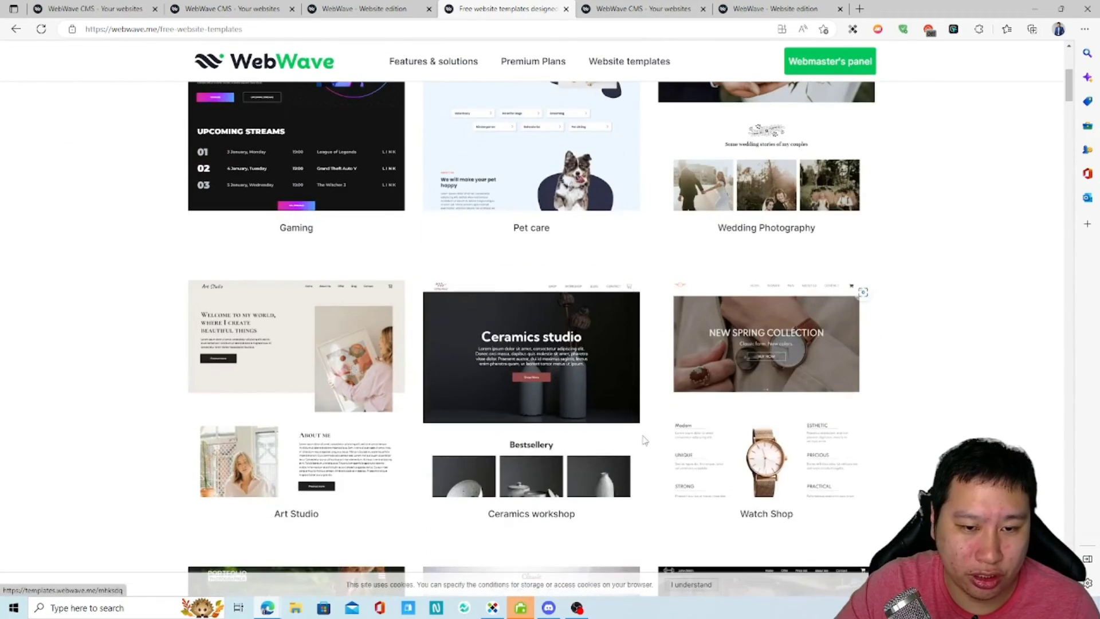
click(798, 440)
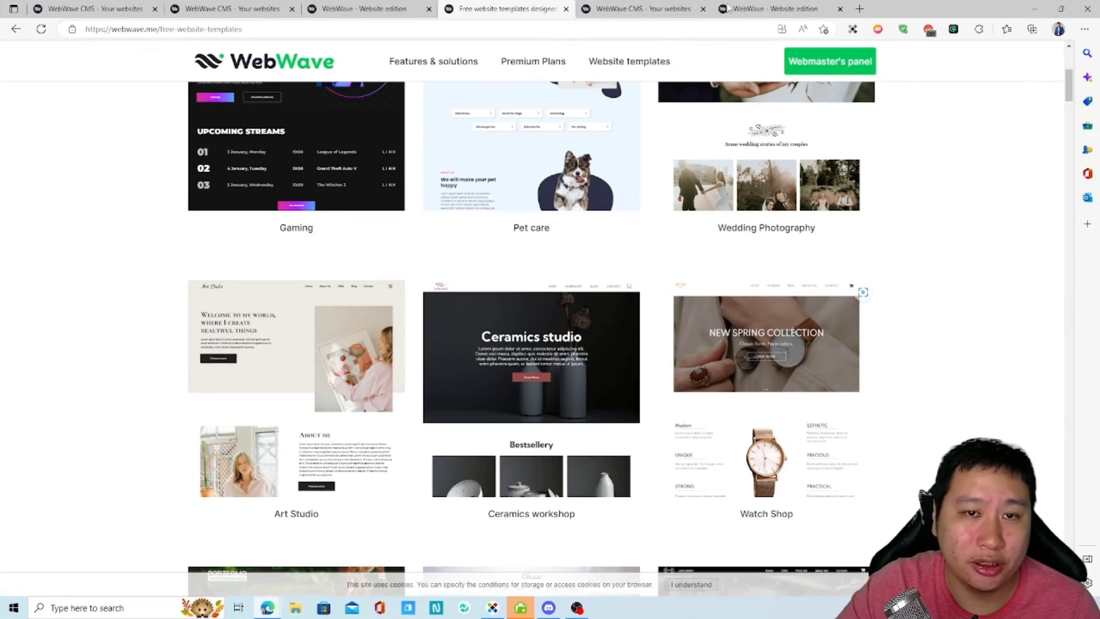
click(503, 8)
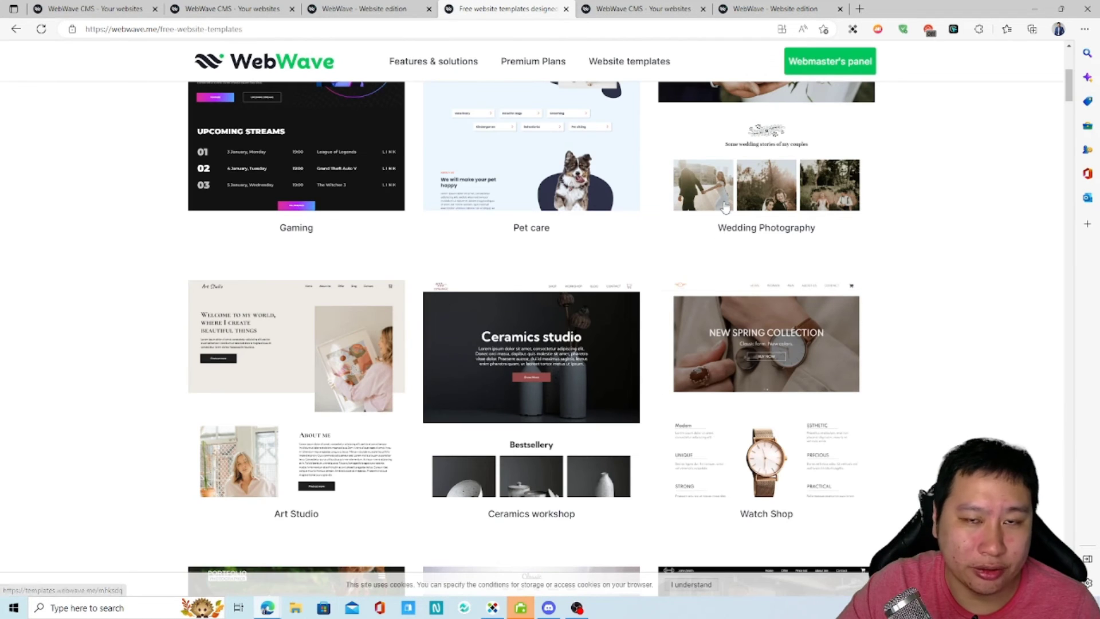
Switch to the New website 2 editor and look over its Home page from the spring collection banner down to the footer
click(740, 11)
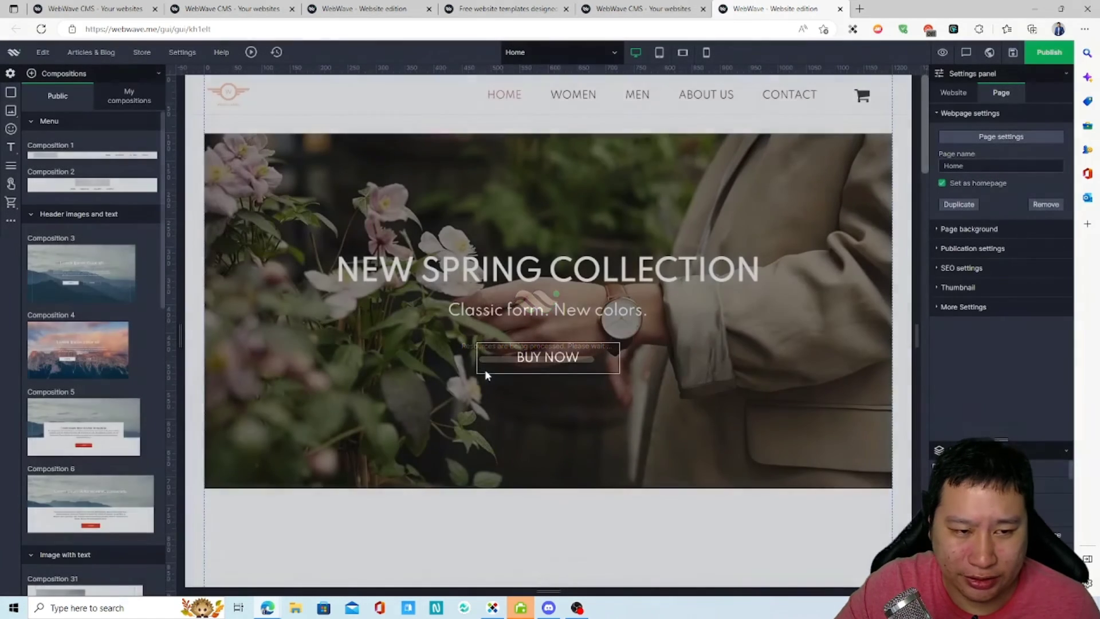
scroll(630, 416, down, 15)
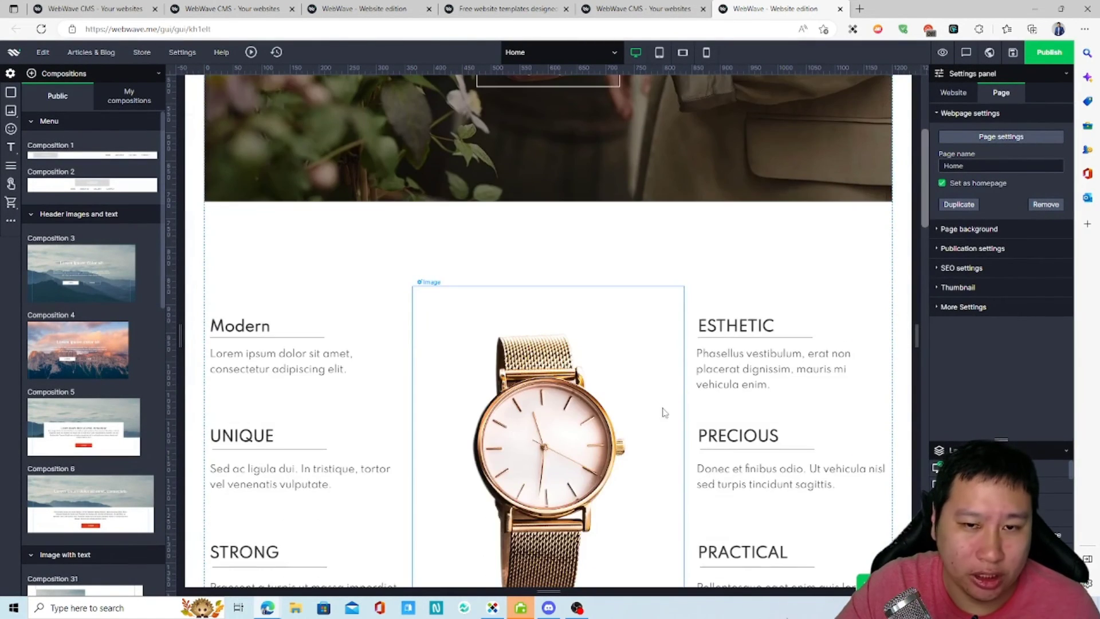
scroll(658, 410, down, 20)
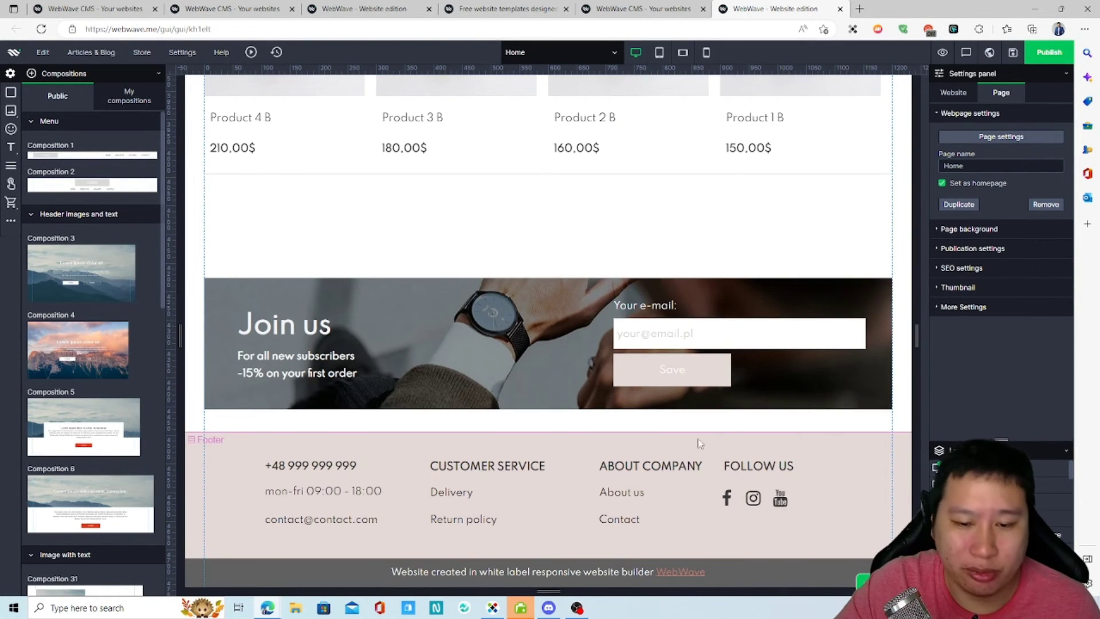
Move the spring collection image slider on the Home page to about X 0 px and Y 70 px
scroll(623, 433, up, 20)
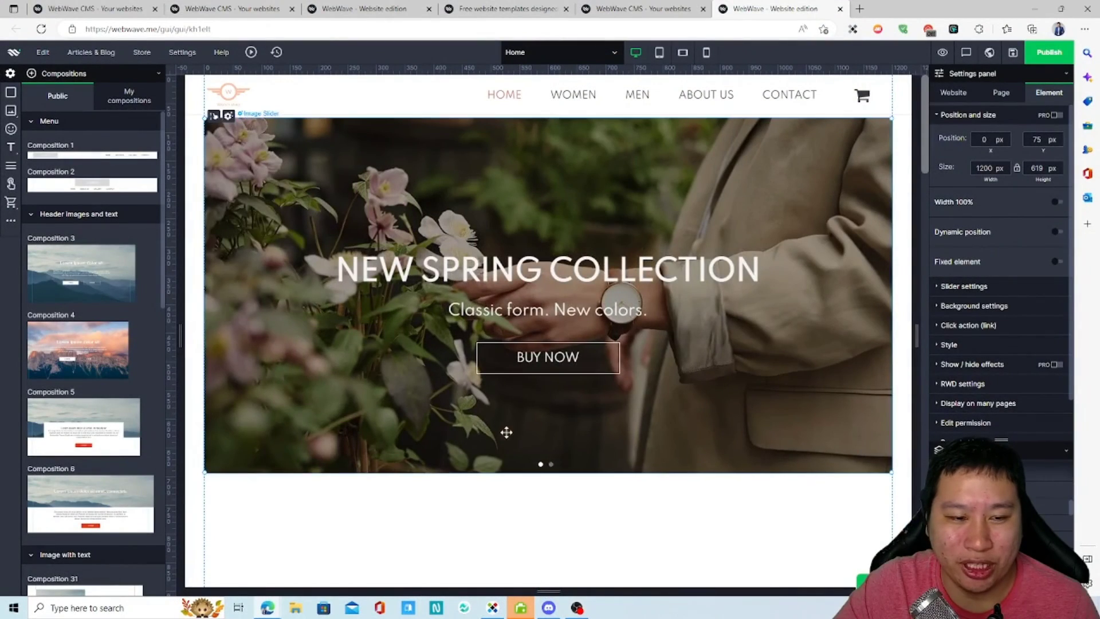
drag(507, 433, 570, 387)
scroll(582, 404, down, 2)
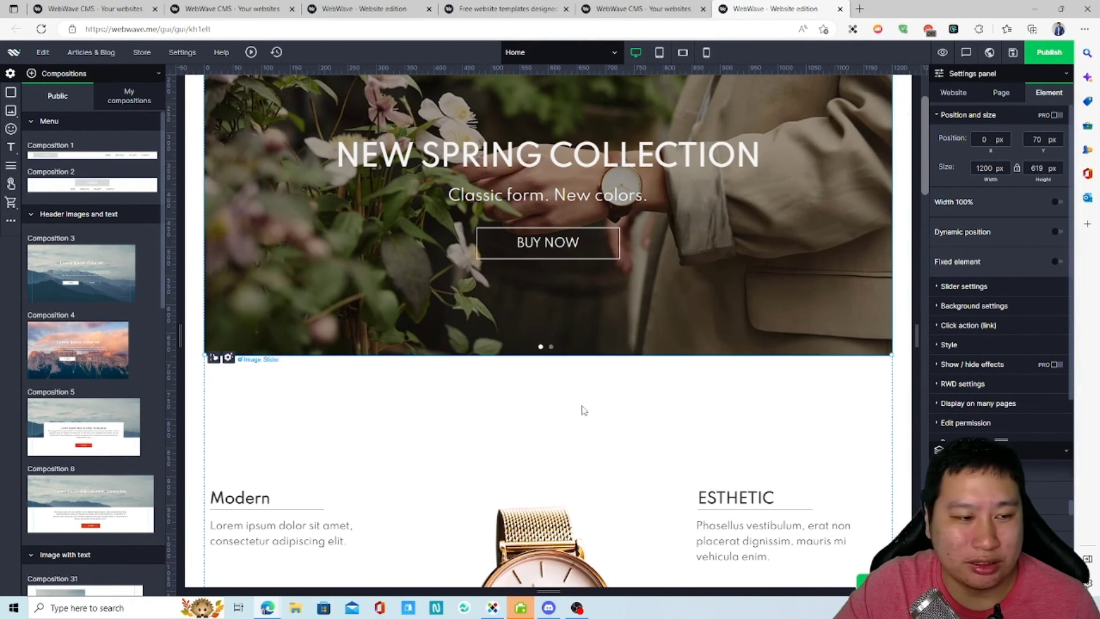